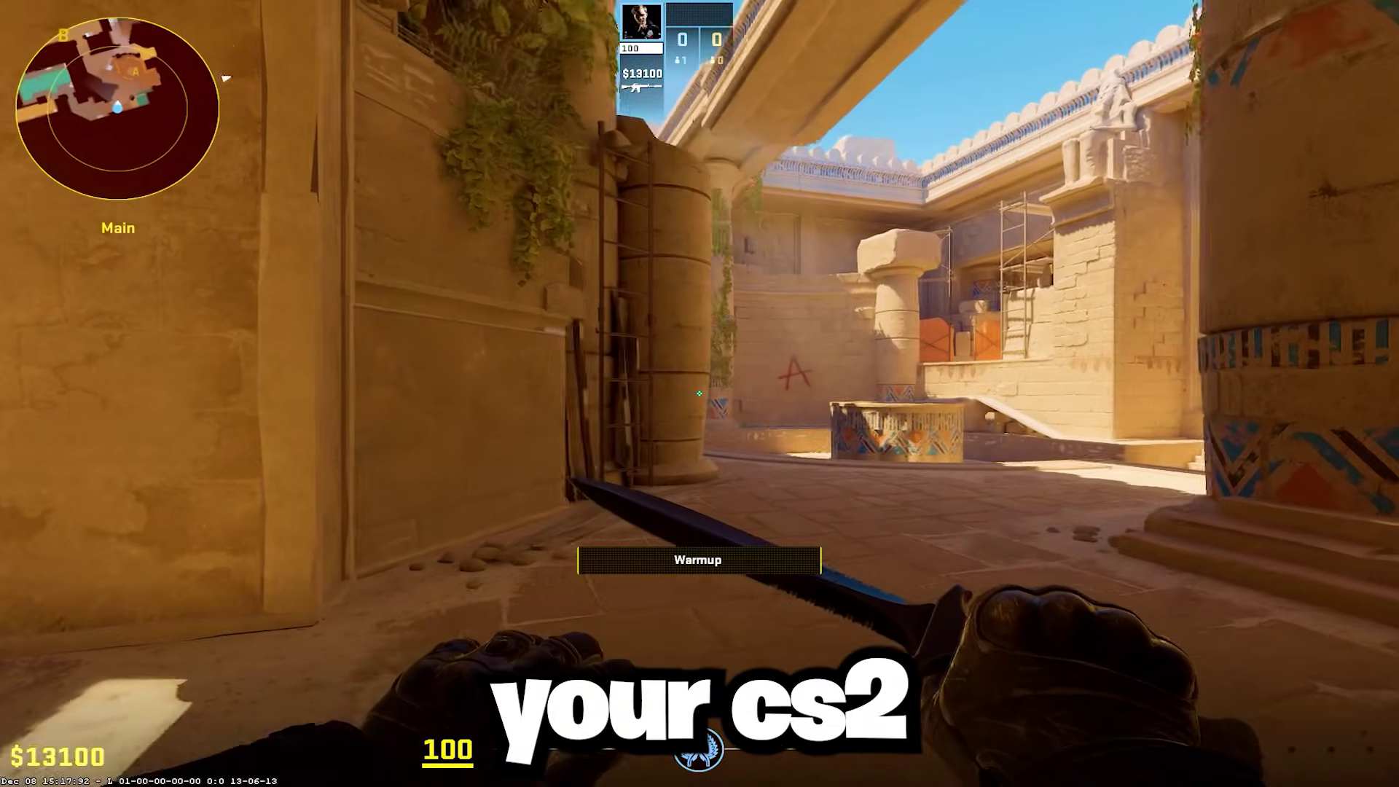
- Advance toward the A site and Fountain, shoot the enemy ahead, and reload
key(w)
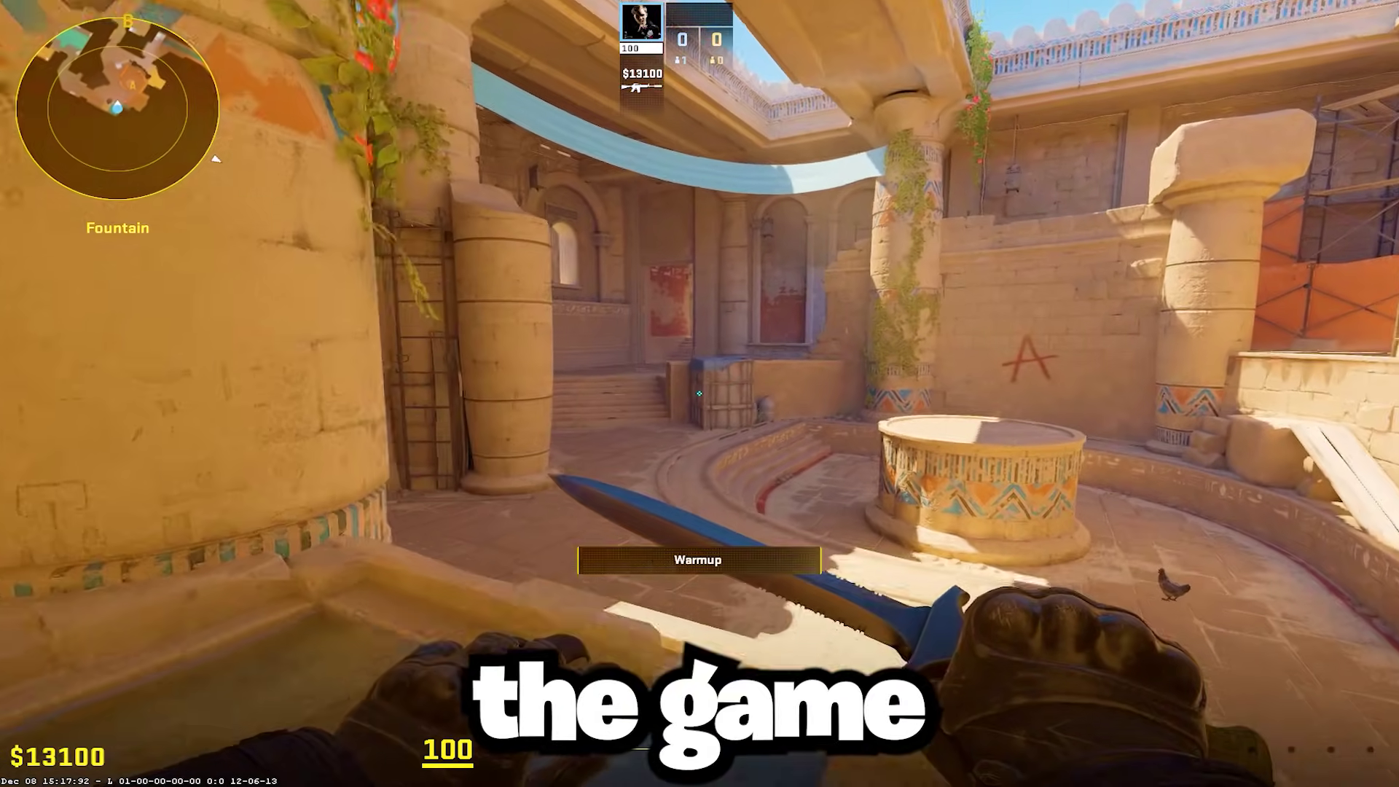
key(w)
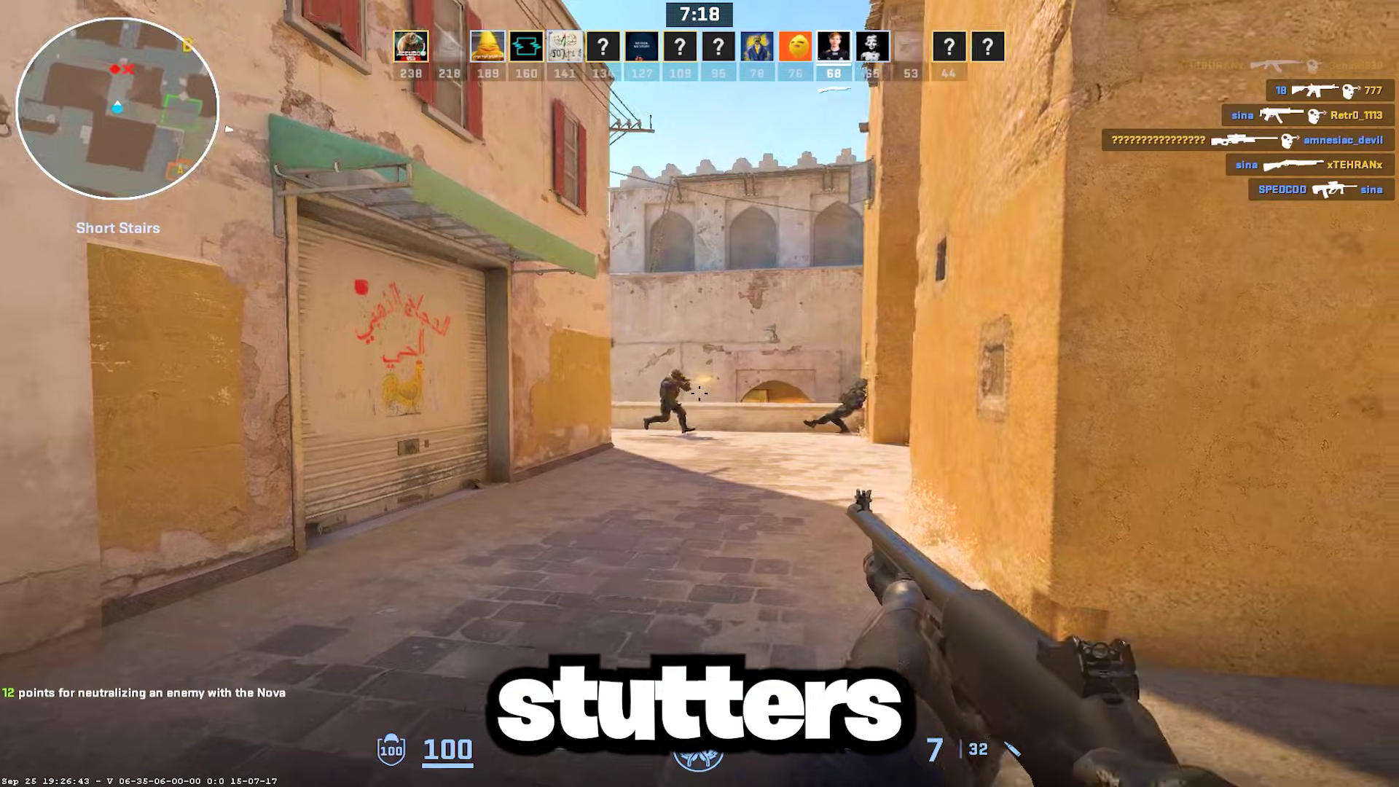
click(699, 393)
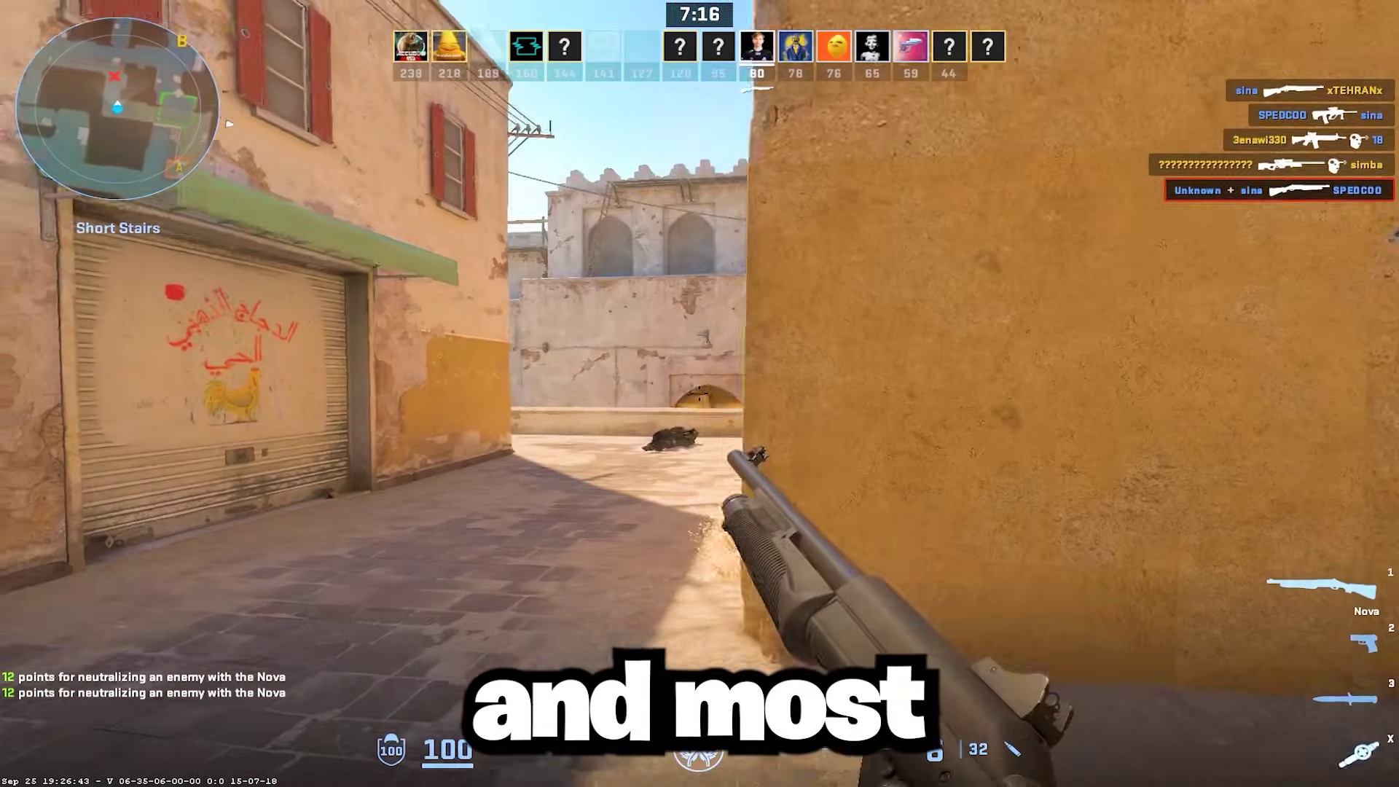
key(w)
key(r)
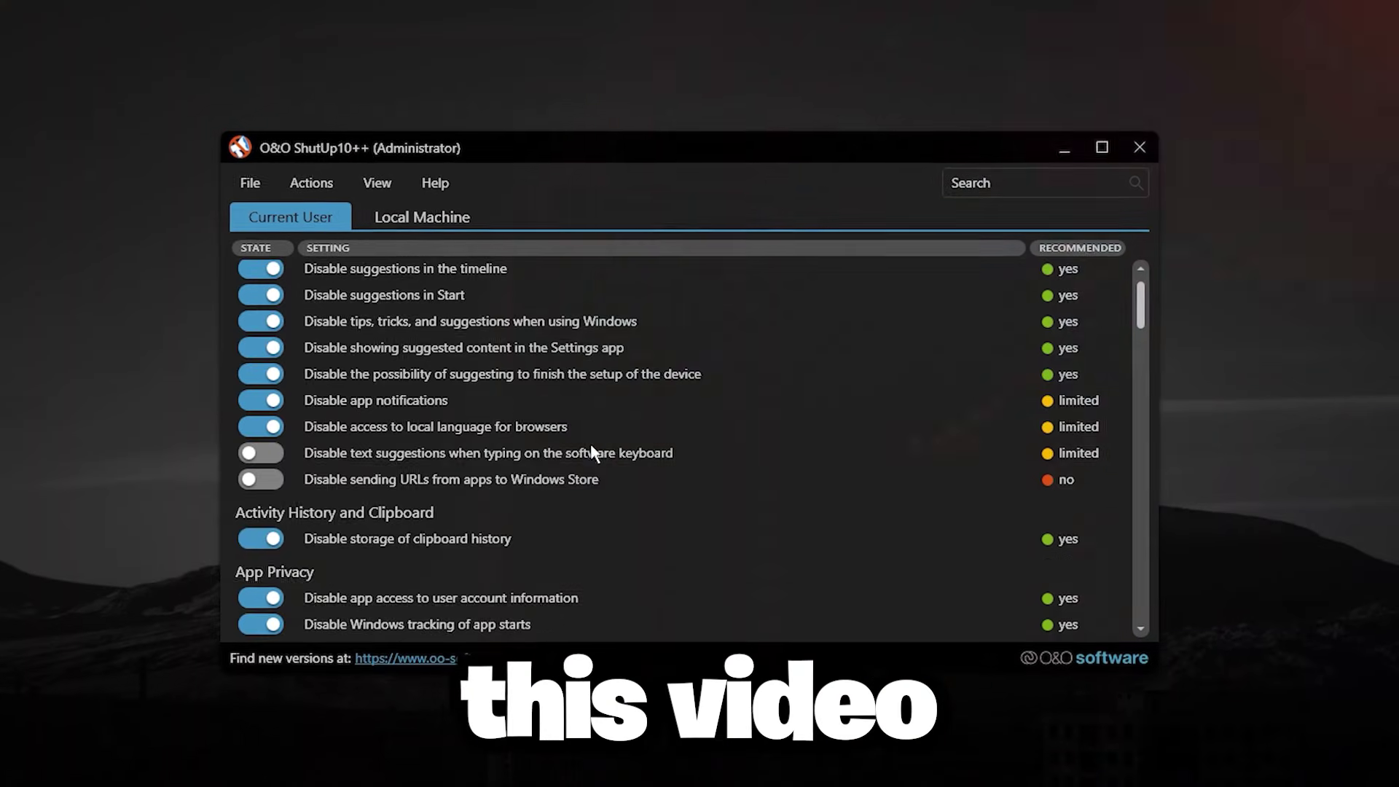
scroll(591, 447, down, 7)
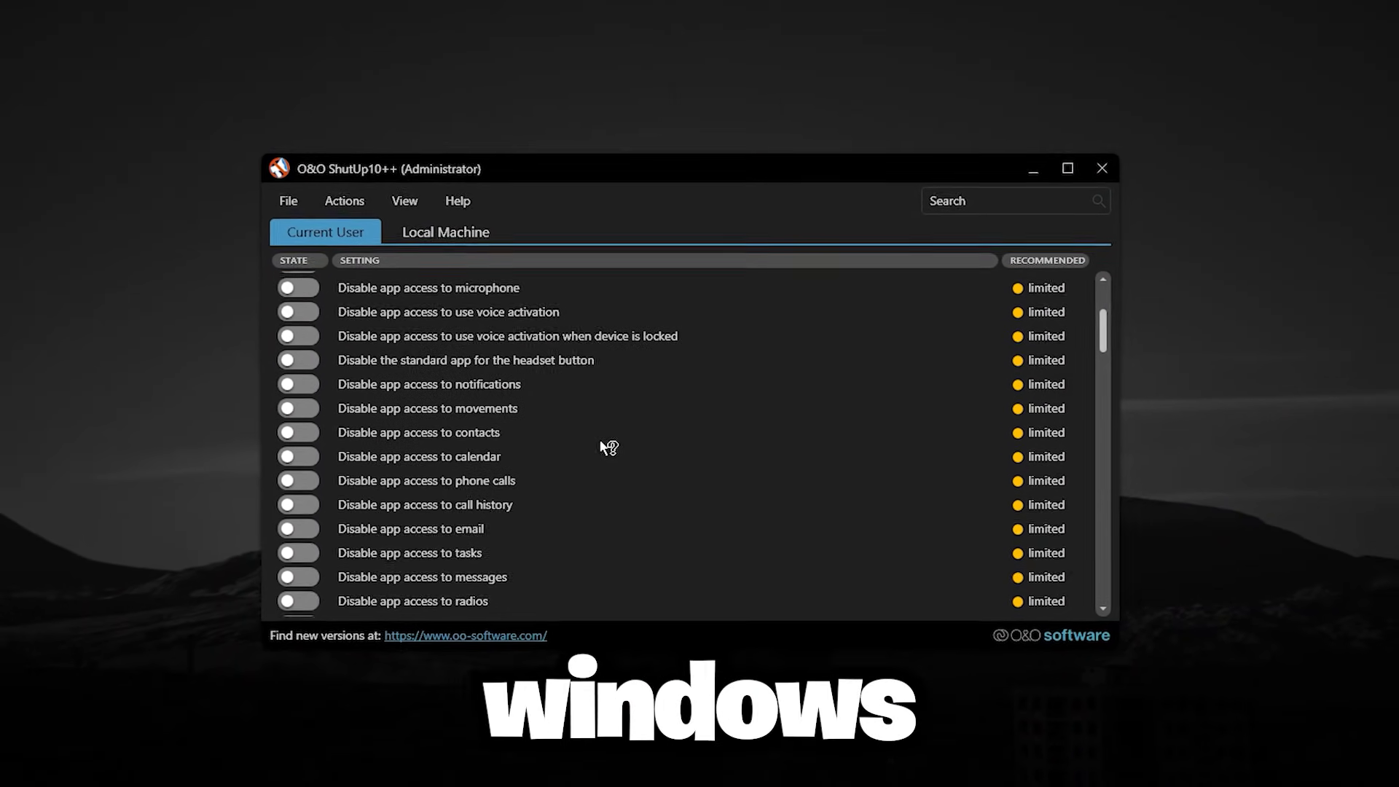
scroll(602, 446, down, 4)
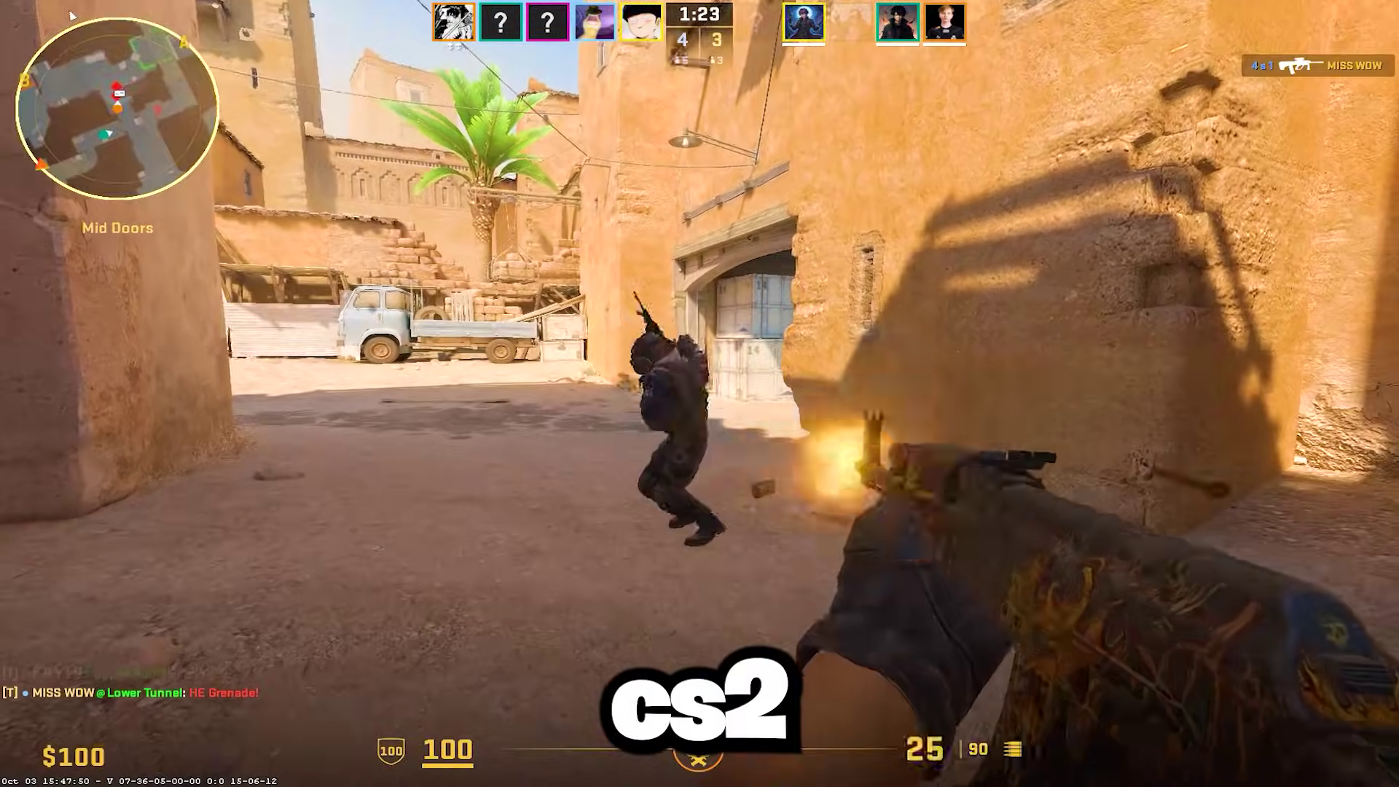
- Fire at the remaining enemies, reload, and move from CT Start toward Outside Long
click(699, 393)
key(r)
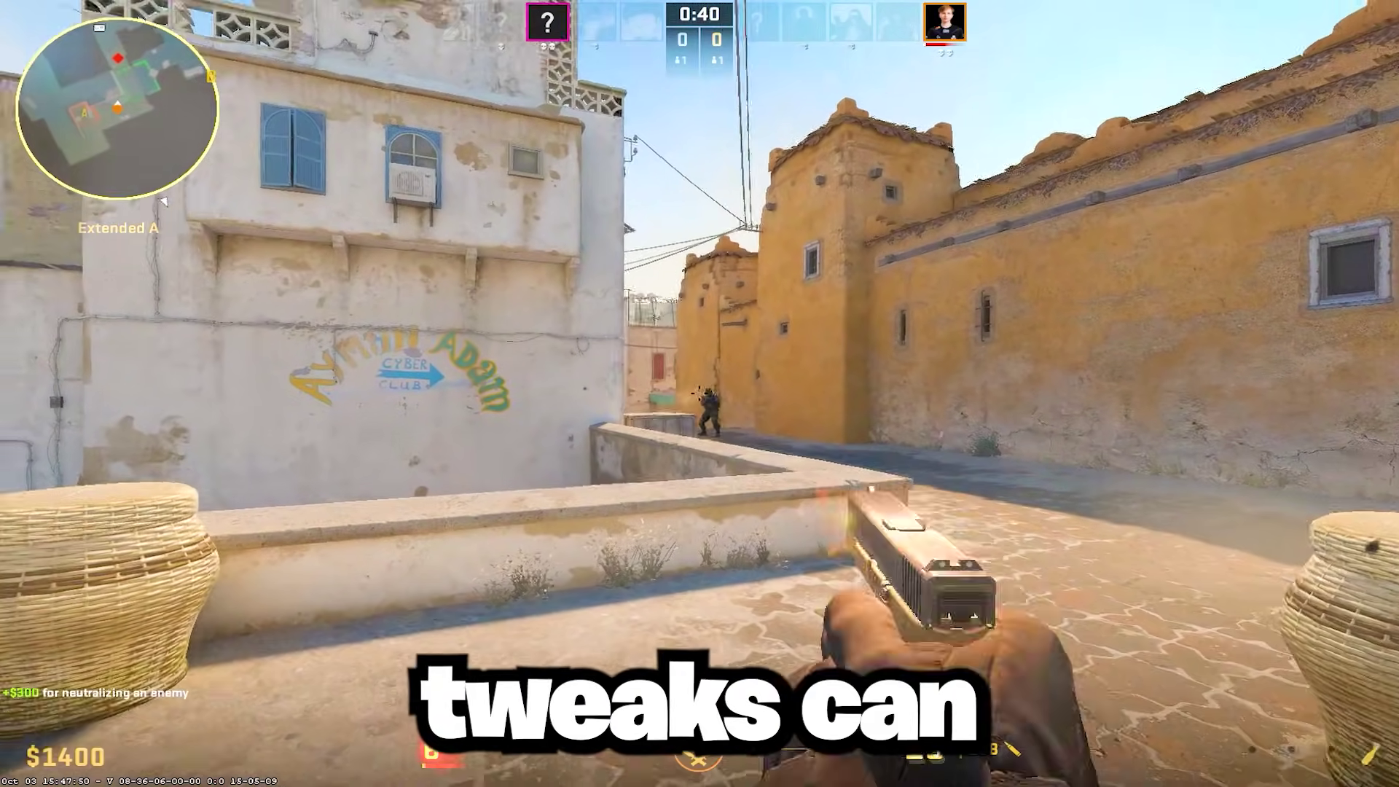
click(698, 394)
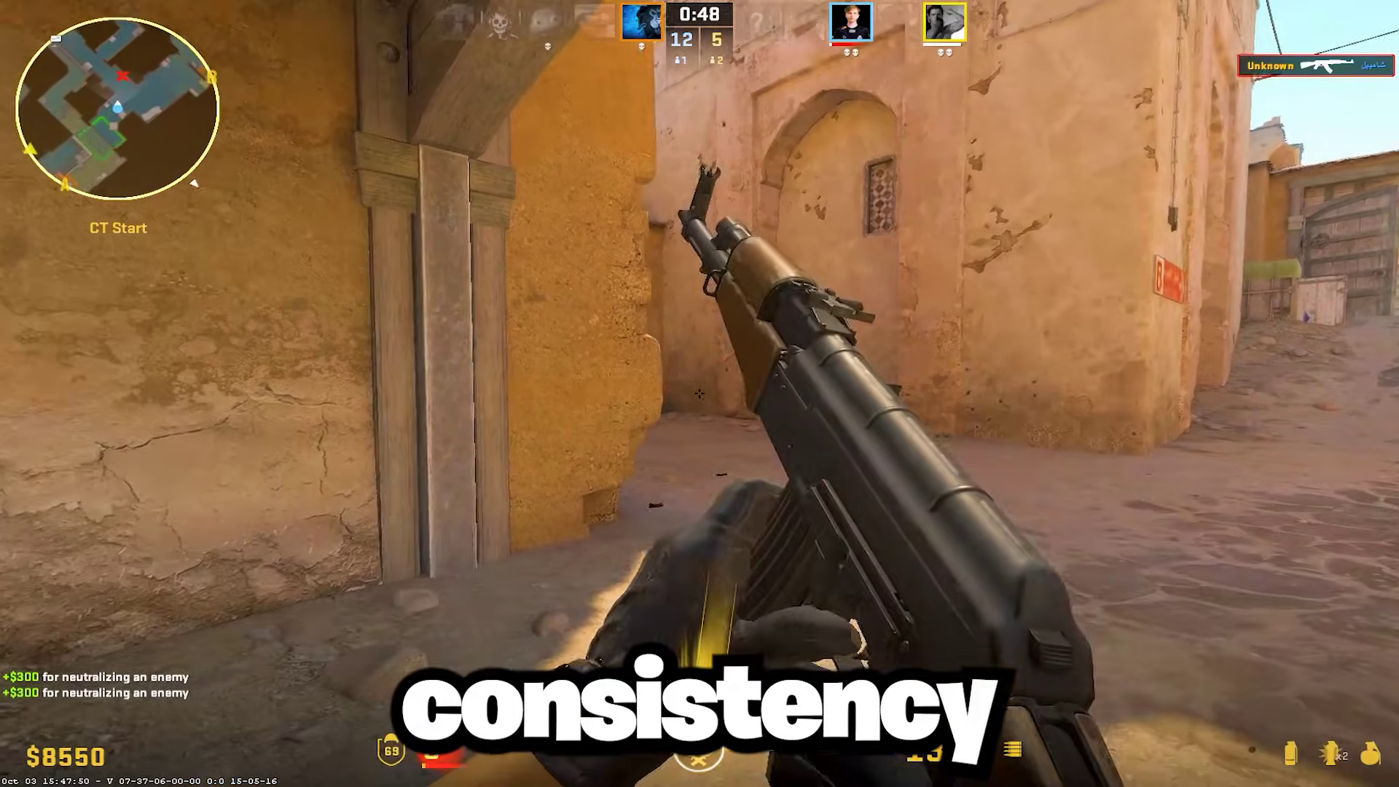
key(w)
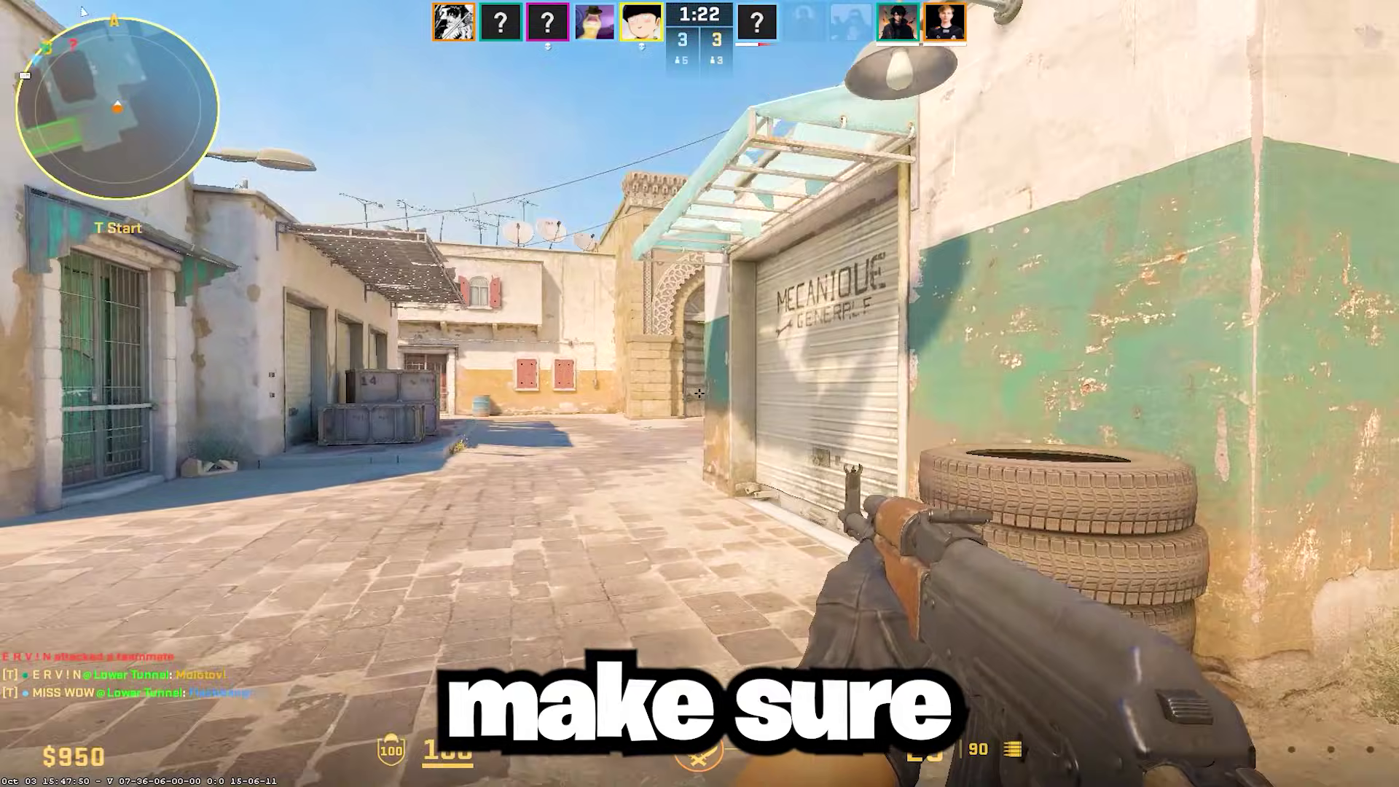
key(w)
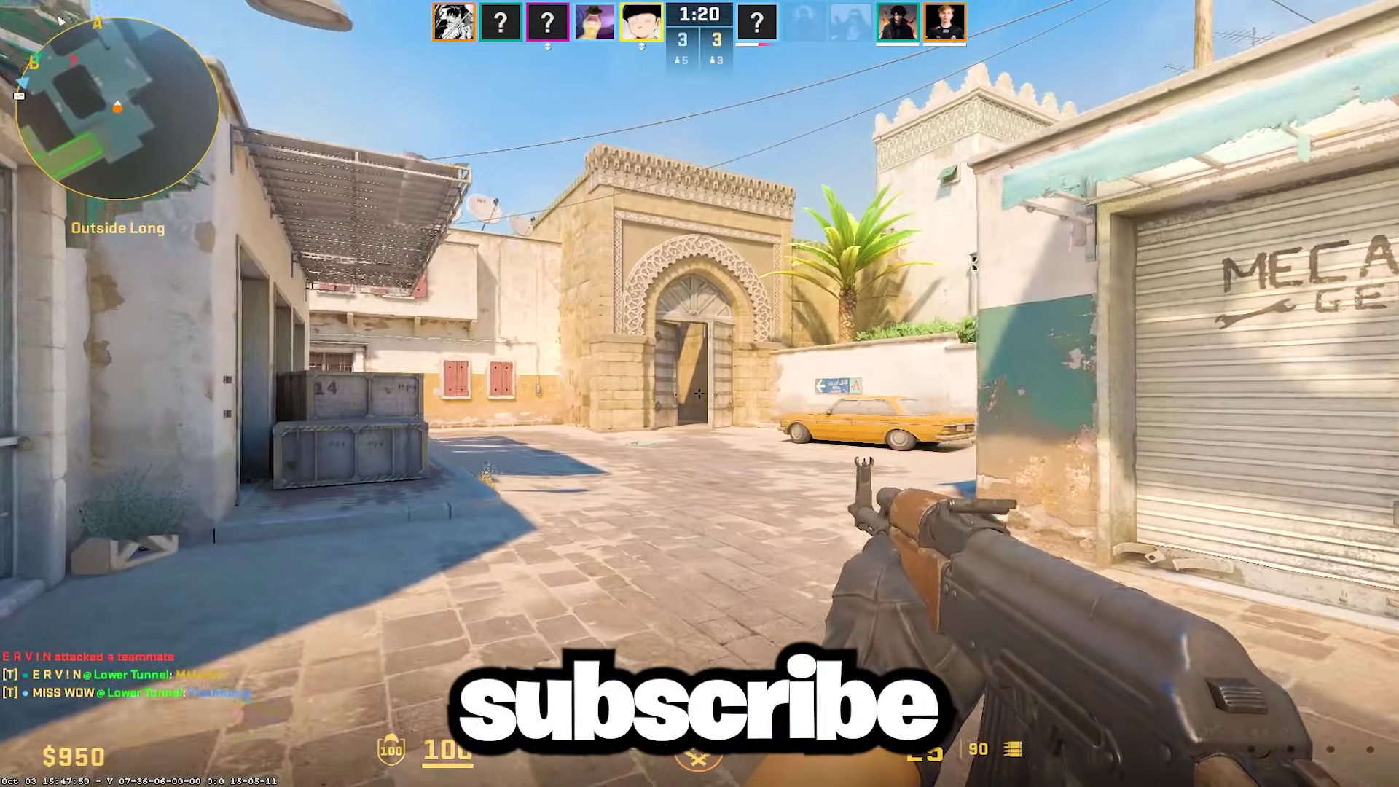
key(w)
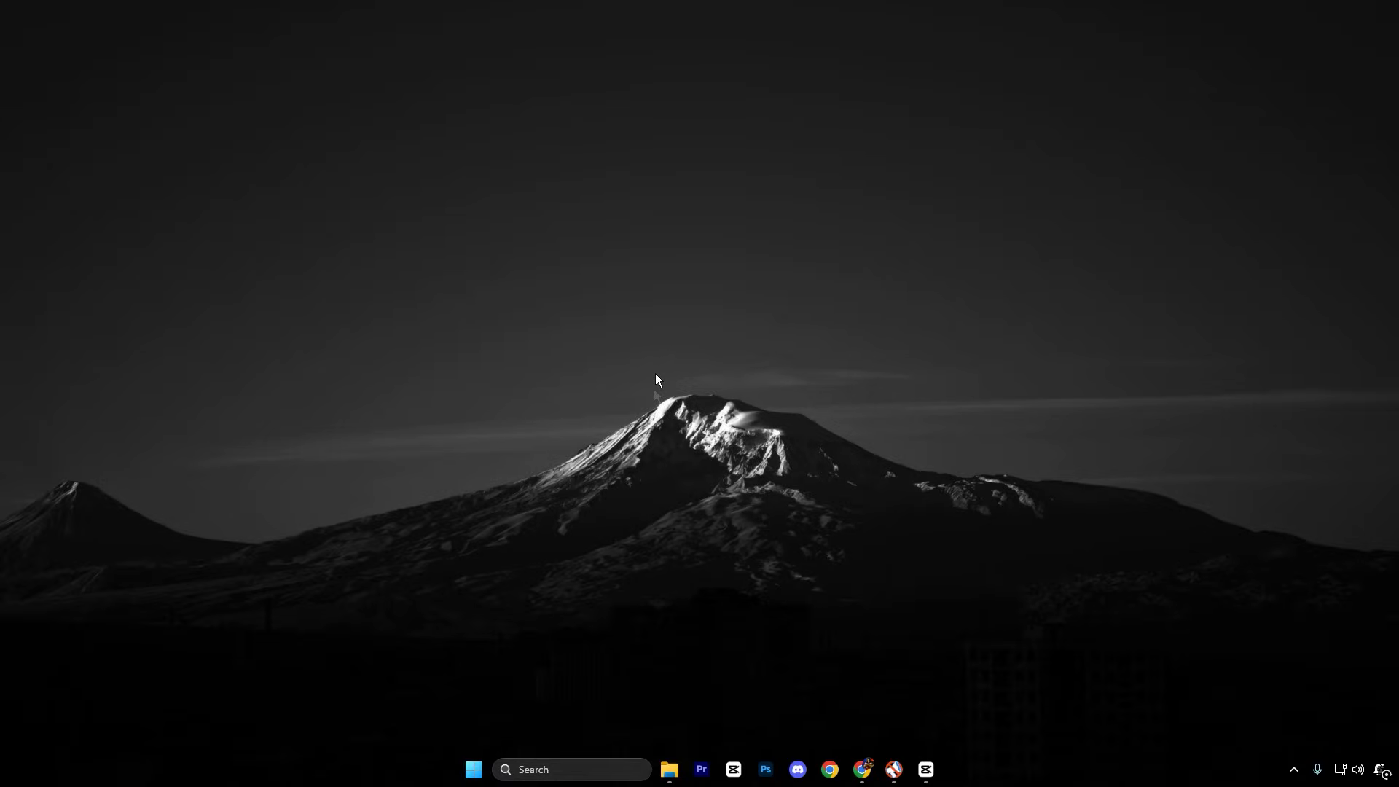
- Search for 'turn Windows features on or off' and open the Windows Features dialog
click(598, 761)
text(tu)
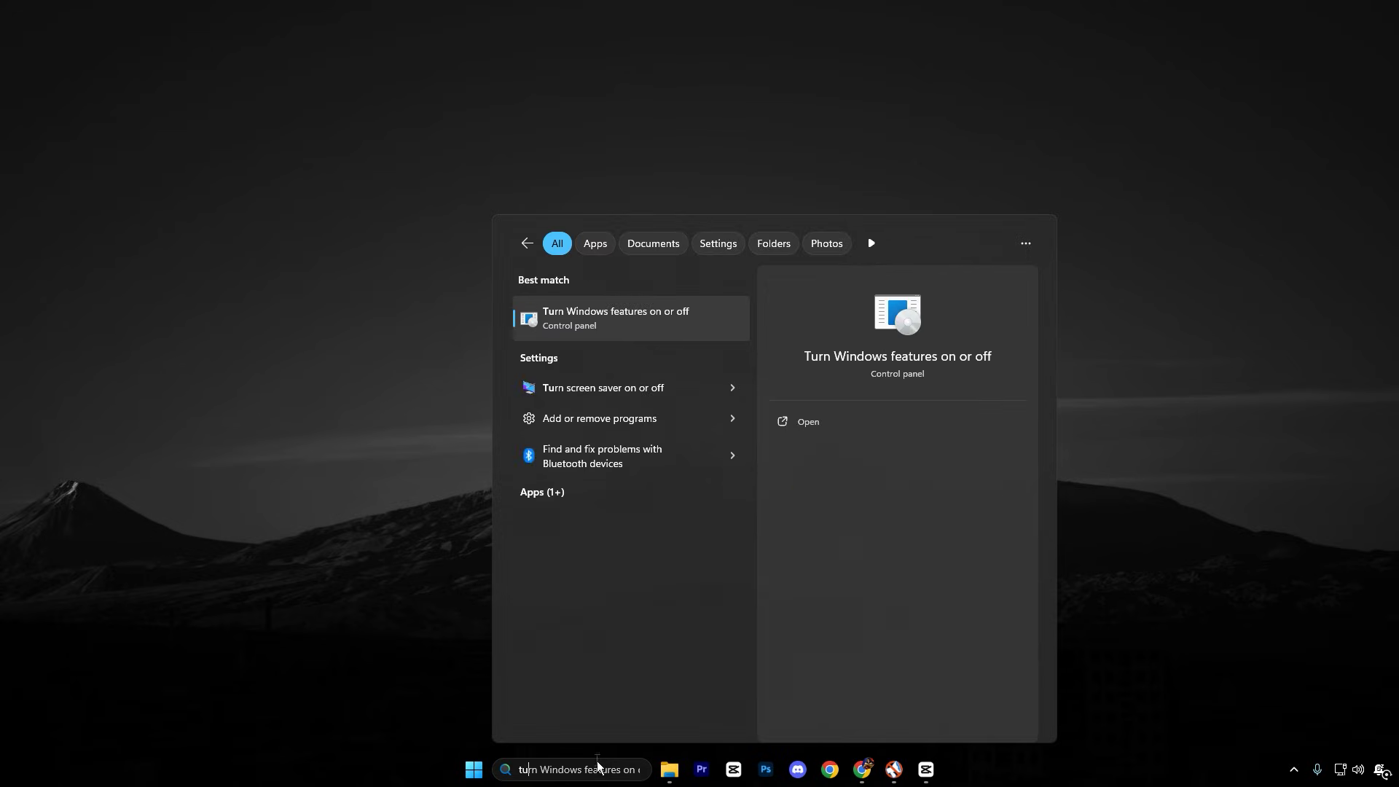
text(rn)
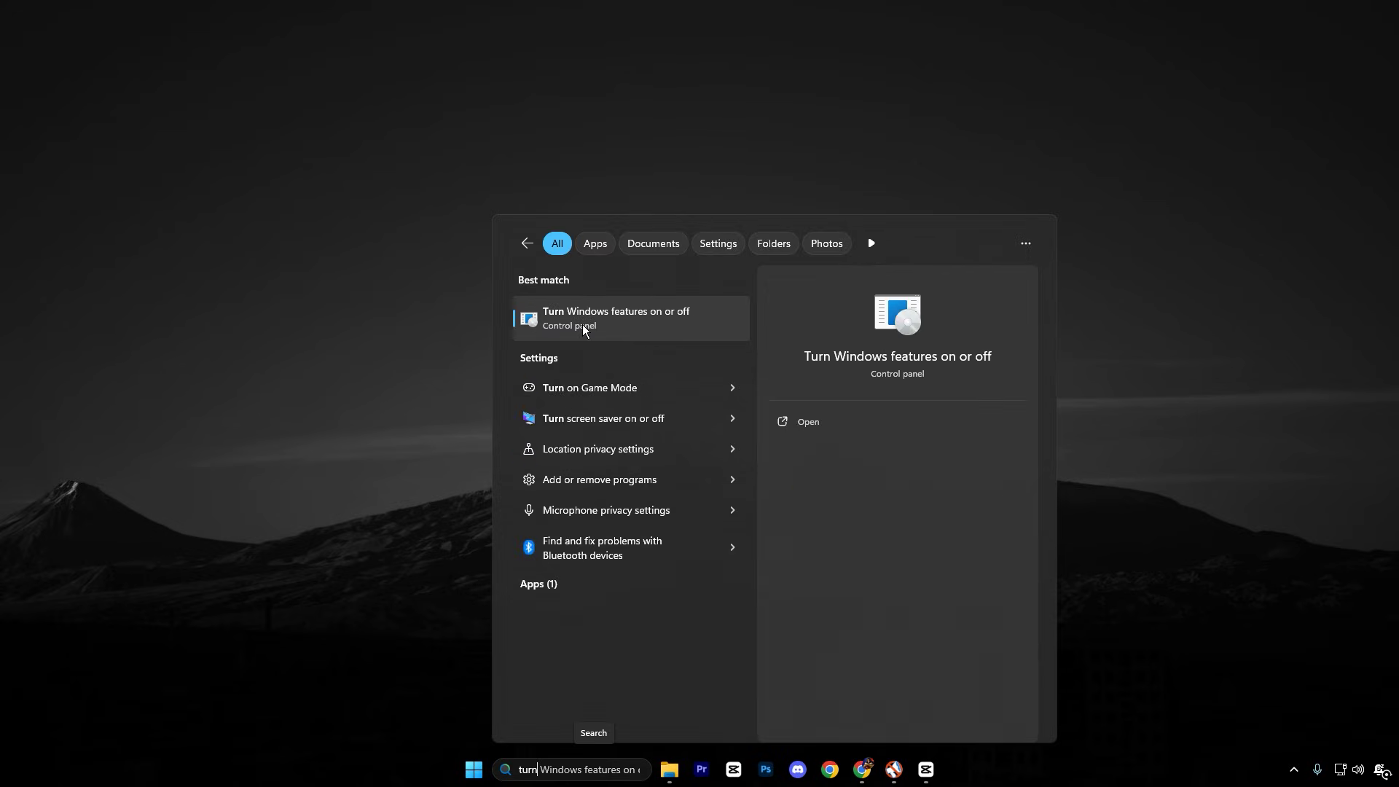
click(627, 324)
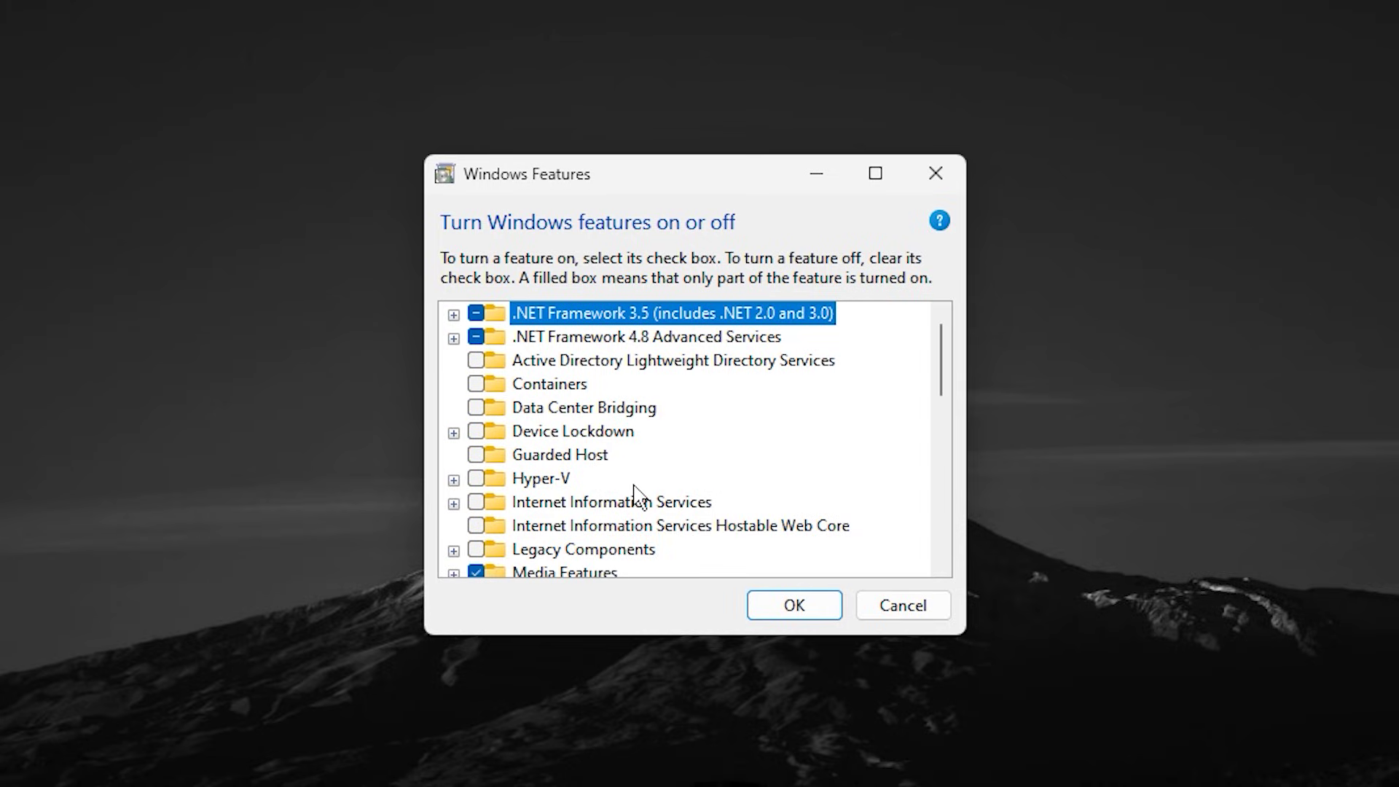
scroll(665, 428, down, 1)
scroll(664, 427, down, 1)
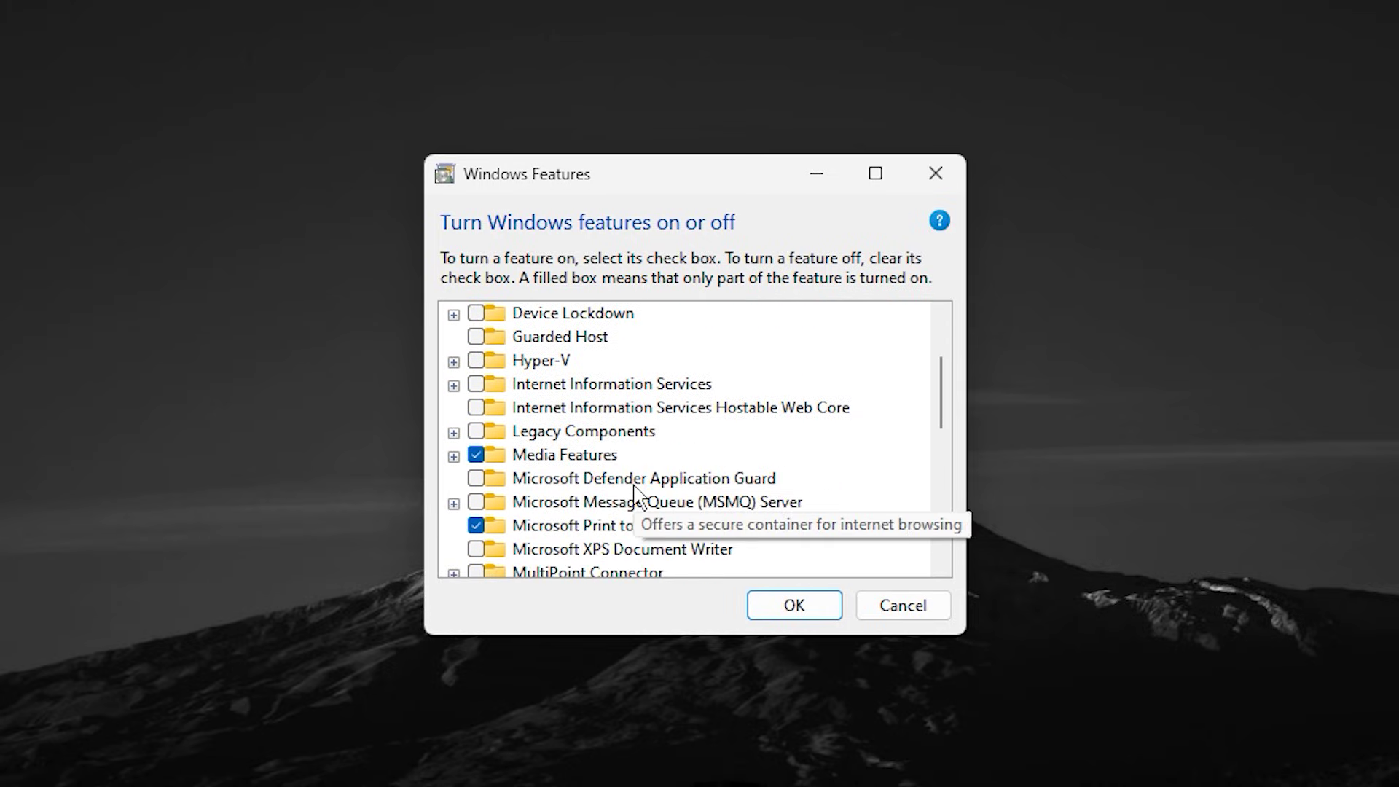
scroll(635, 495, down, 4)
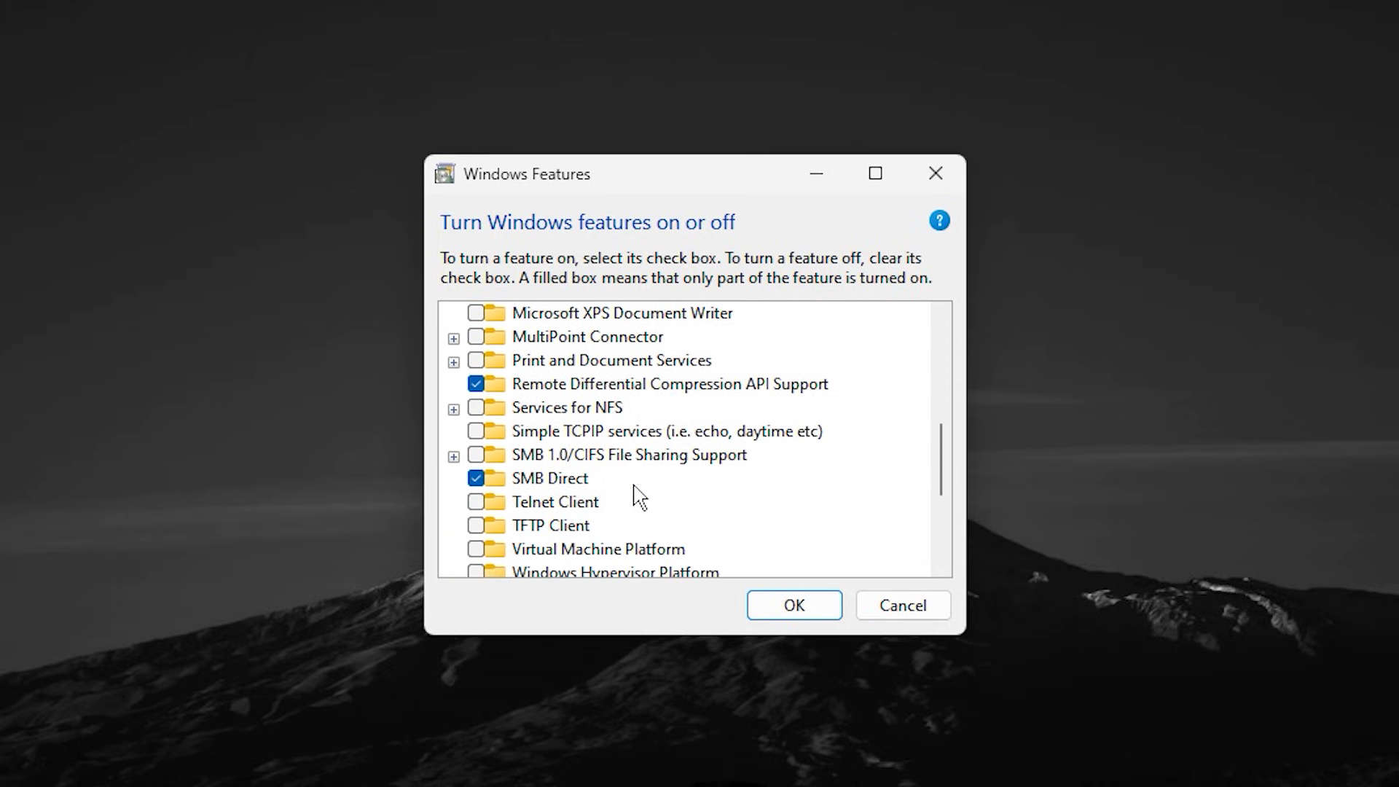
scroll(635, 496, down, 1)
scroll(633, 495, down, 3)
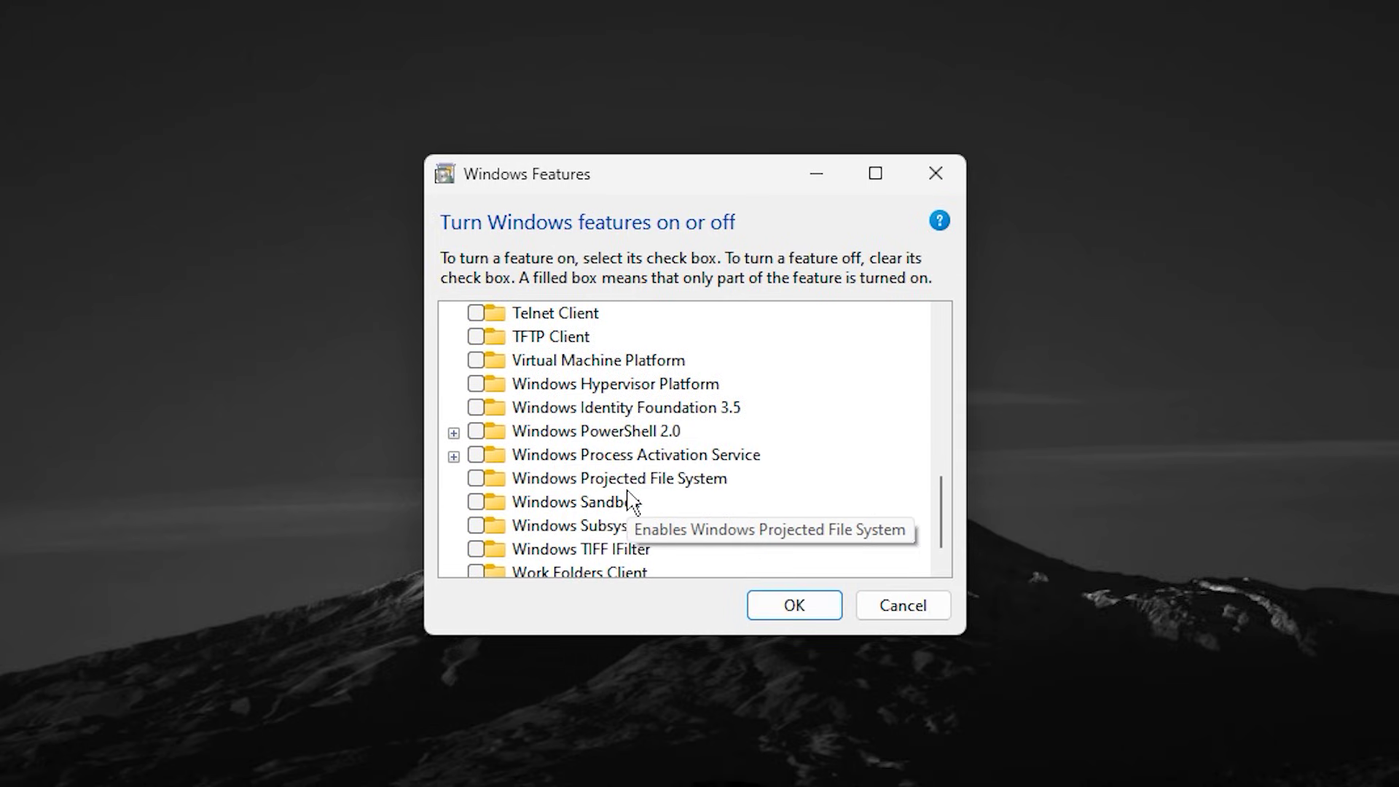
scroll(633, 499, up, 4)
scroll(634, 501, up, 4)
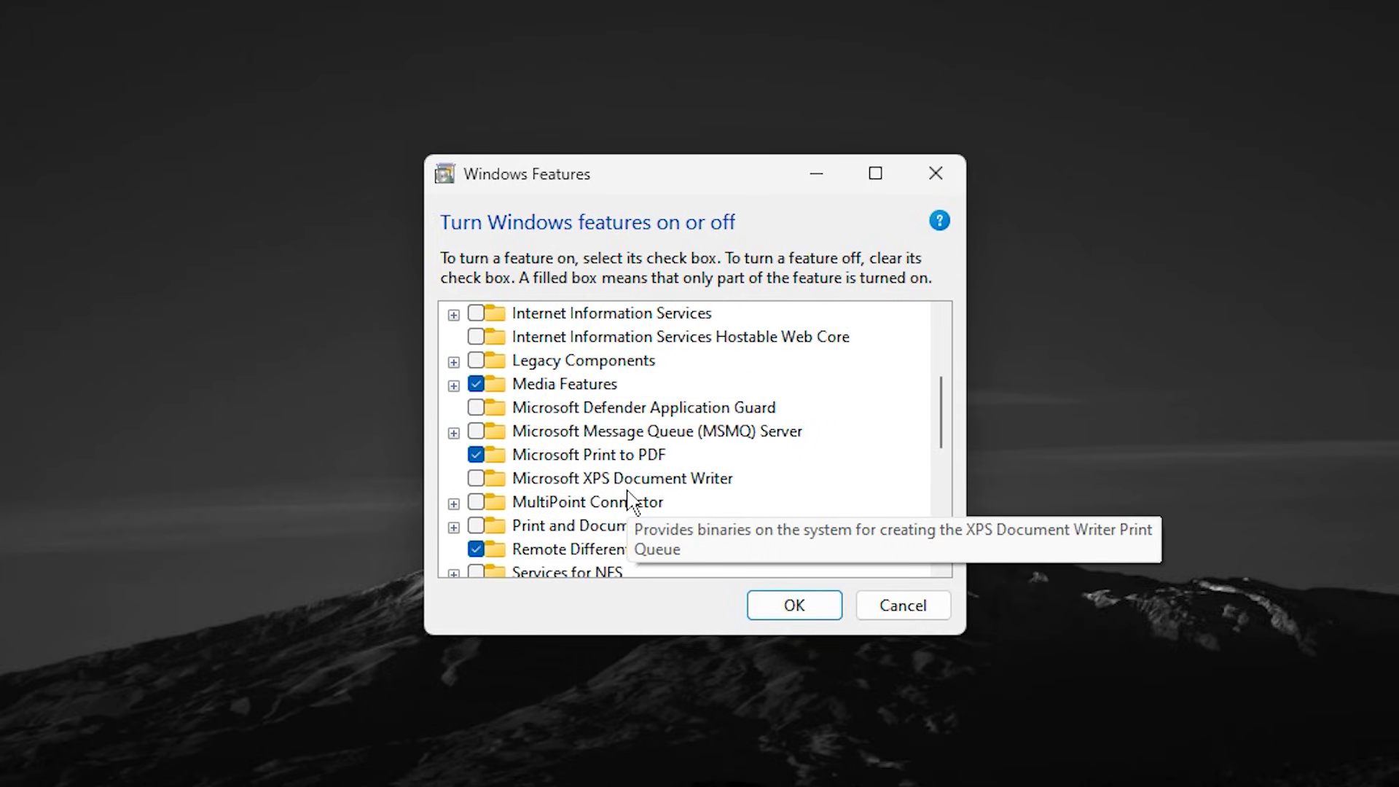
scroll(631, 502, up, 2)
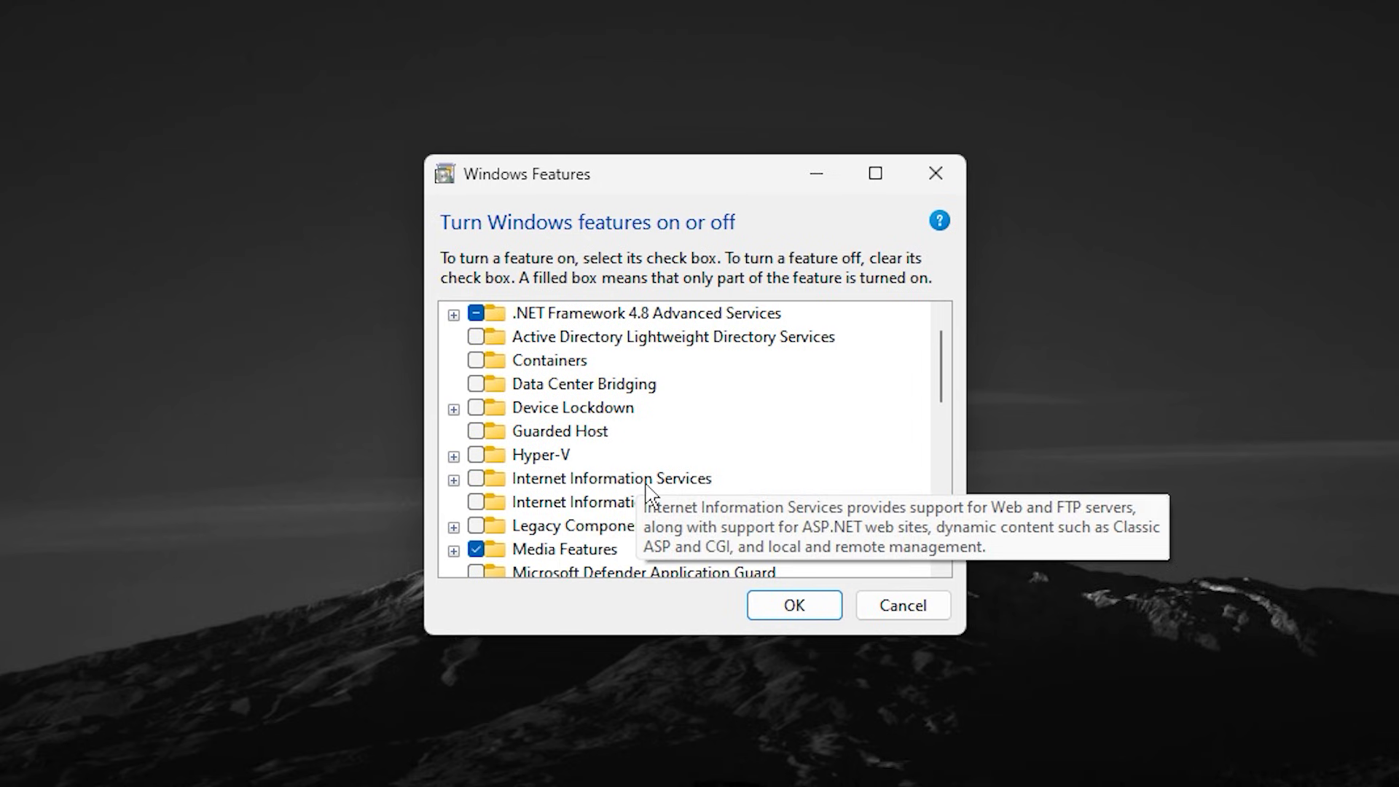
click(571, 460)
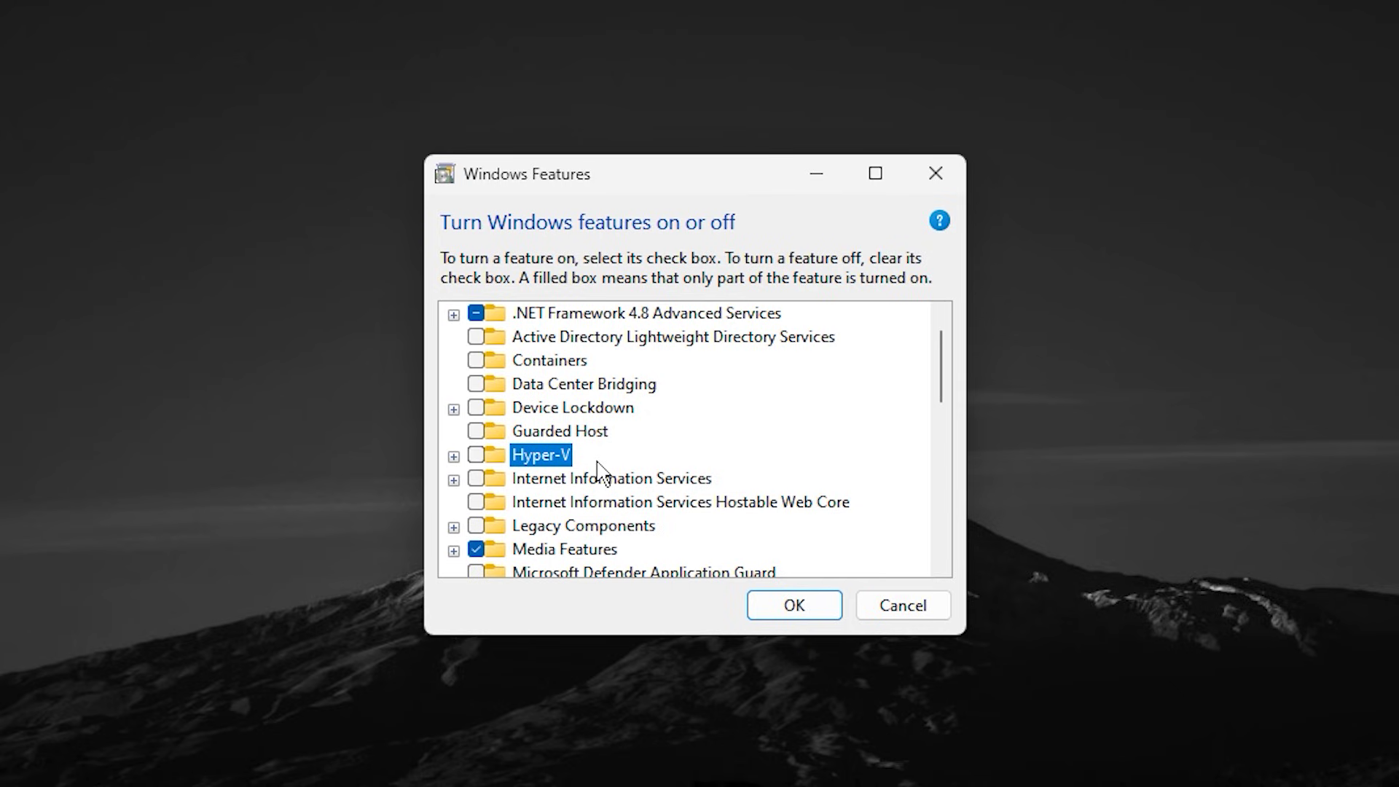
click(600, 479)
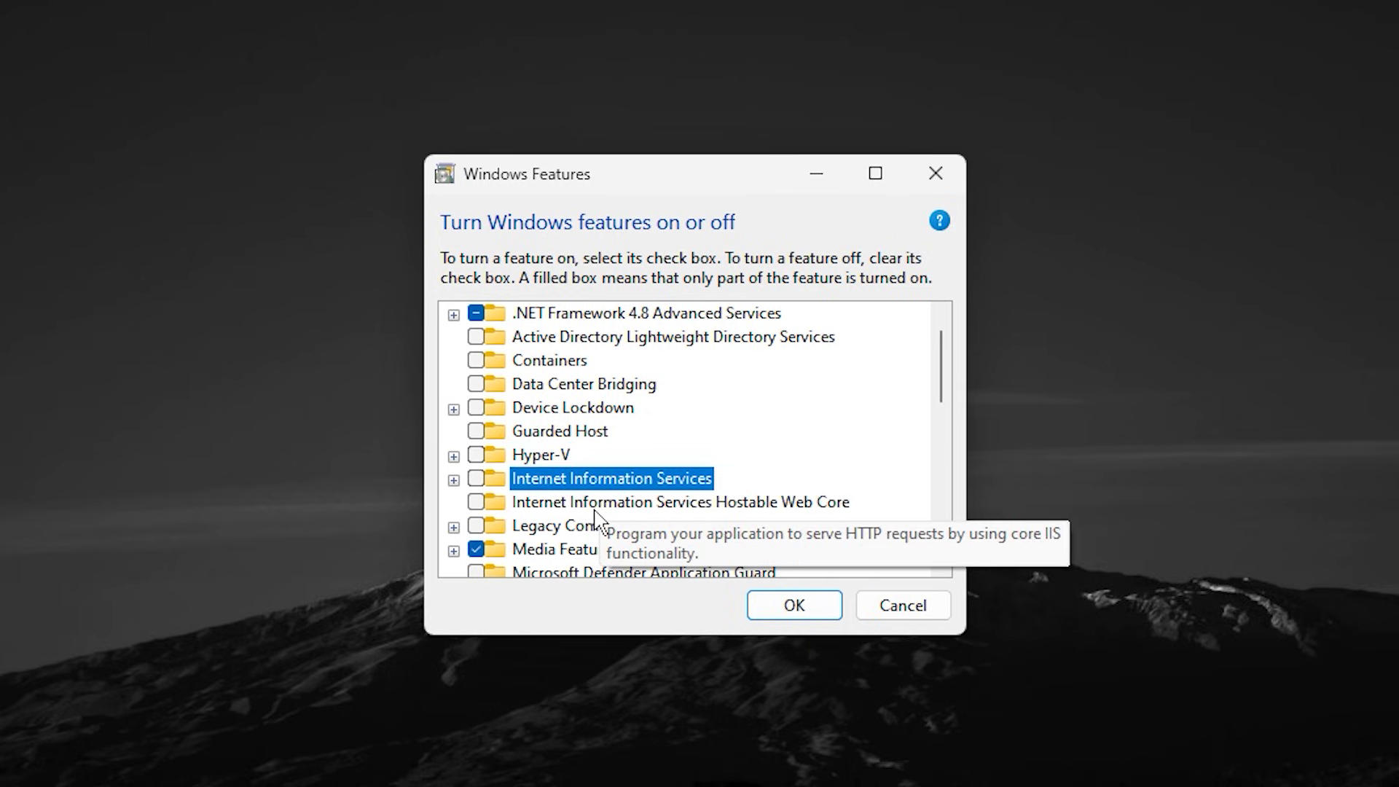
click(595, 508)
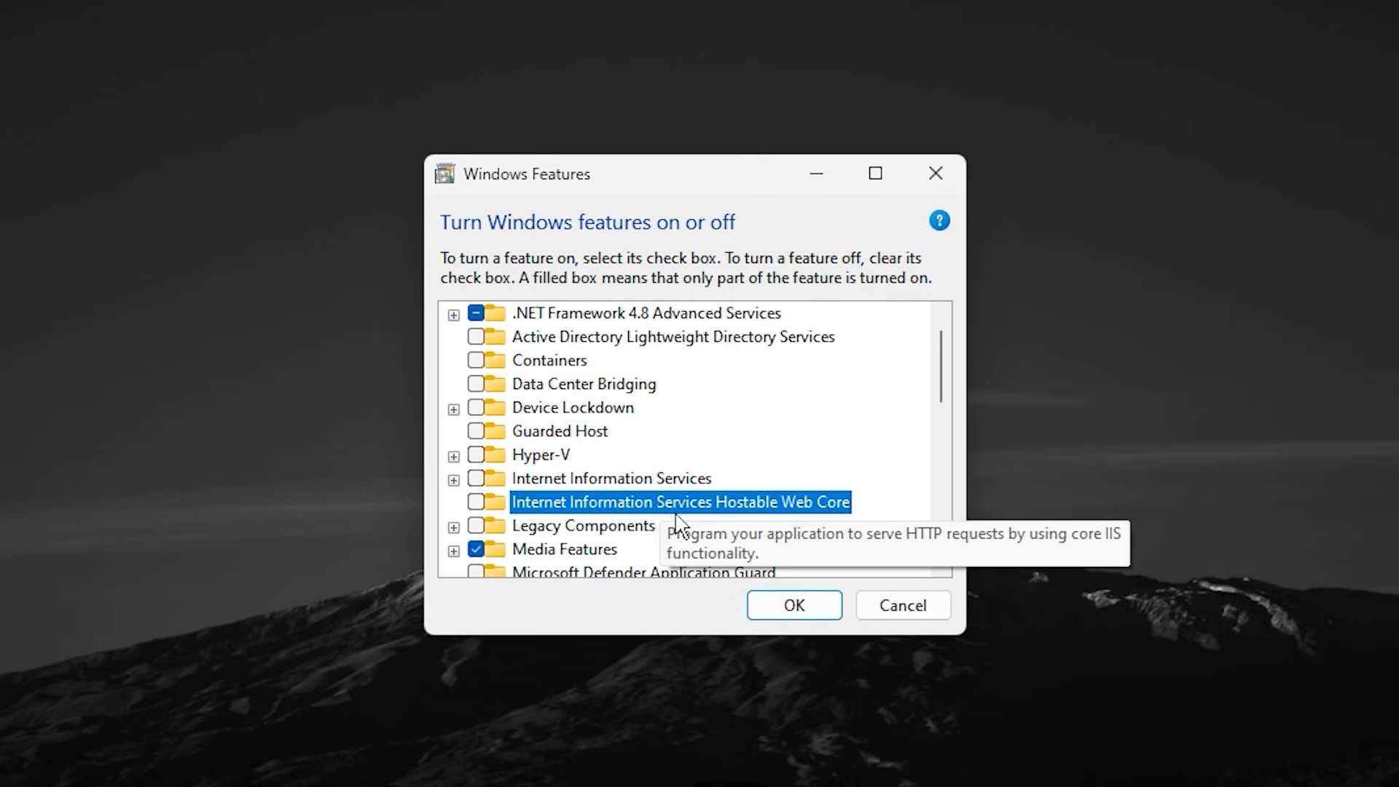
scroll(676, 523, down, 2)
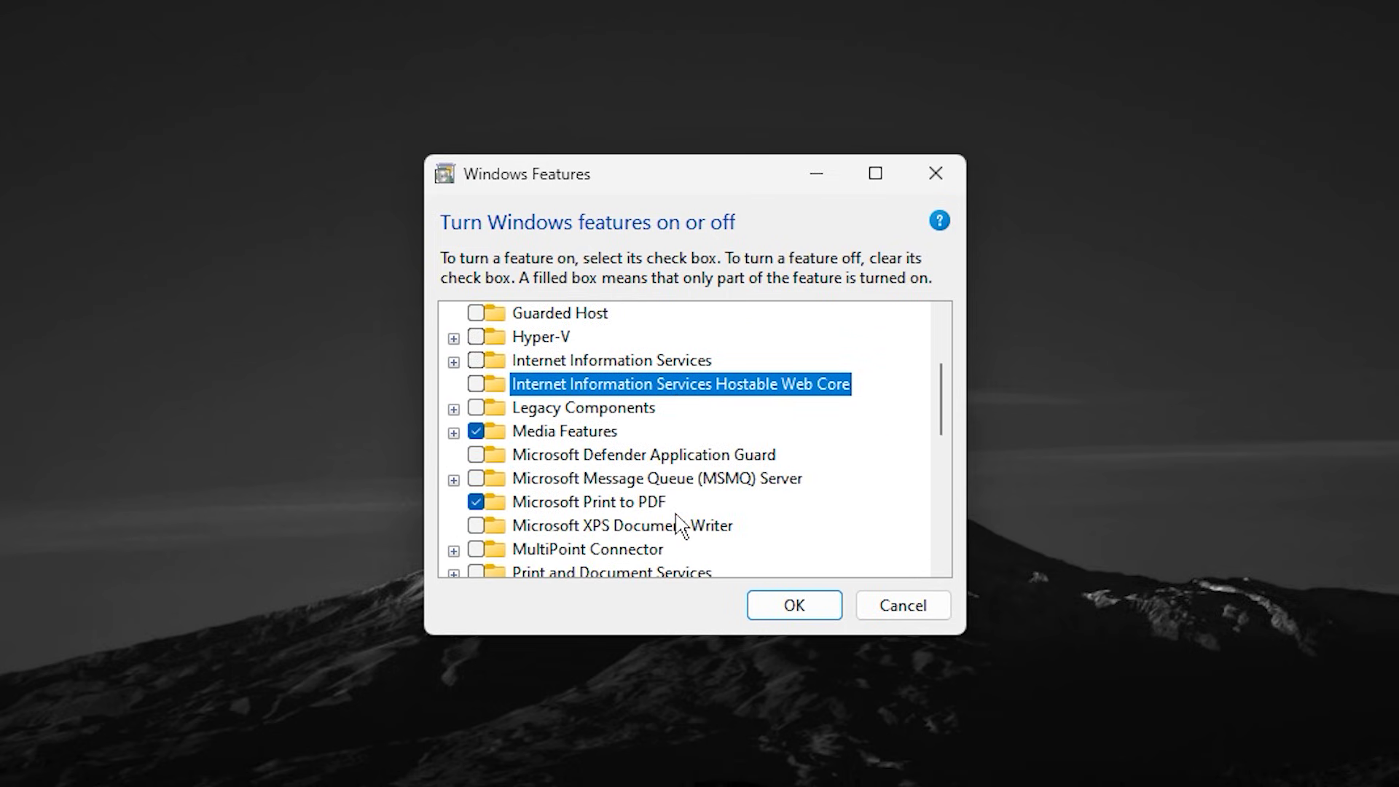
click(631, 527)
scroll(641, 510, down, 1)
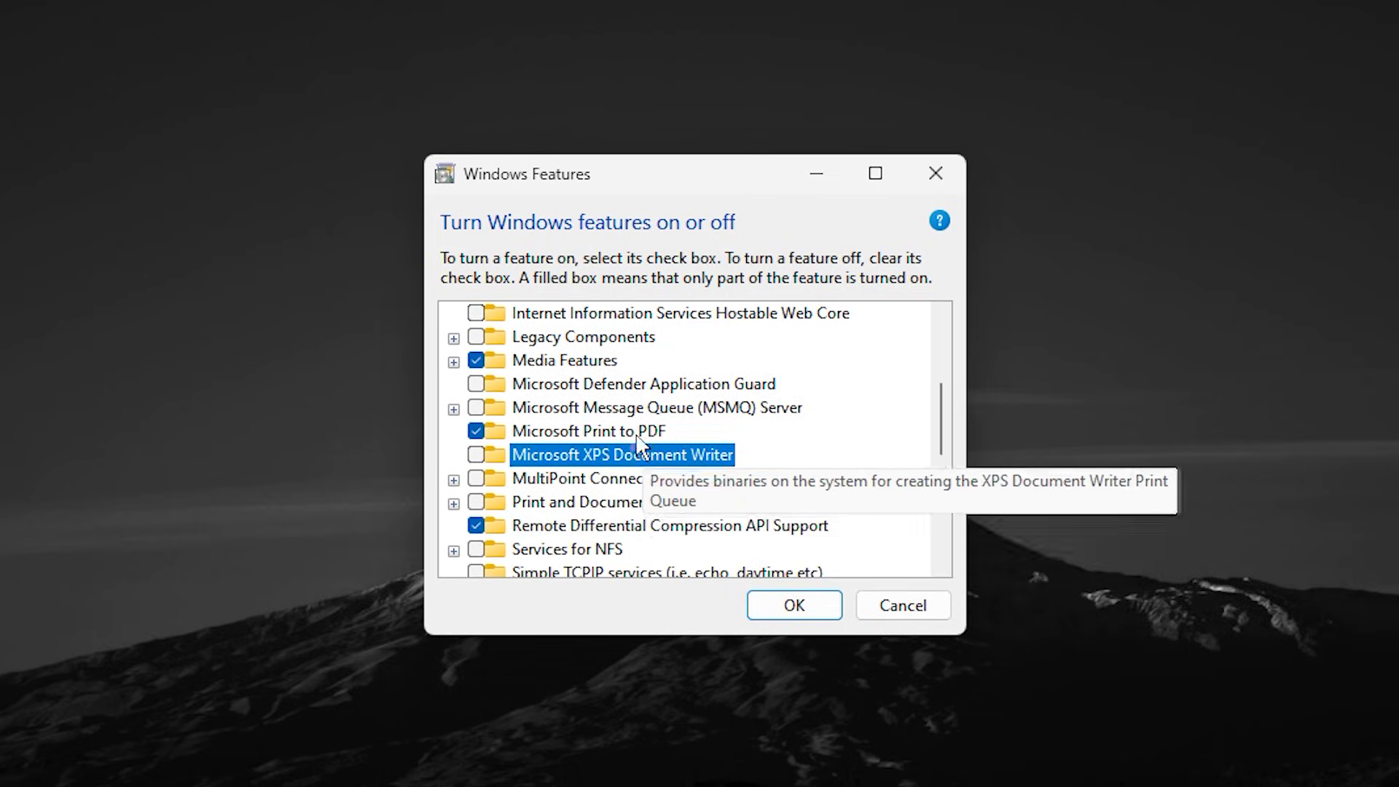
scroll(626, 491, down, 1)
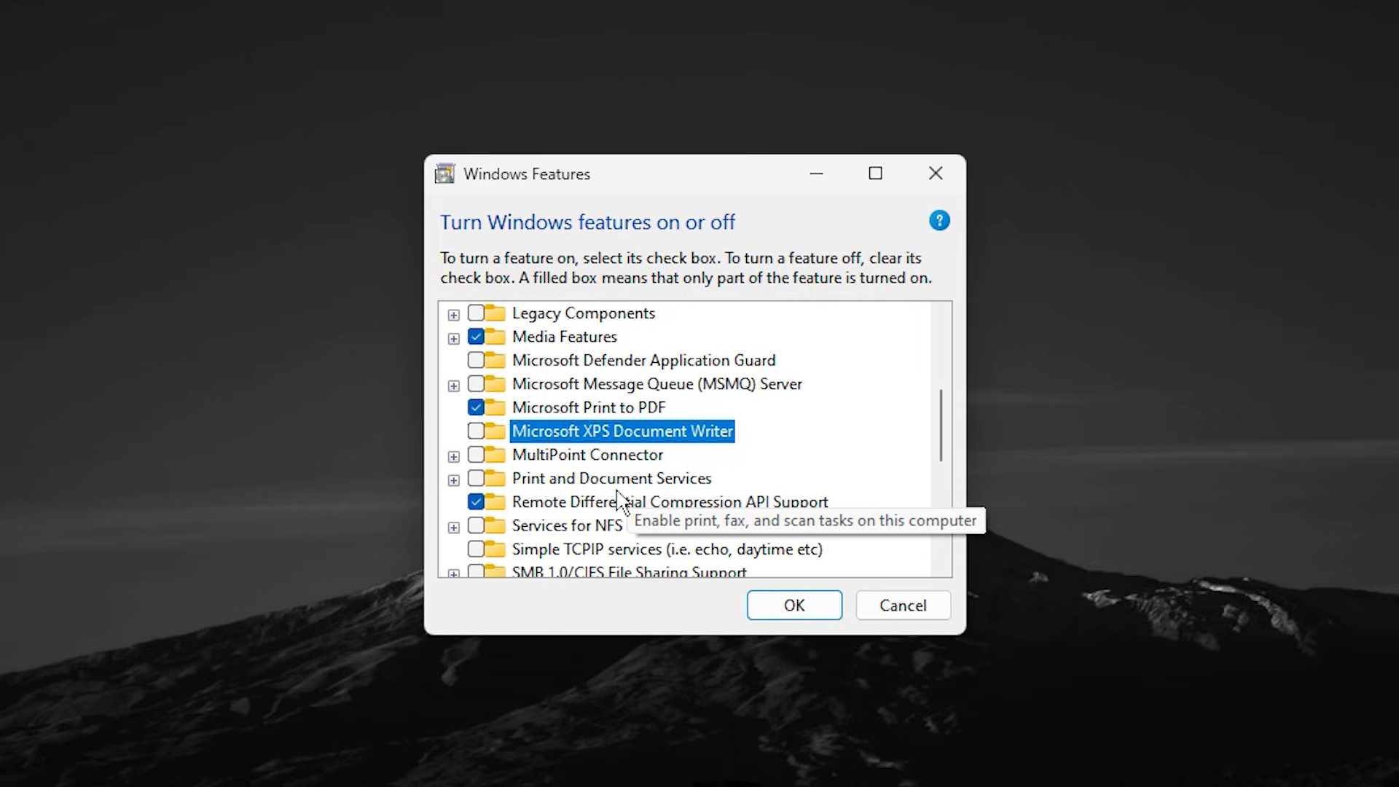
click(611, 488)
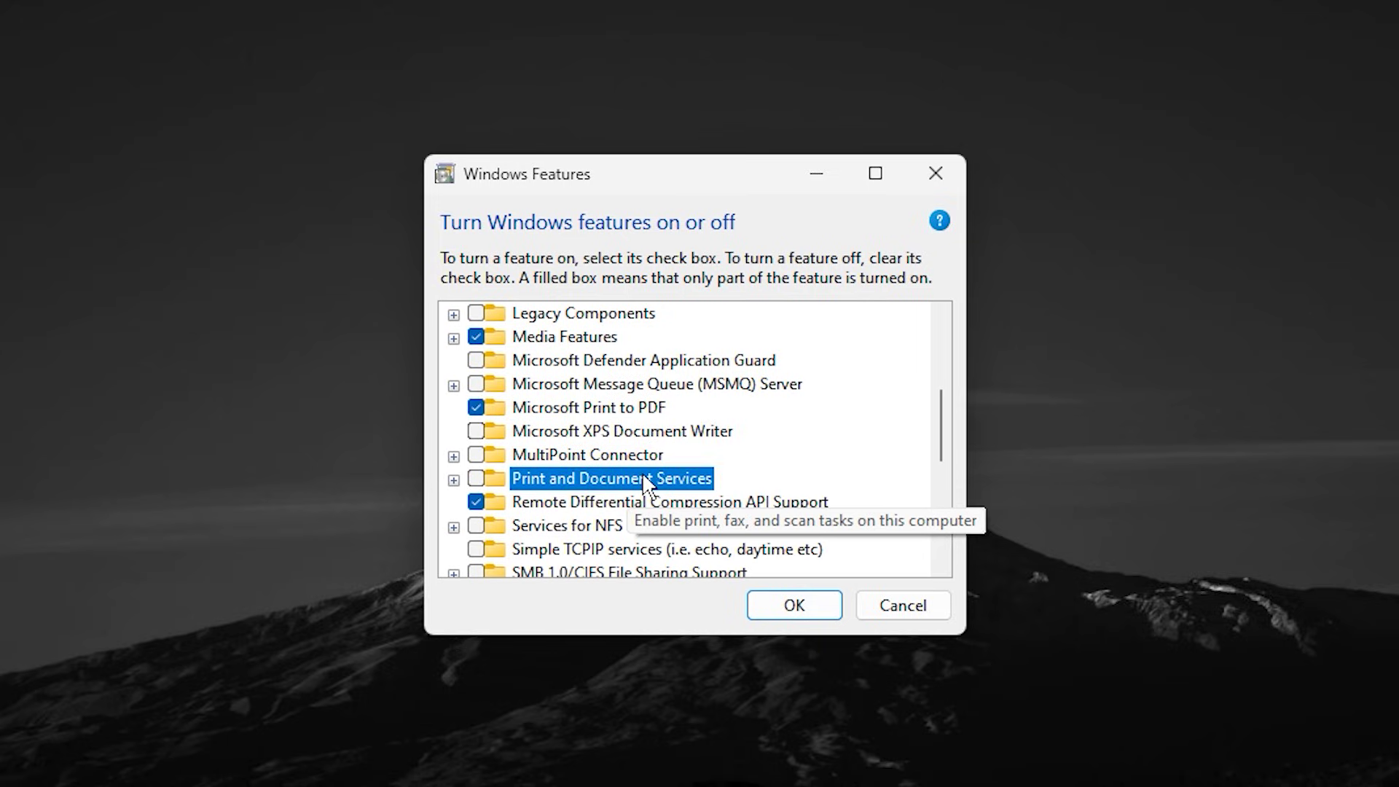
scroll(645, 482, down, 4)
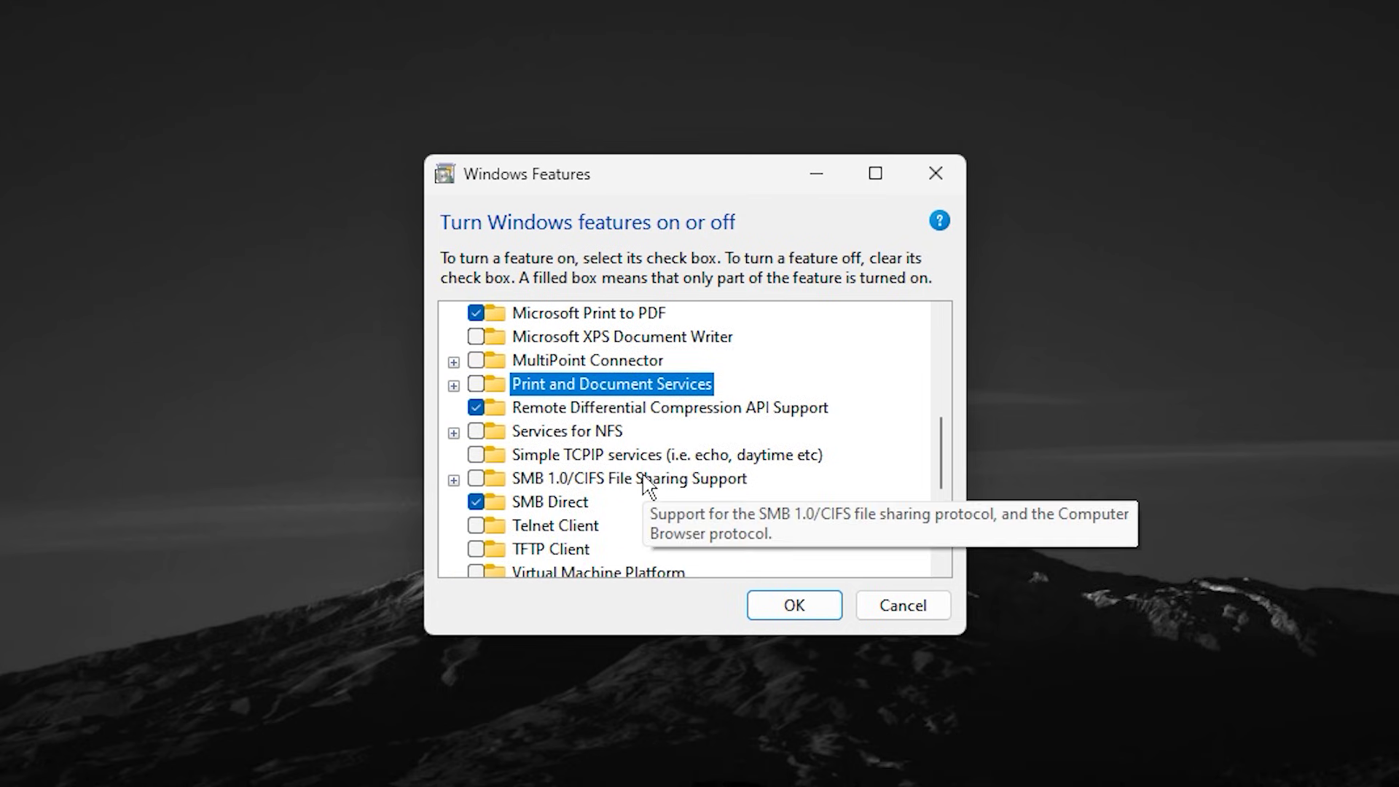
scroll(645, 482, down, 1)
click(634, 433)
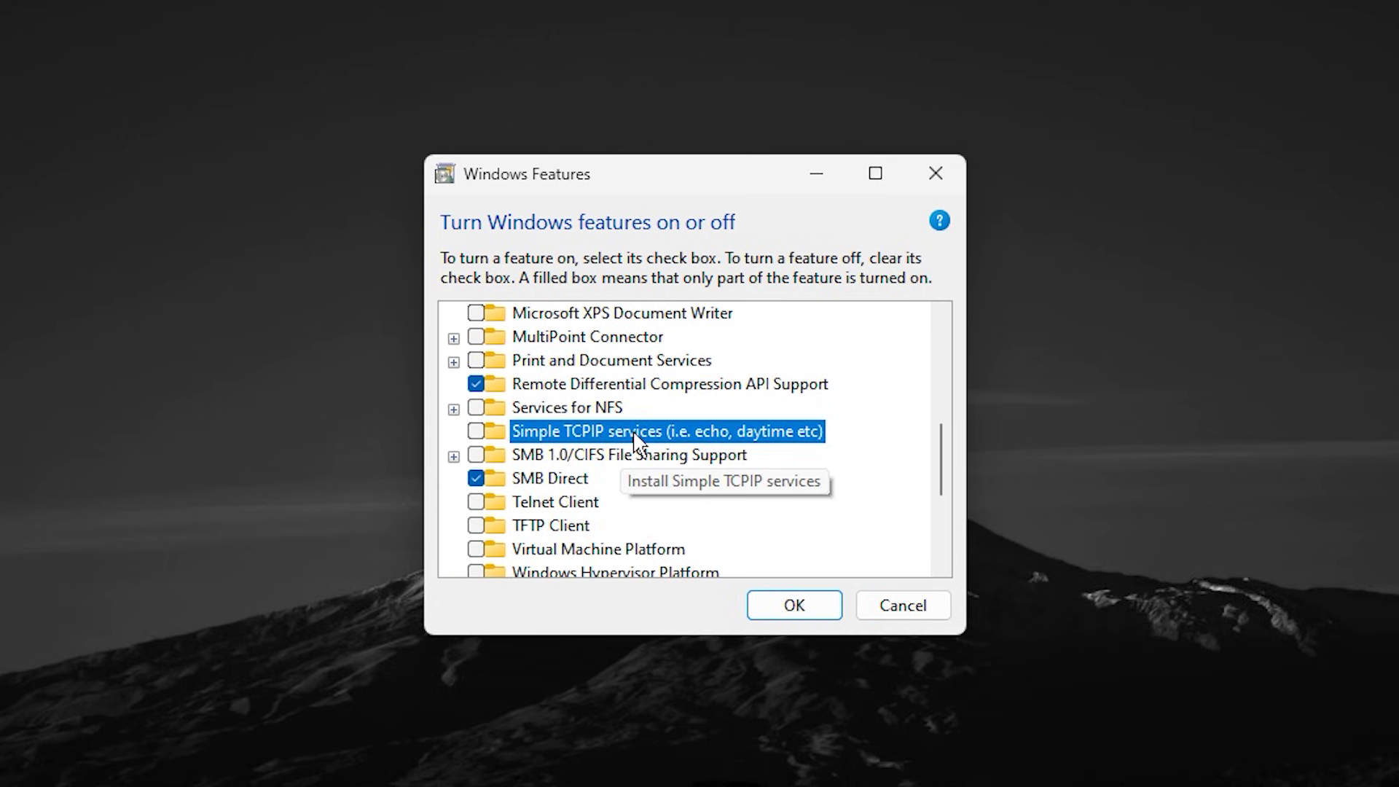
click(577, 502)
click(570, 526)
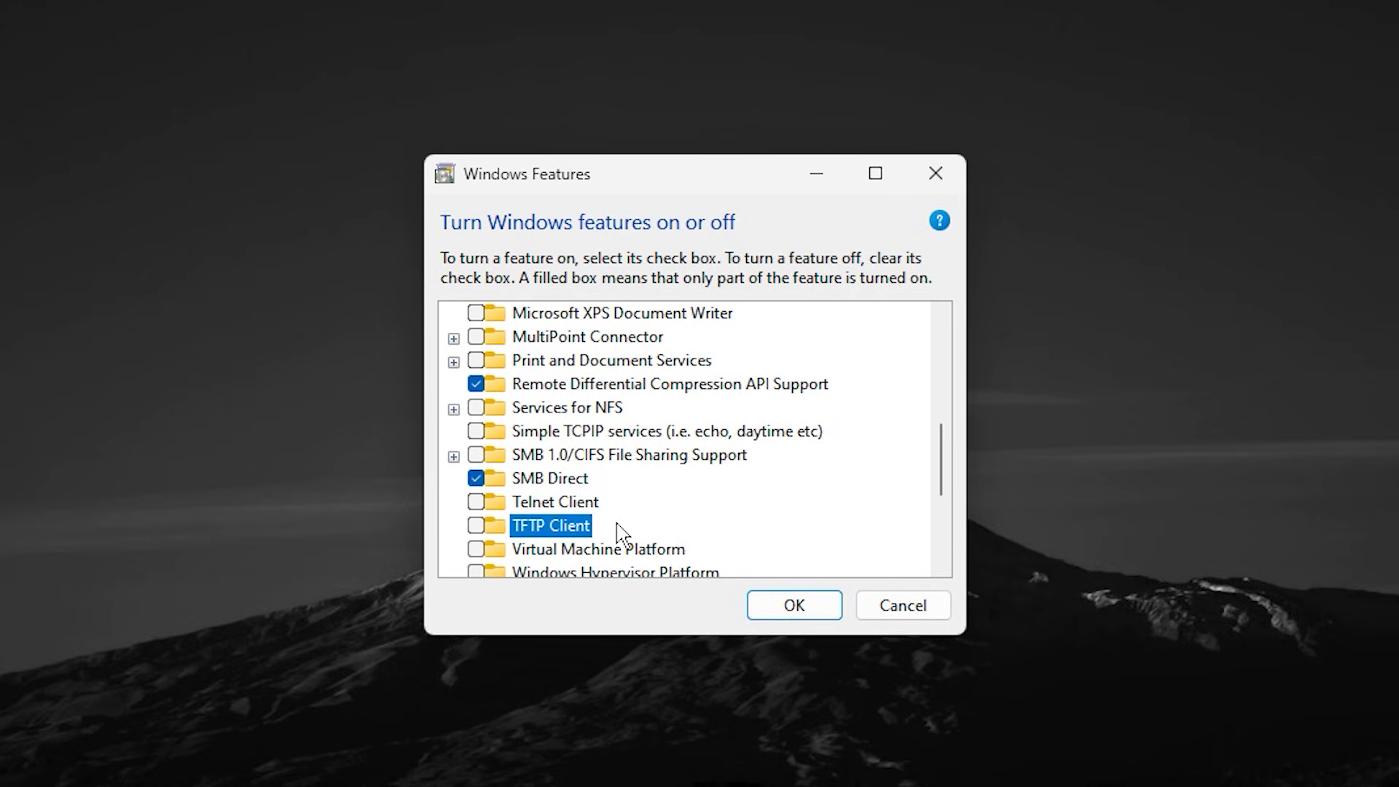
click(633, 458)
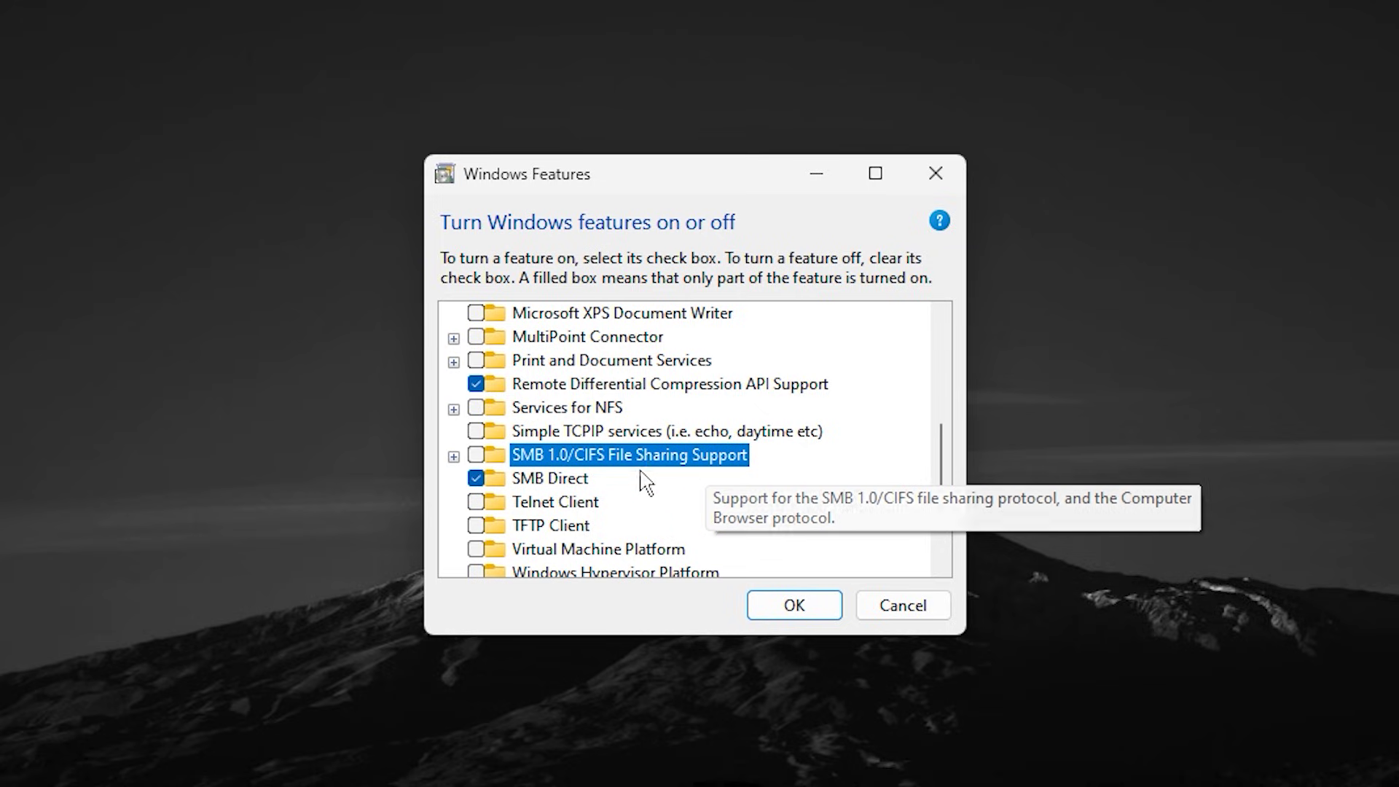
scroll(647, 495, down, 3)
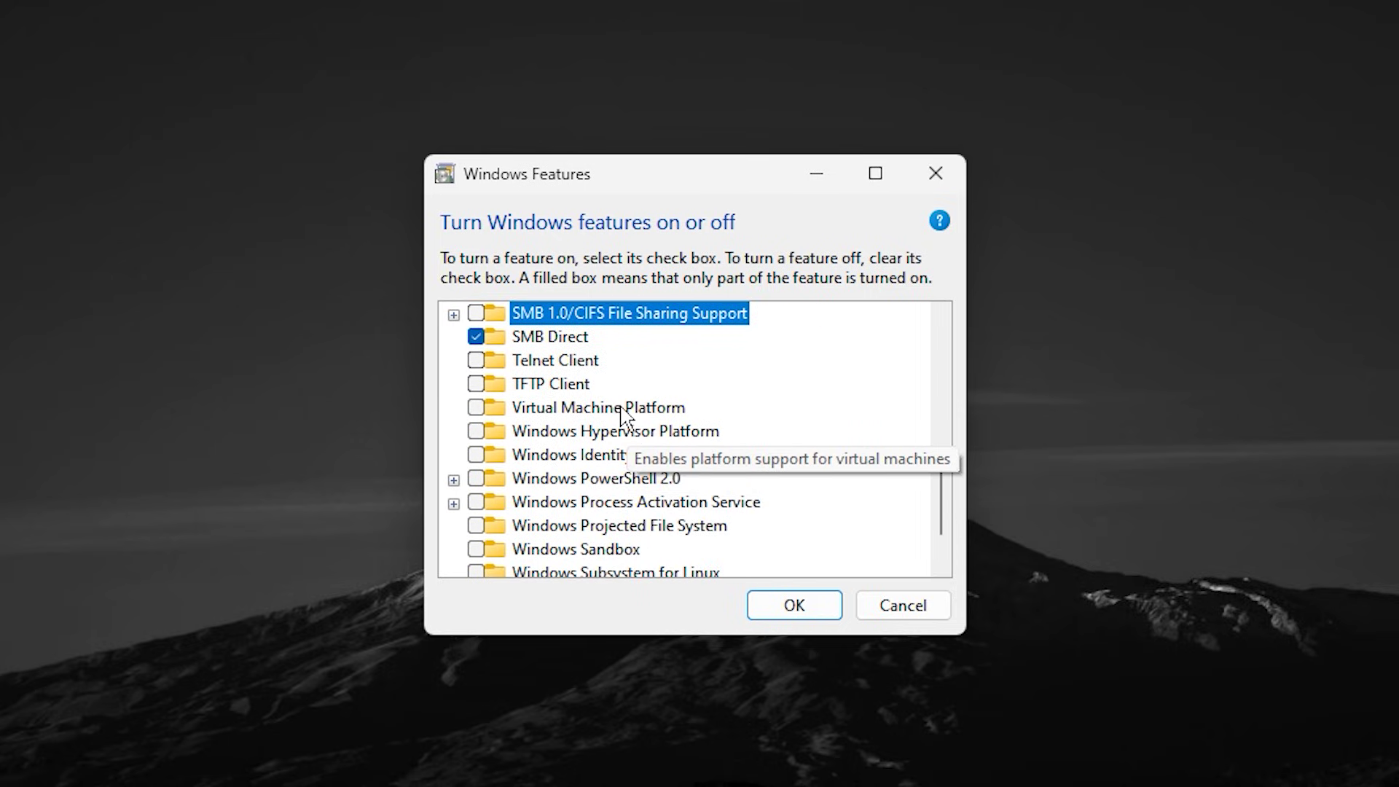
click(619, 478)
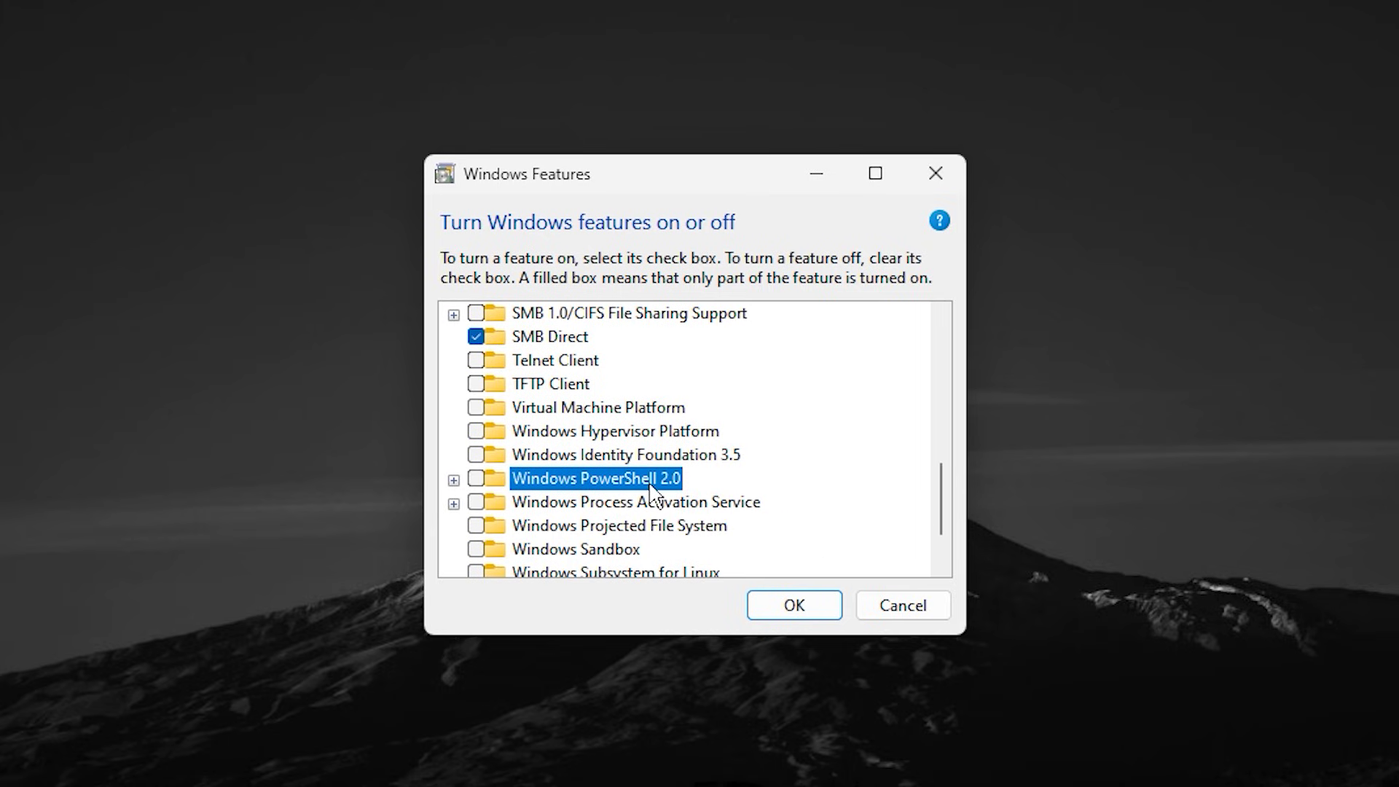
scroll(648, 484, down, 1)
click(619, 477)
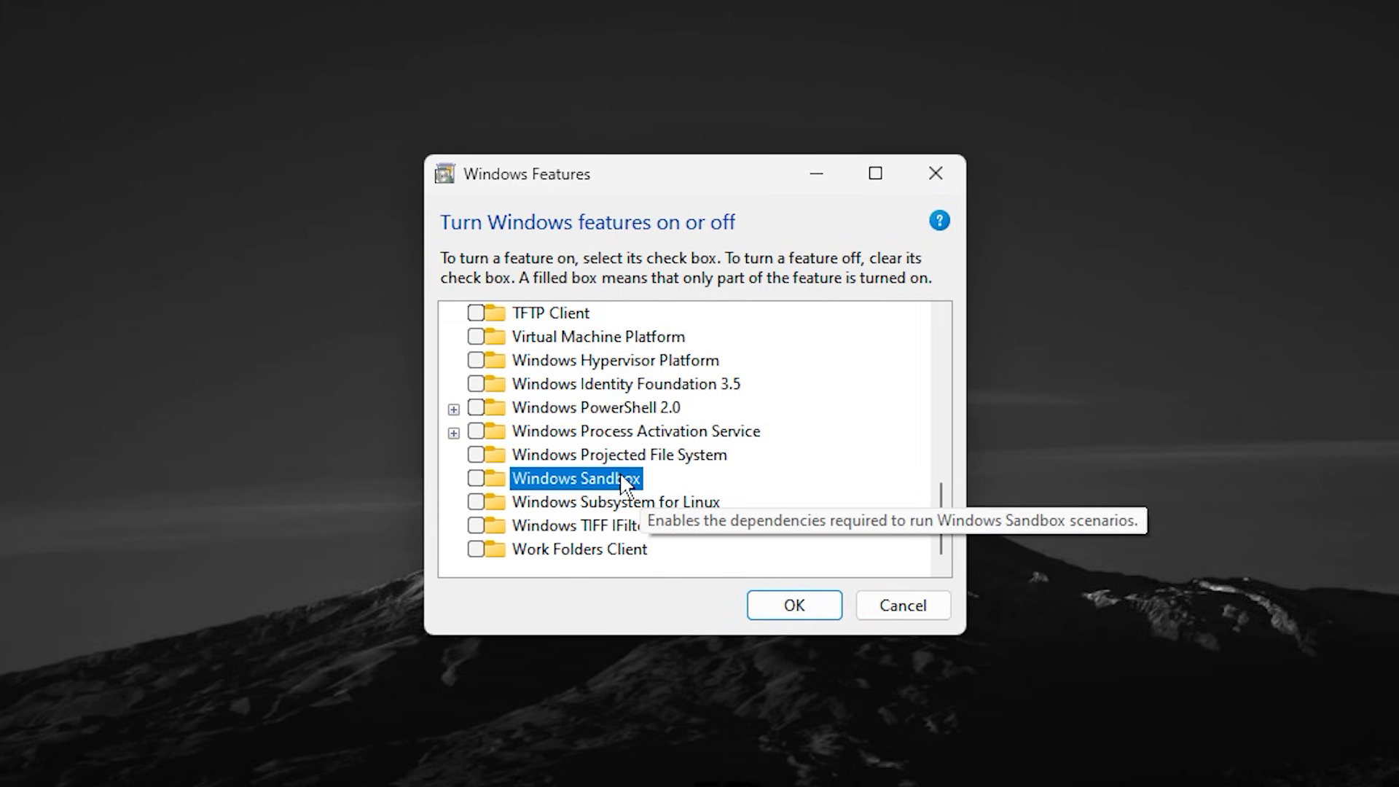
click(635, 503)
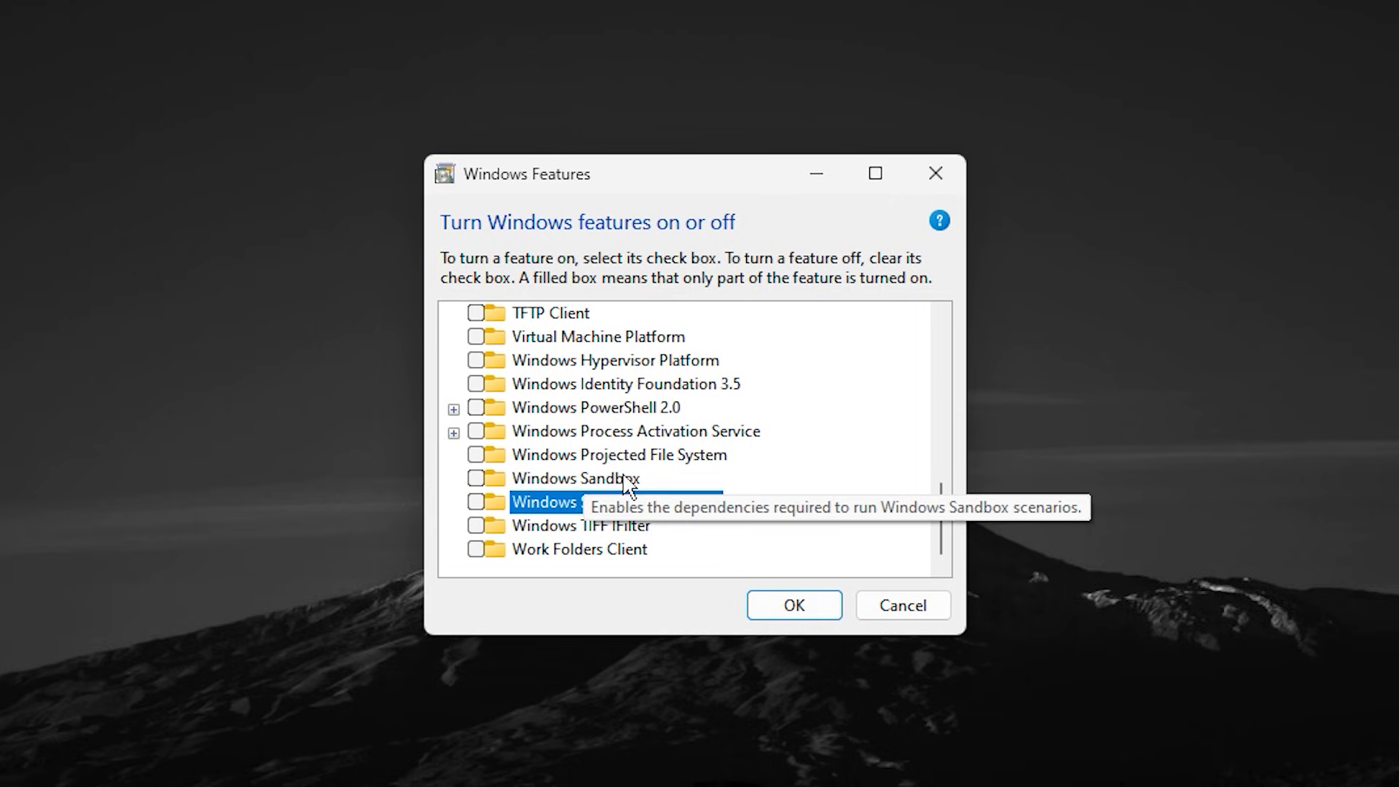
scroll(625, 483, up, 5)
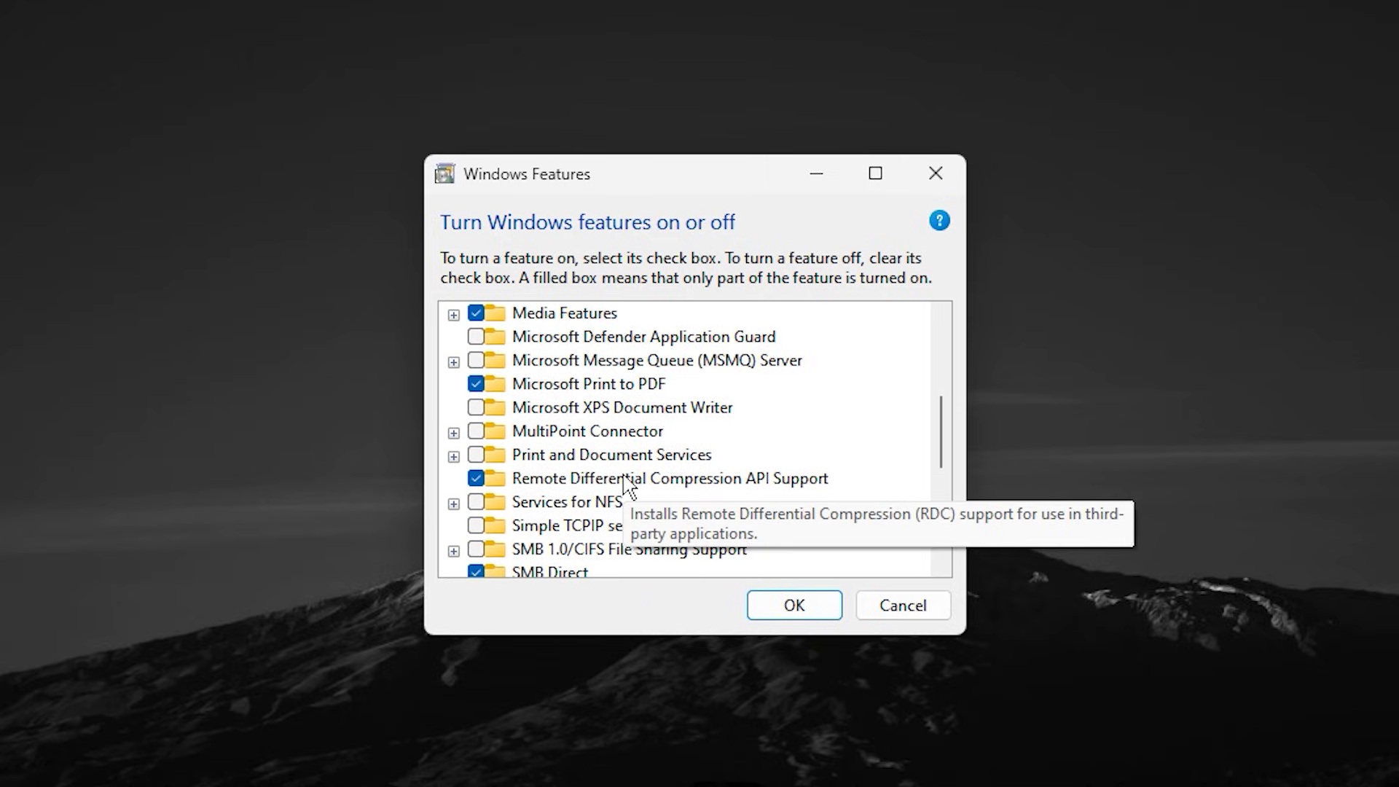
scroll(625, 482, up, 4)
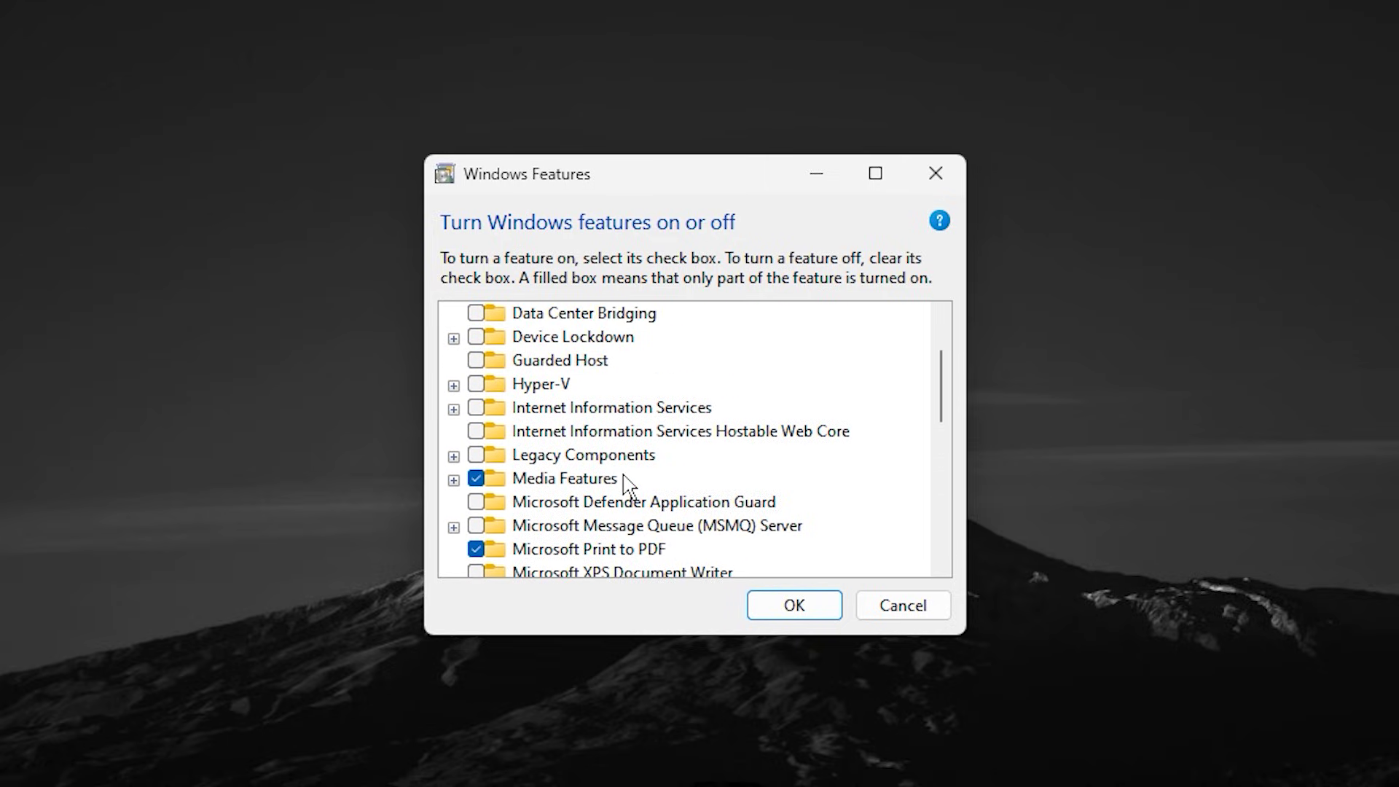
scroll(625, 483, up, 2)
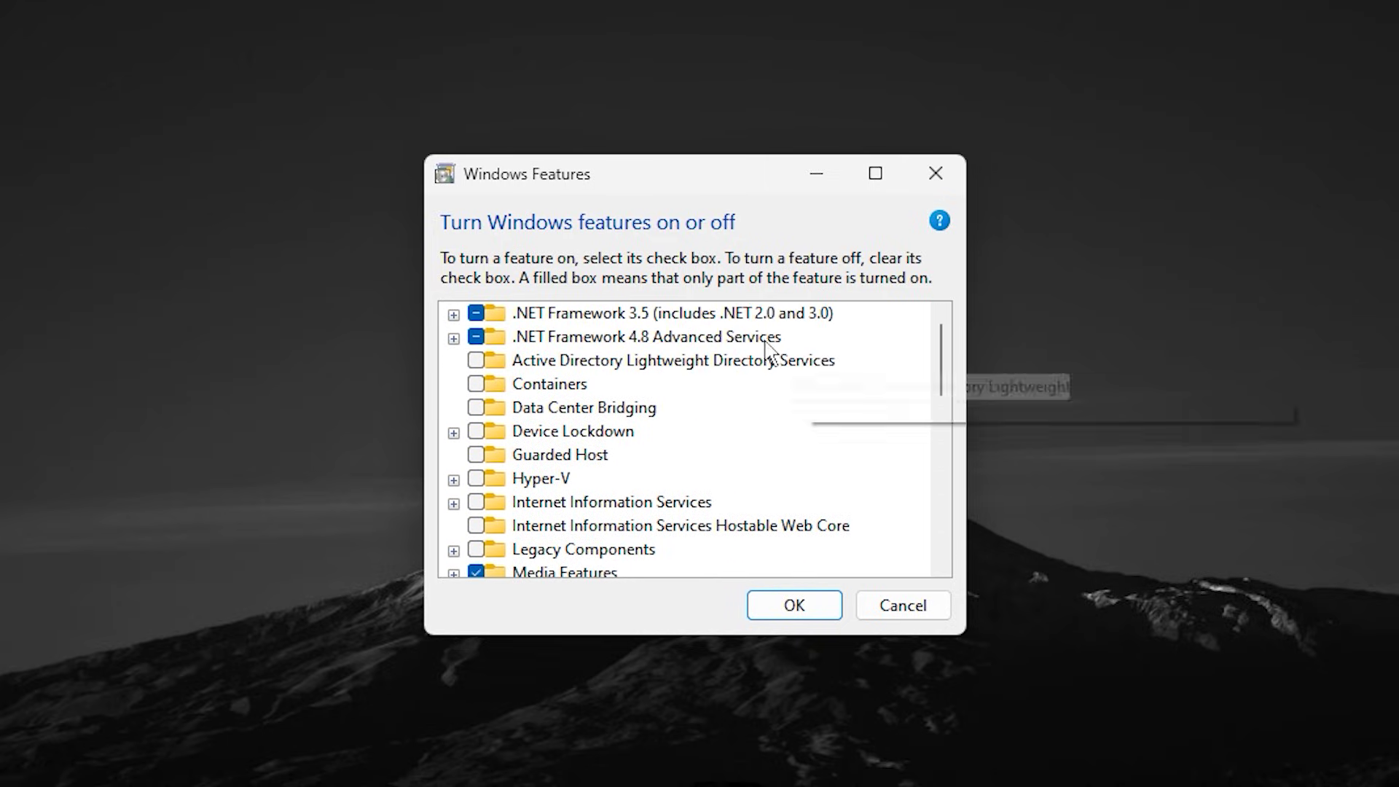
mouse_move(647, 518)
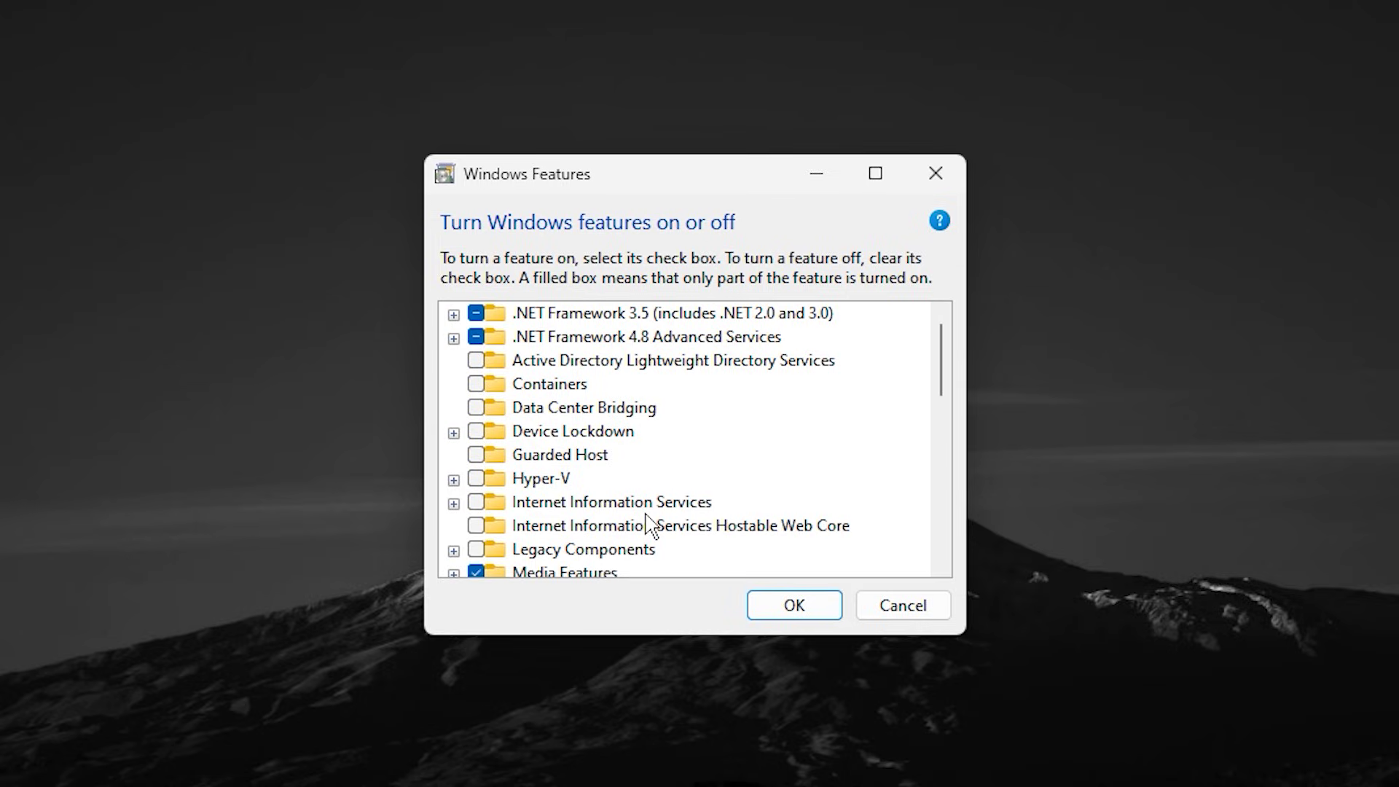
scroll(650, 524, down, 1)
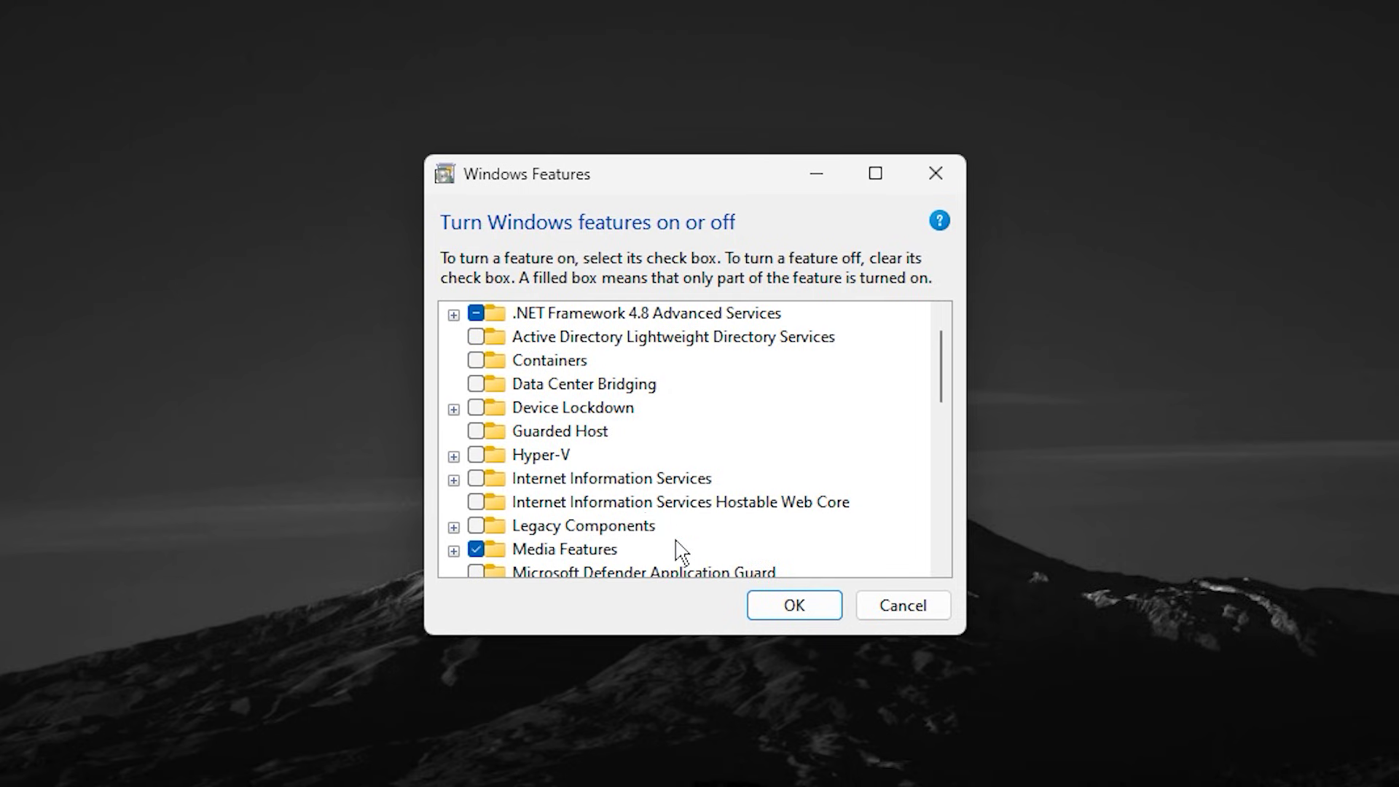
scroll(677, 551, down, 2)
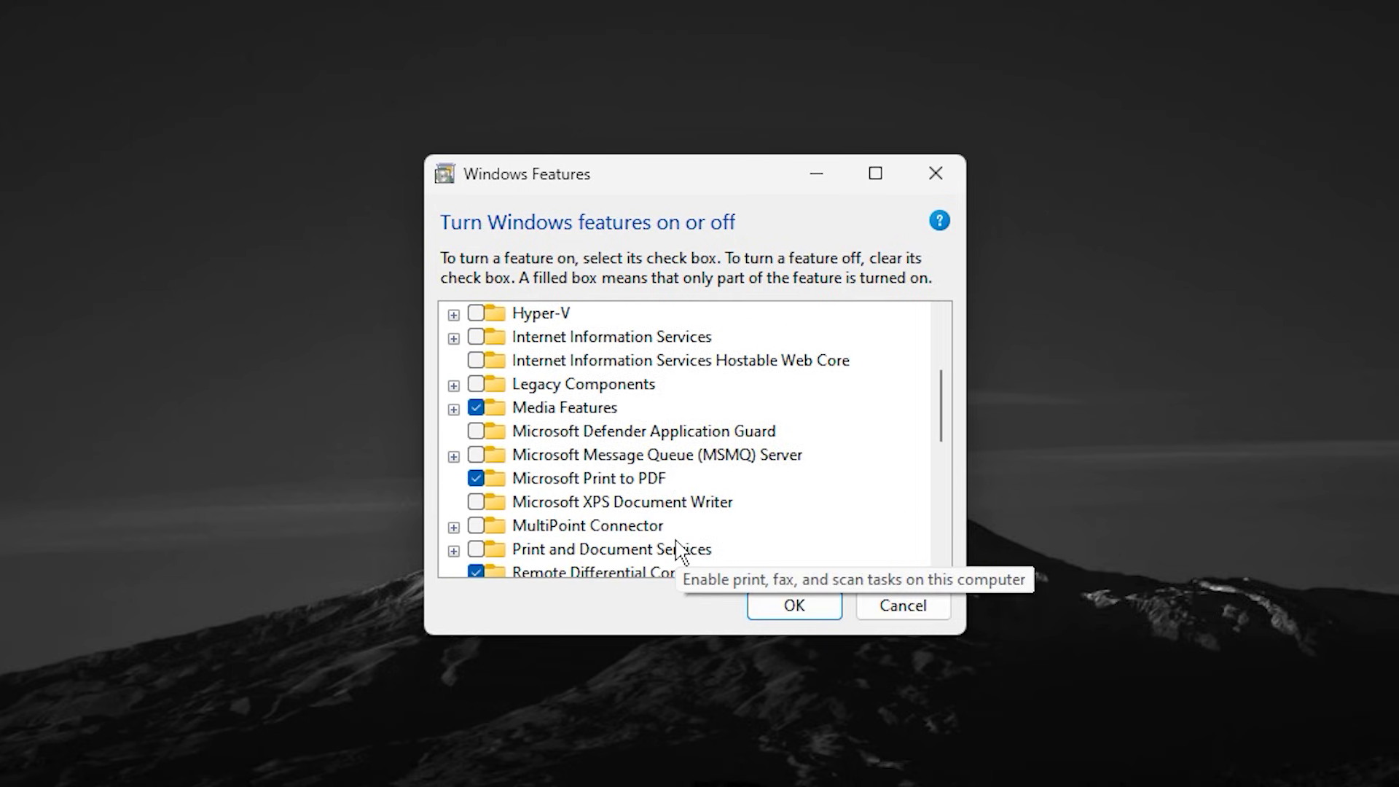
scroll(678, 552, down, 1)
scroll(677, 551, down, 1)
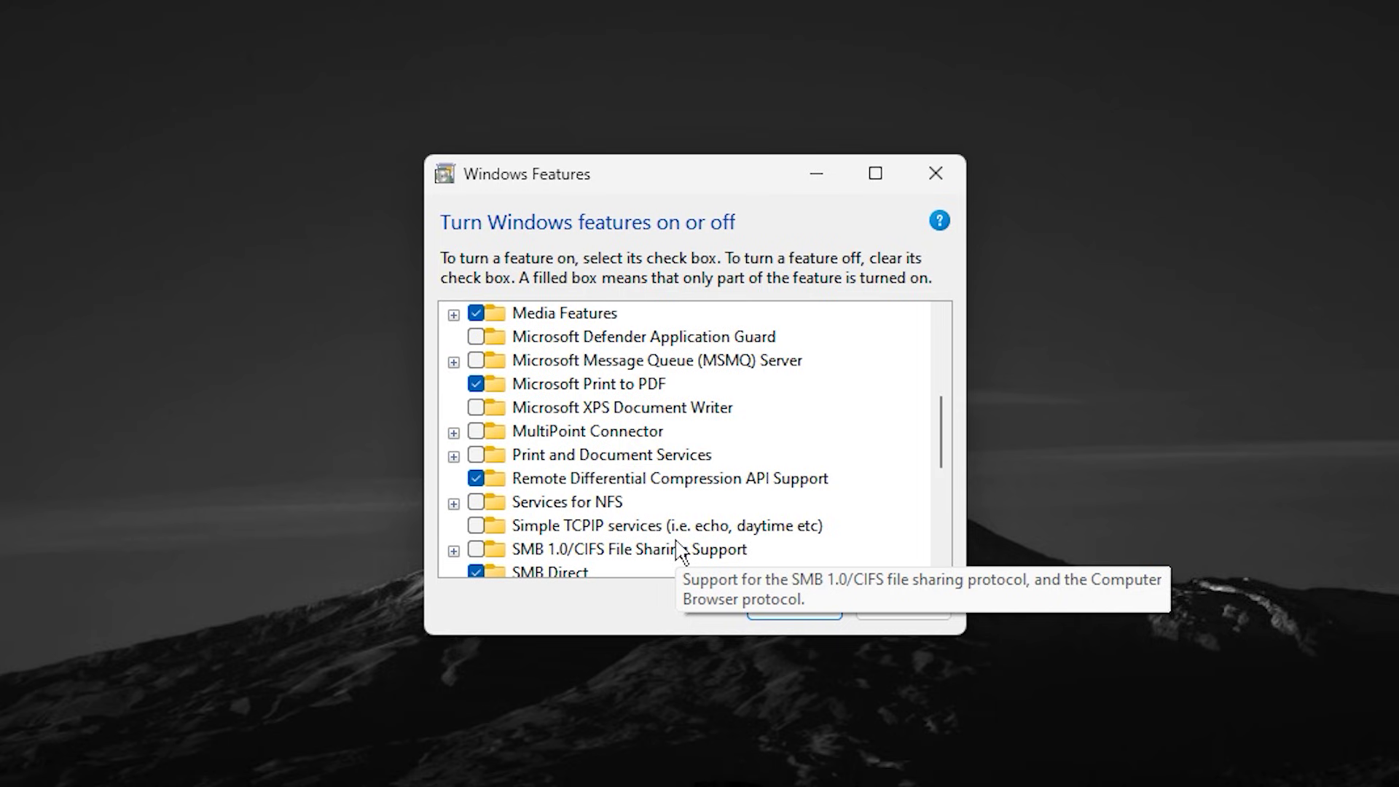
scroll(679, 552, down, 1)
scroll(679, 551, down, 1)
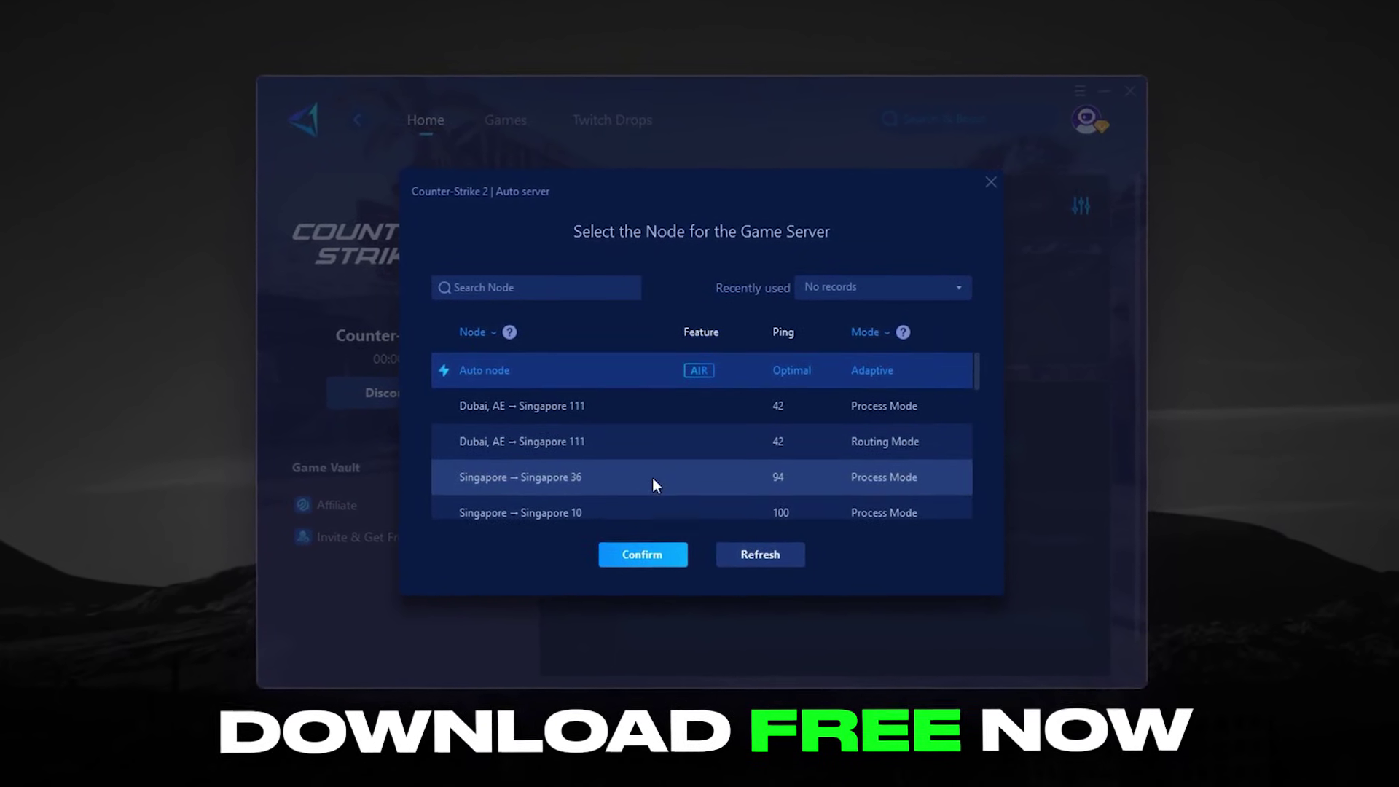
- Scroll the Select the Node list to compare Counter-Strike 2 server pings
scroll(653, 477, down, 3)
scroll(651, 483, down, 4)
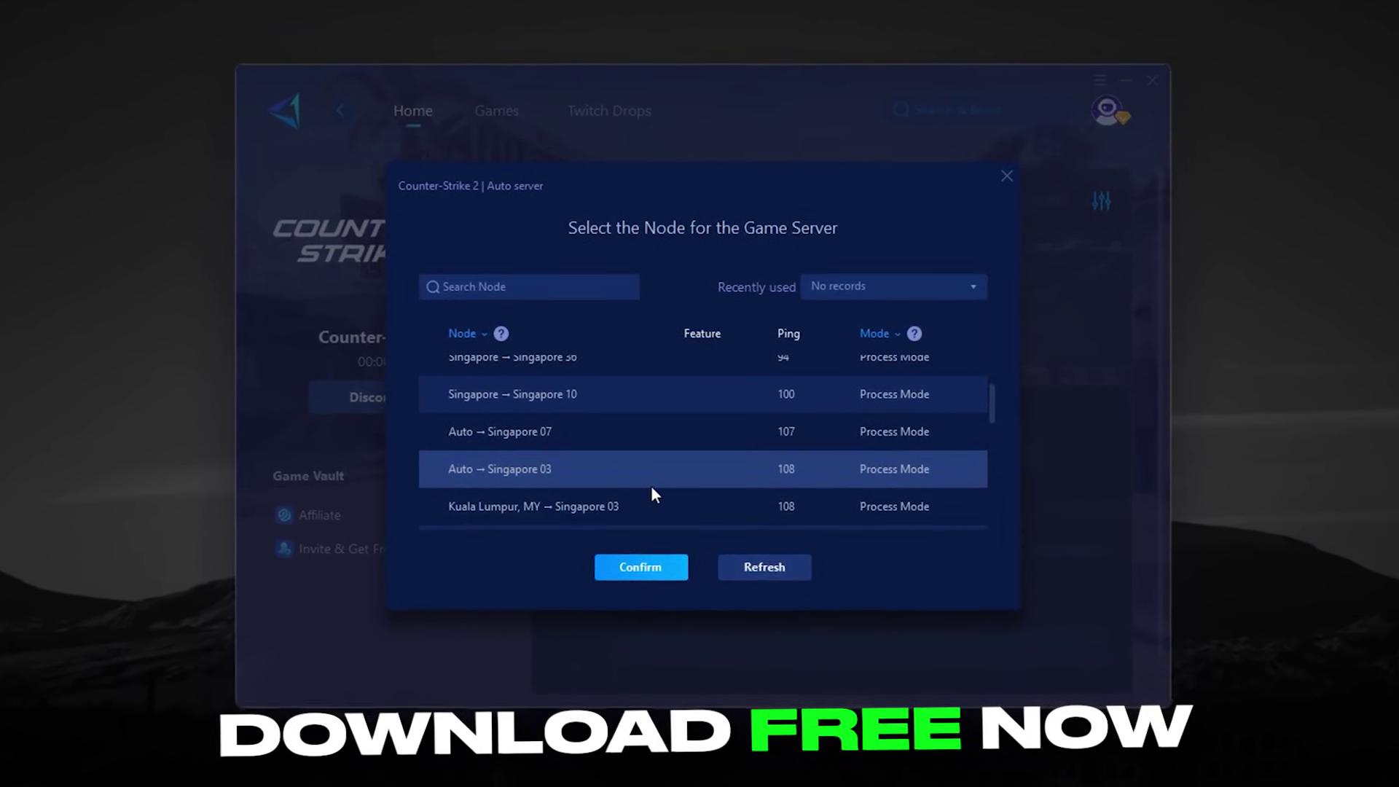
scroll(649, 494, down, 3)
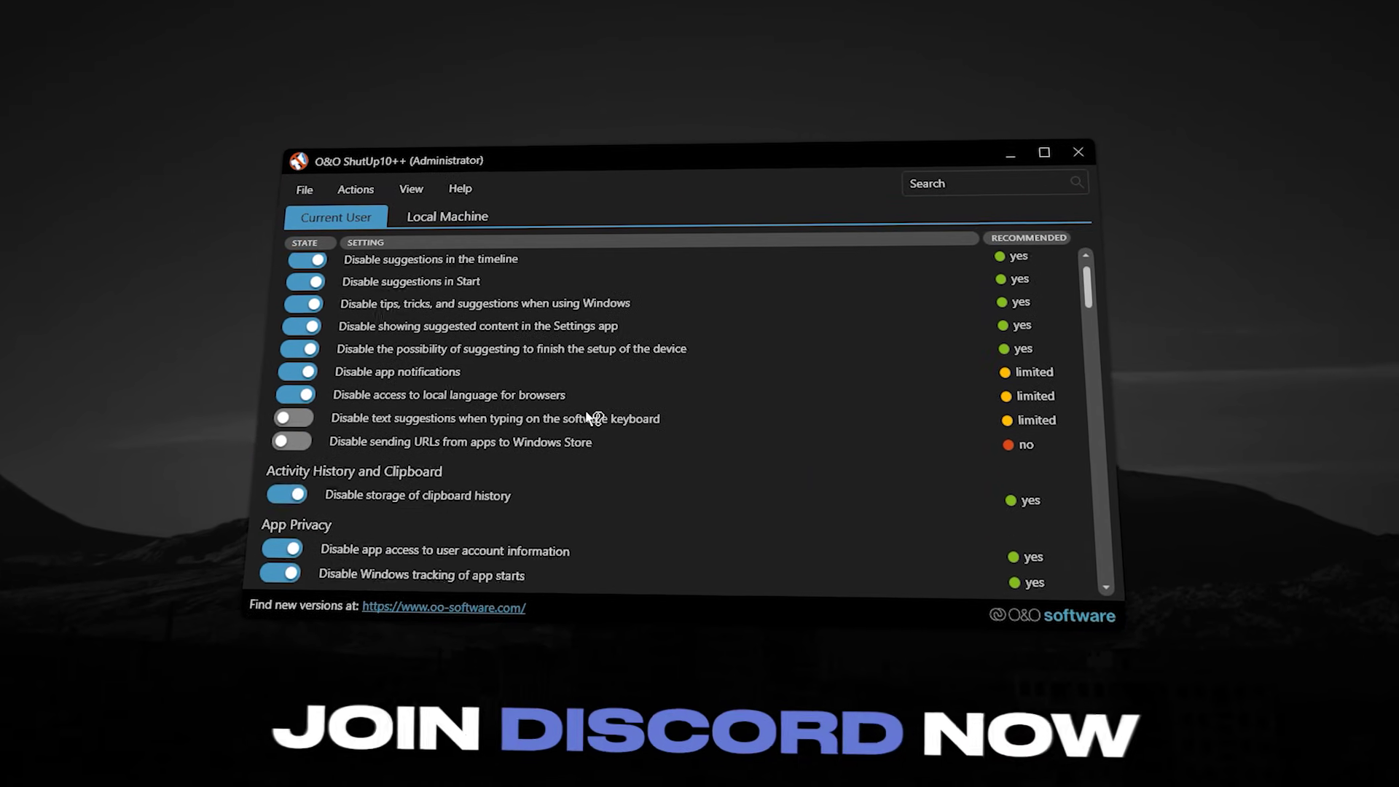
- Scroll the Current User settings down to the Microsoft Edge section and back up
scroll(585, 413, down, 10)
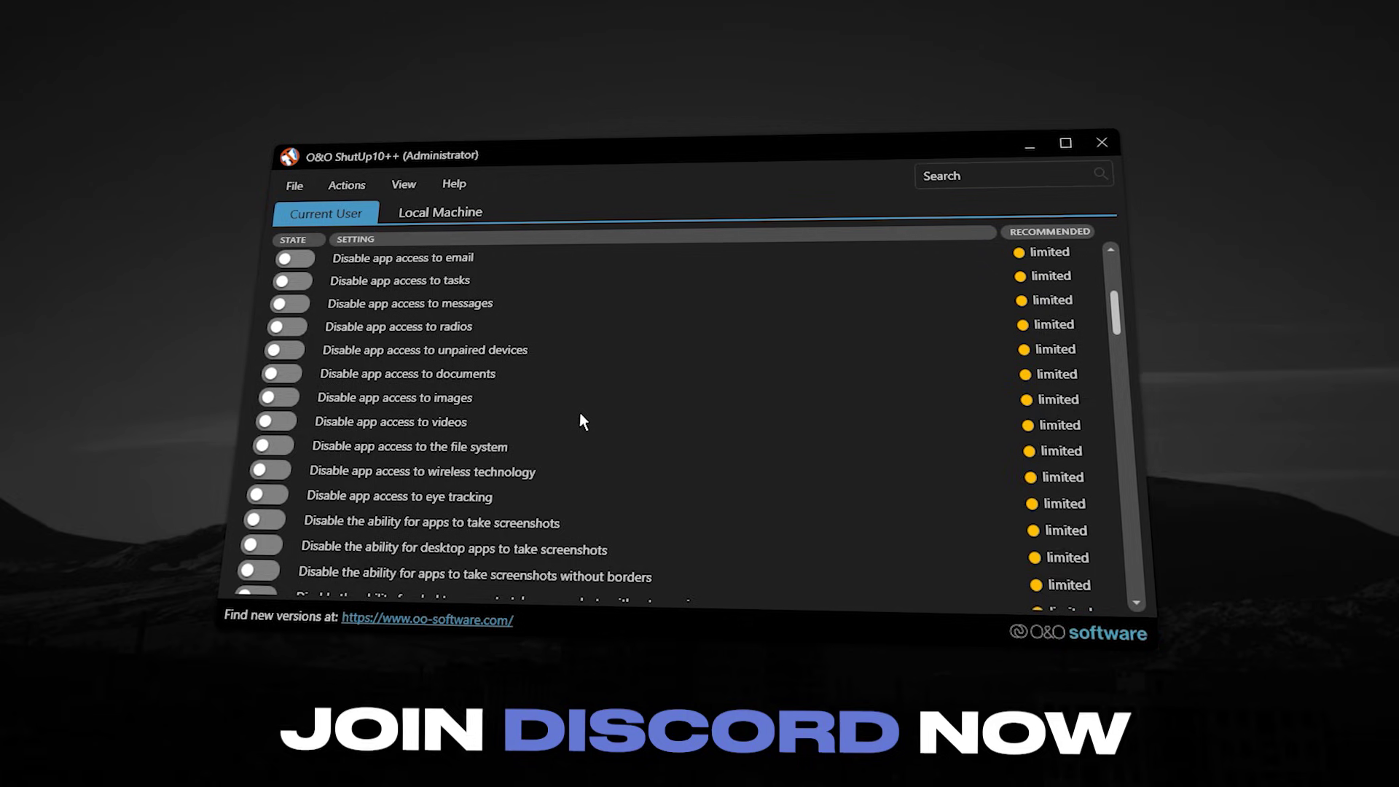
scroll(581, 421, down, 5)
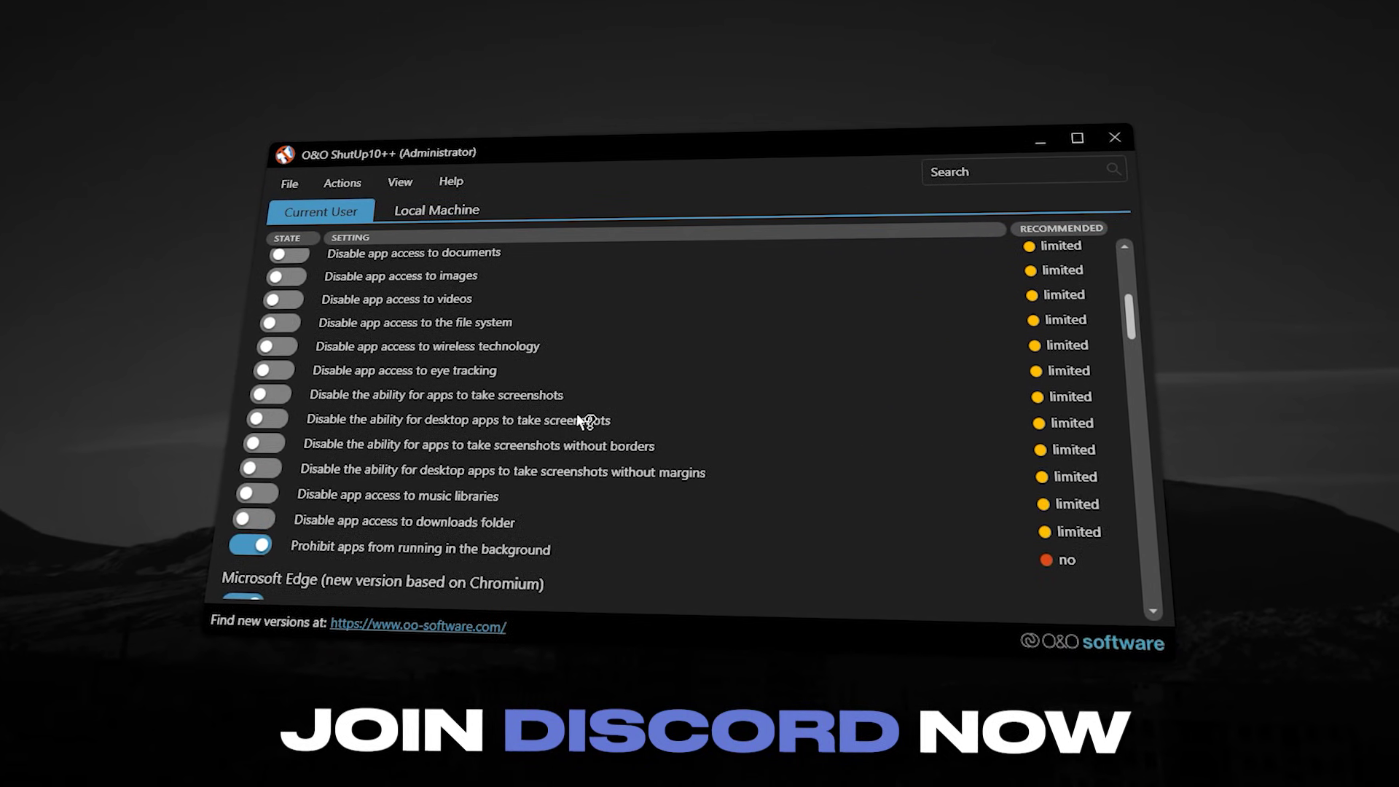
scroll(581, 420, down, 4)
scroll(583, 423, down, 3)
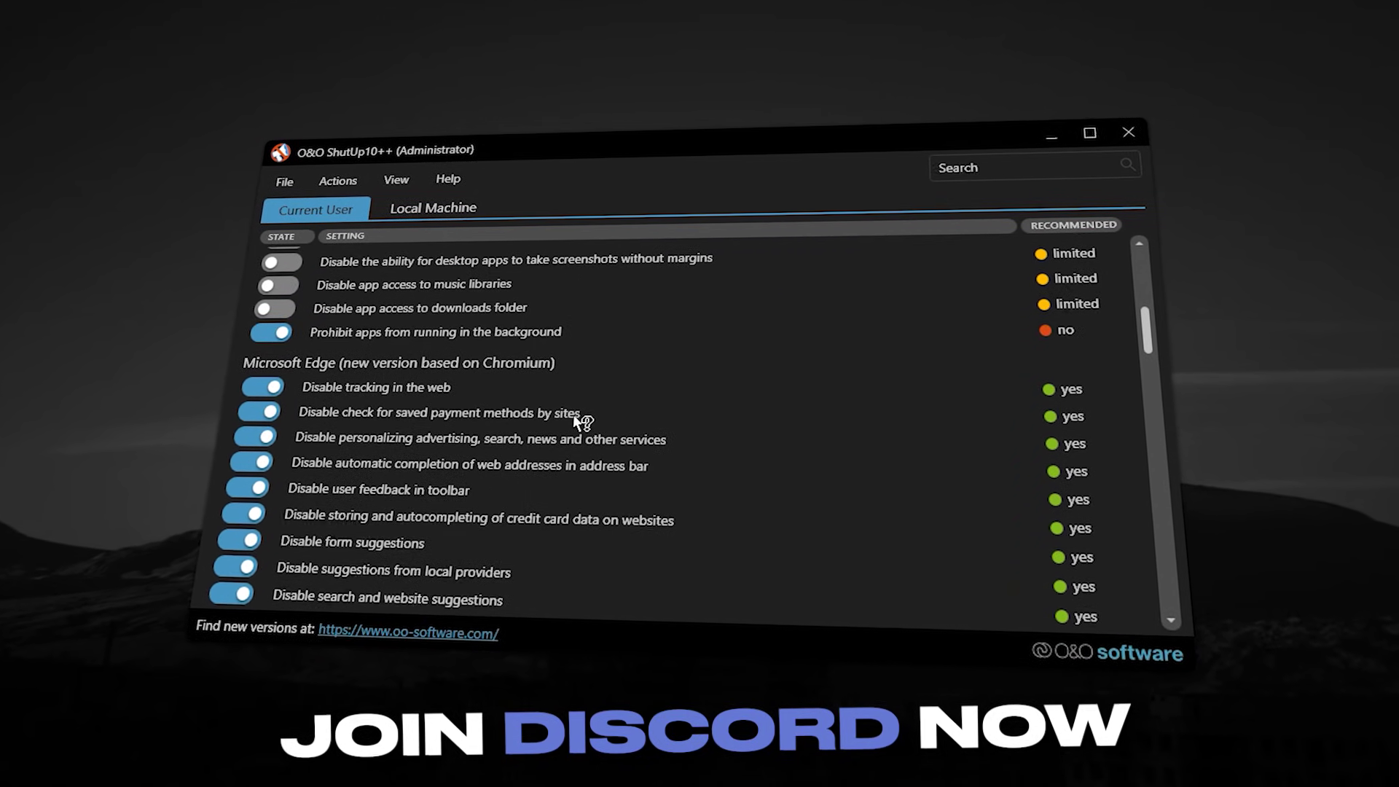
scroll(575, 419, up, 9)
scroll(572, 424, up, 12)
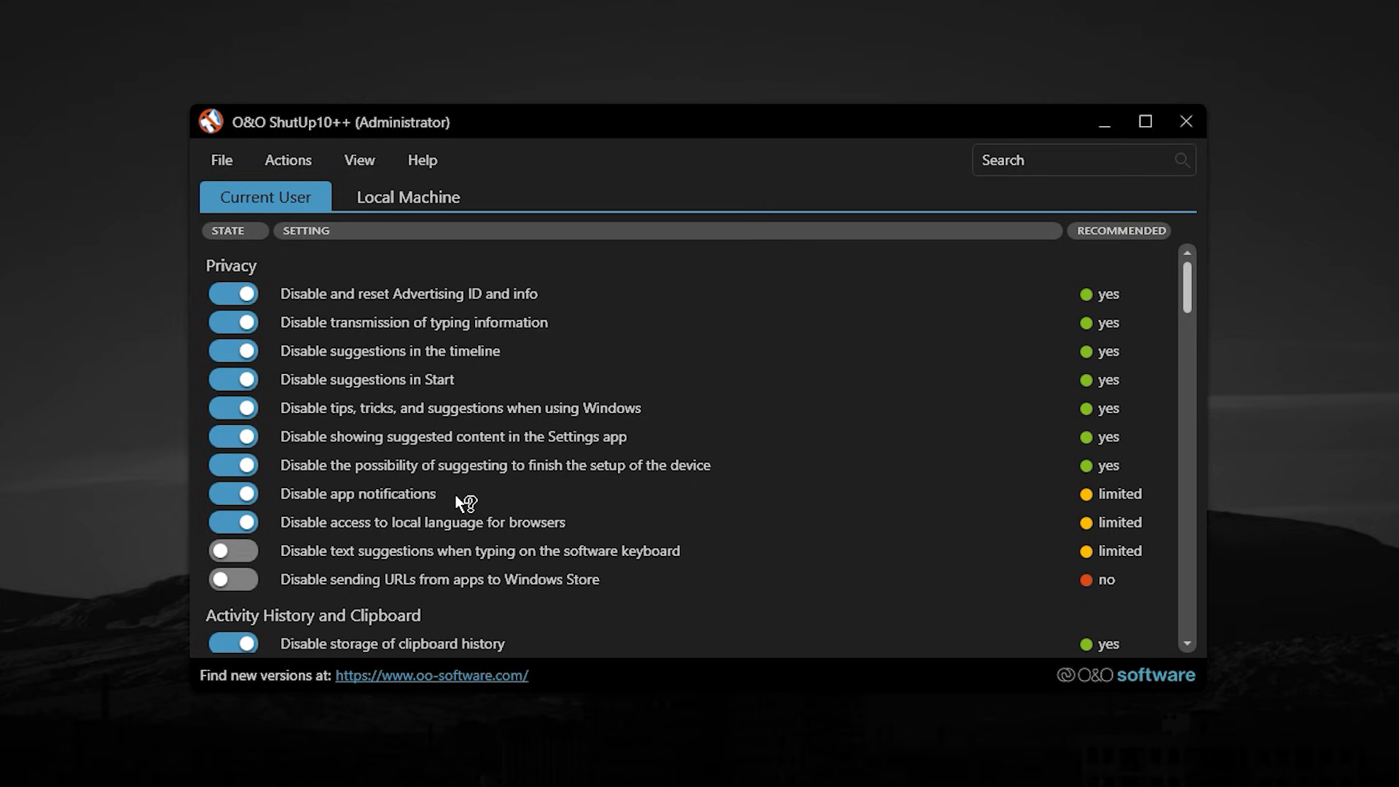
- Expand the descriptions for tips and tricks, Settings app suggestions, and finish-setup suggestions
click(466, 415)
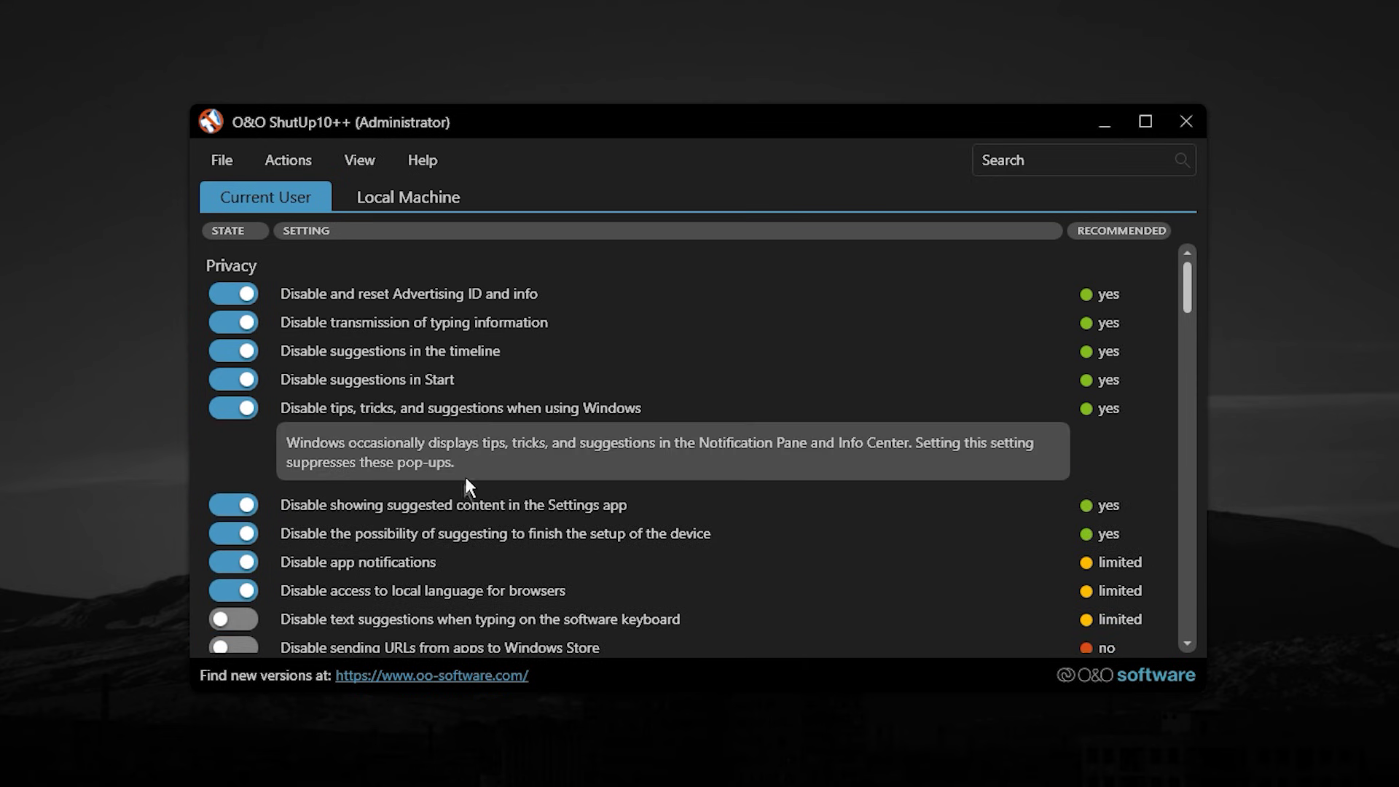
click(458, 503)
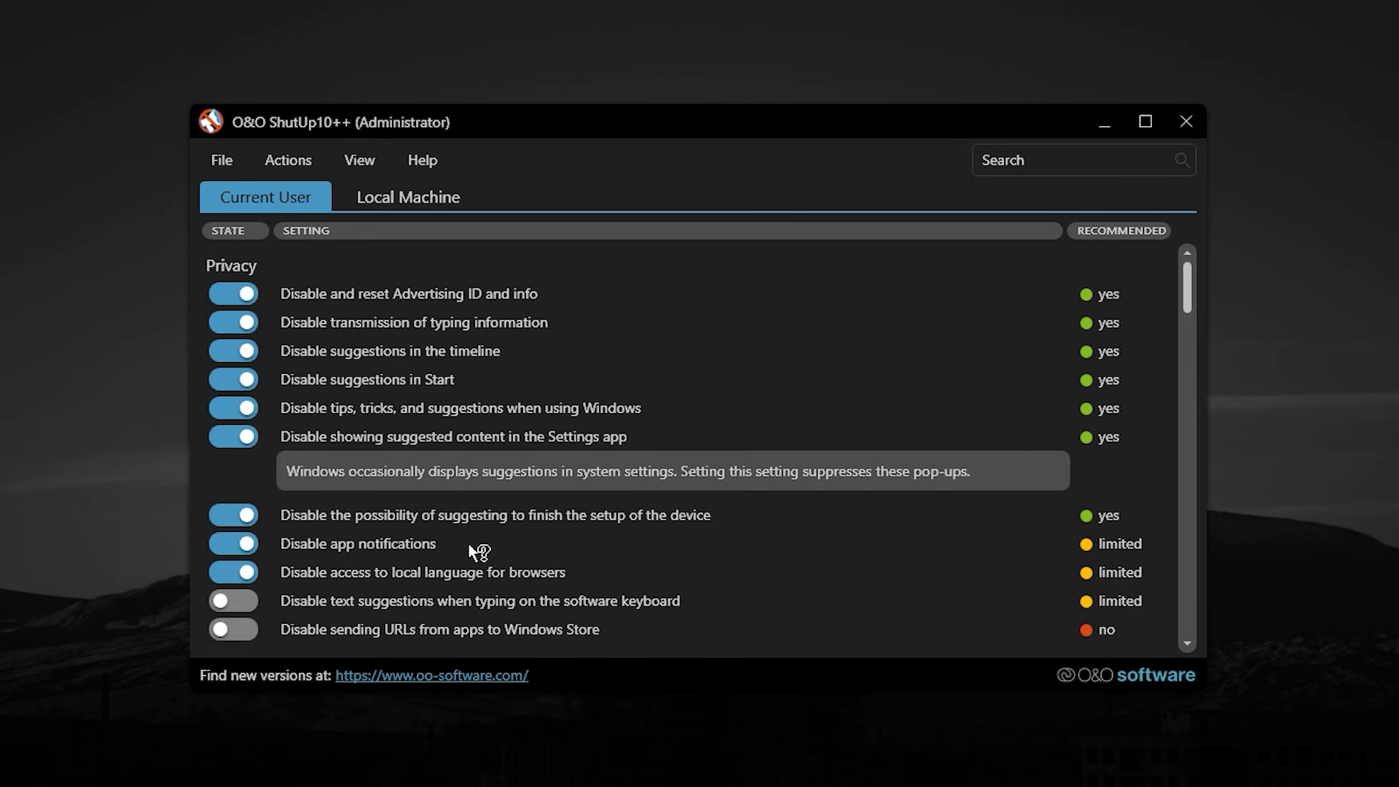
click(455, 515)
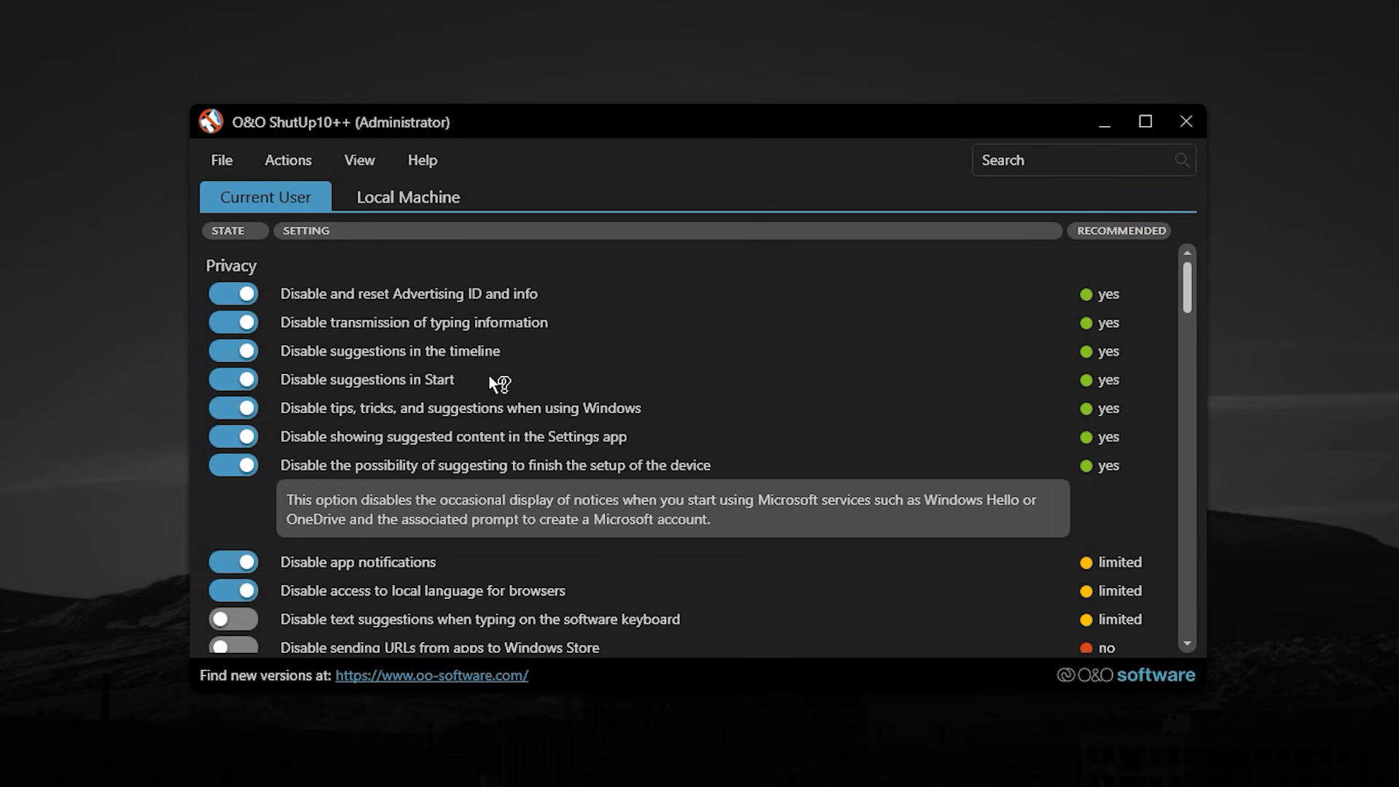
- Switch to Local Machine and back to Current User, then scroll down the per-user tweaks
click(391, 203)
click(271, 193)
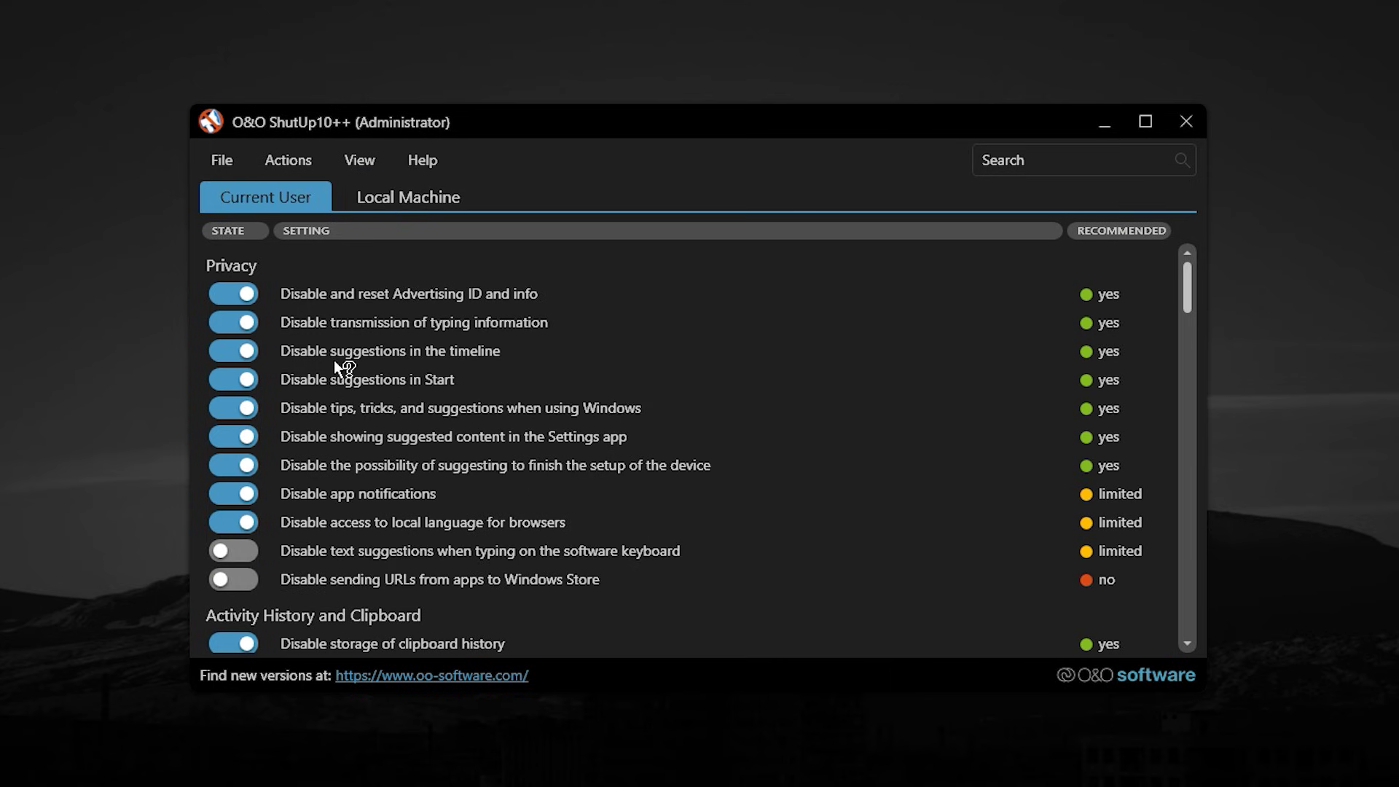
scroll(321, 339, down, 2)
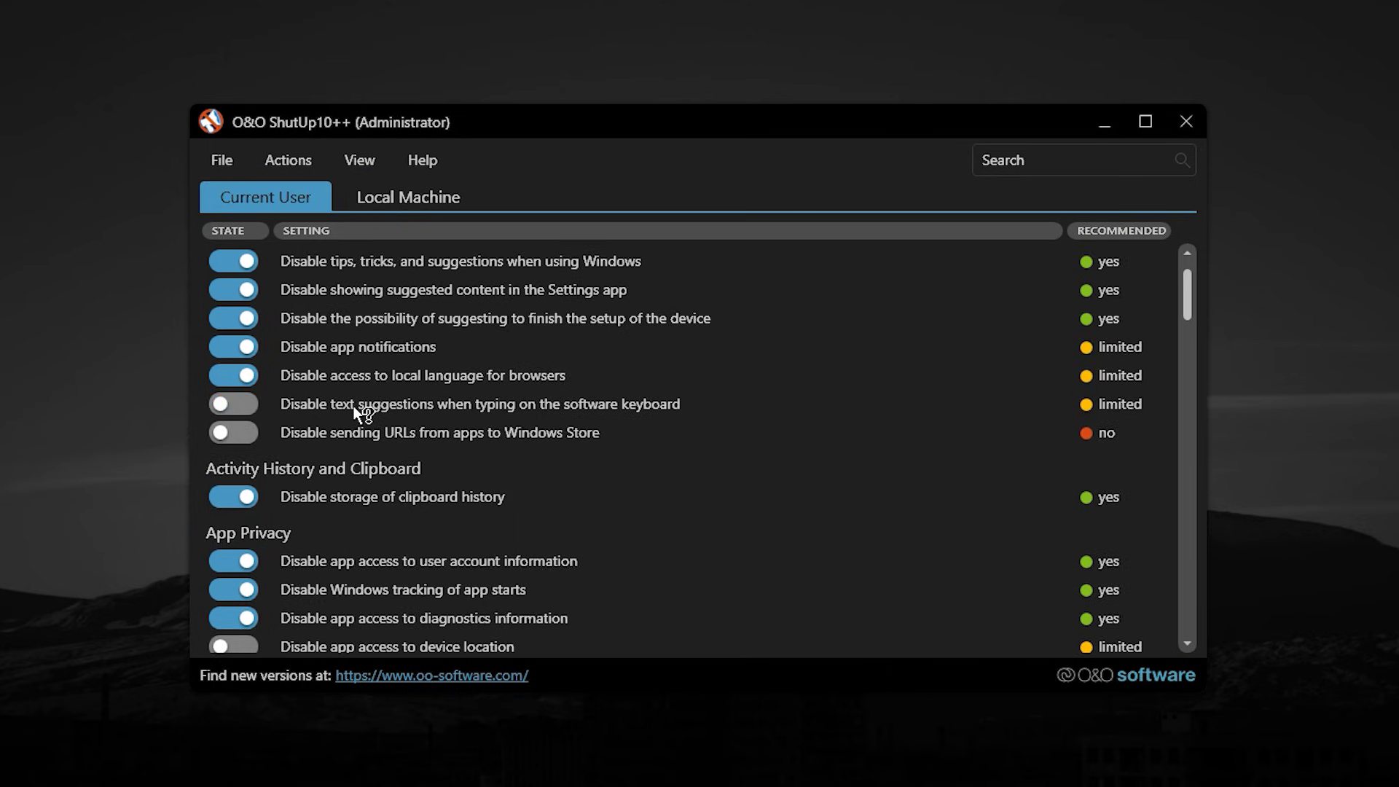
scroll(355, 413, down, 3)
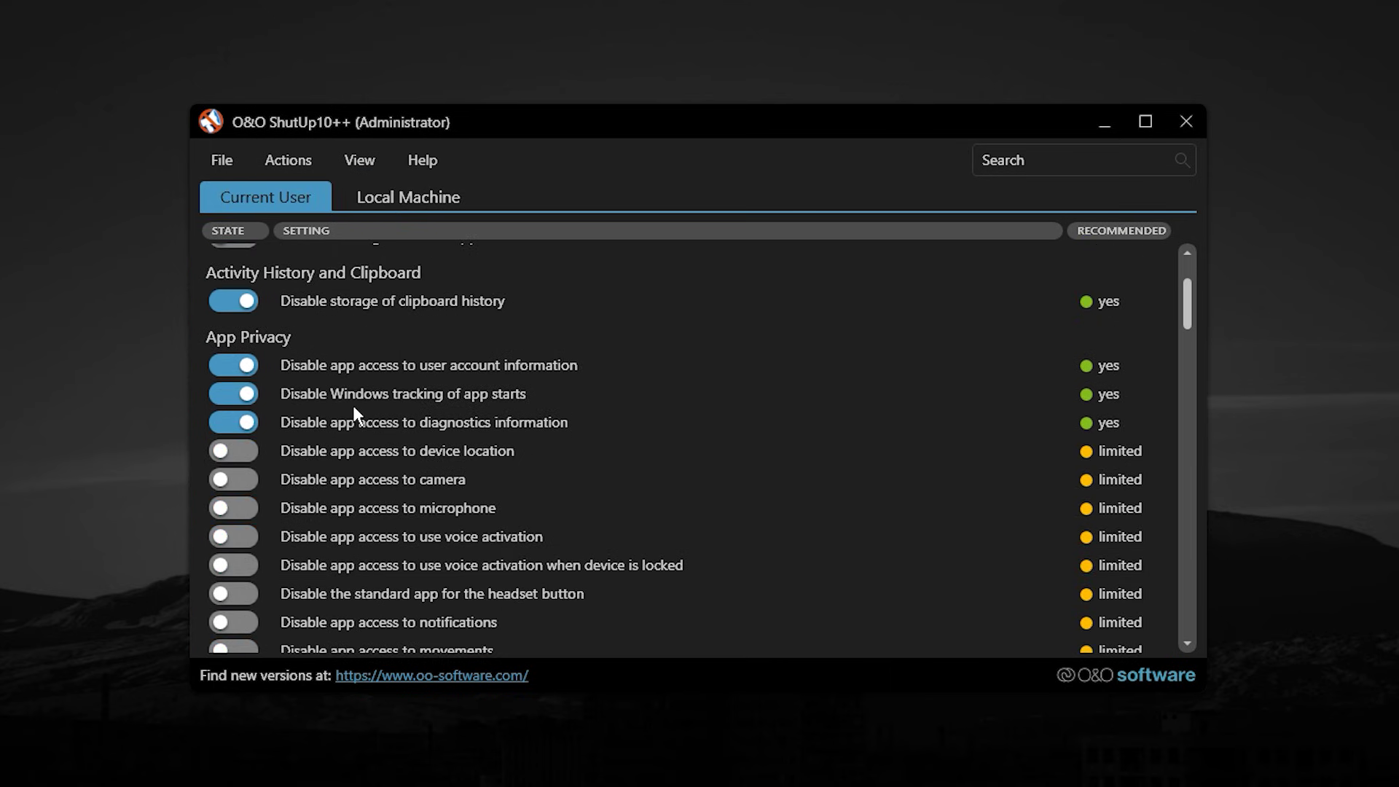
scroll(355, 413, down, 10)
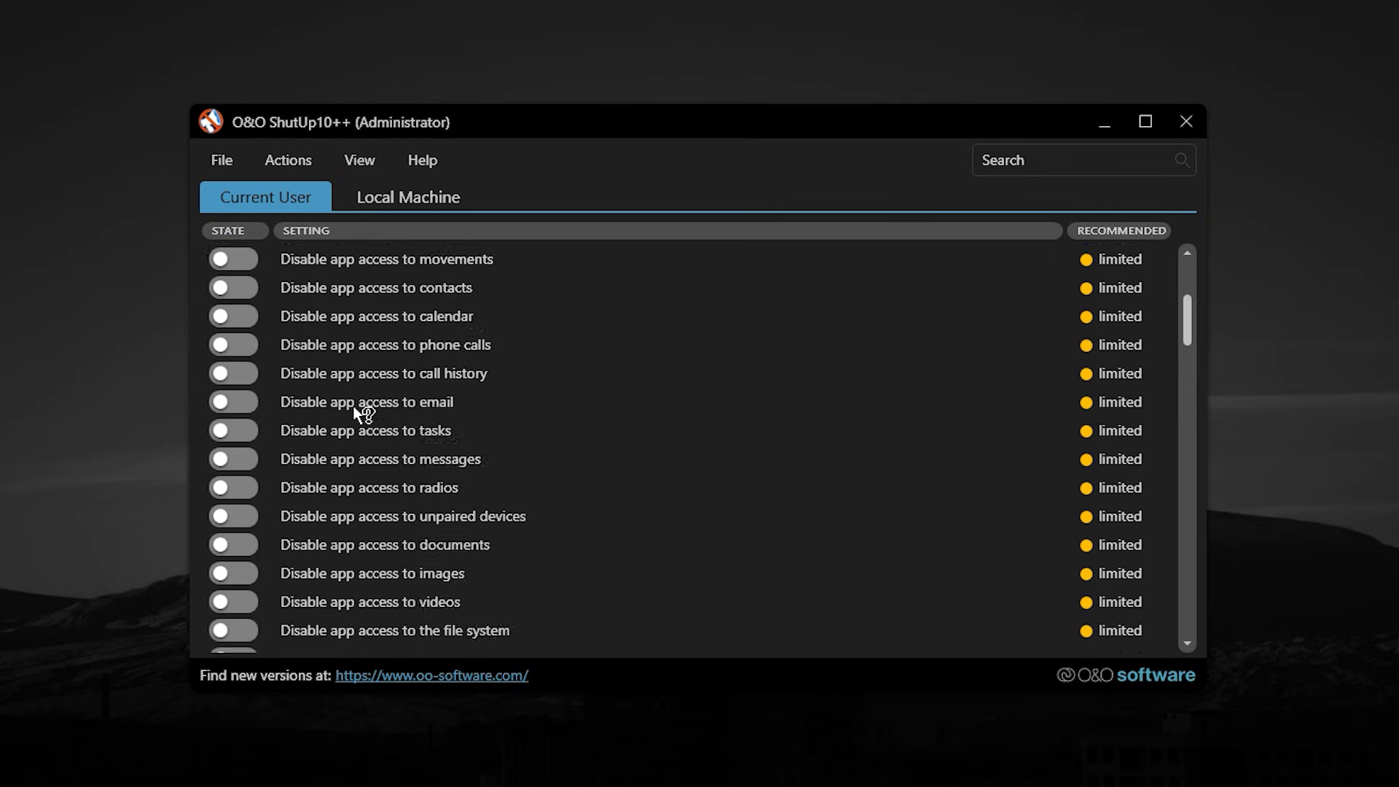
scroll(355, 413, down, 6)
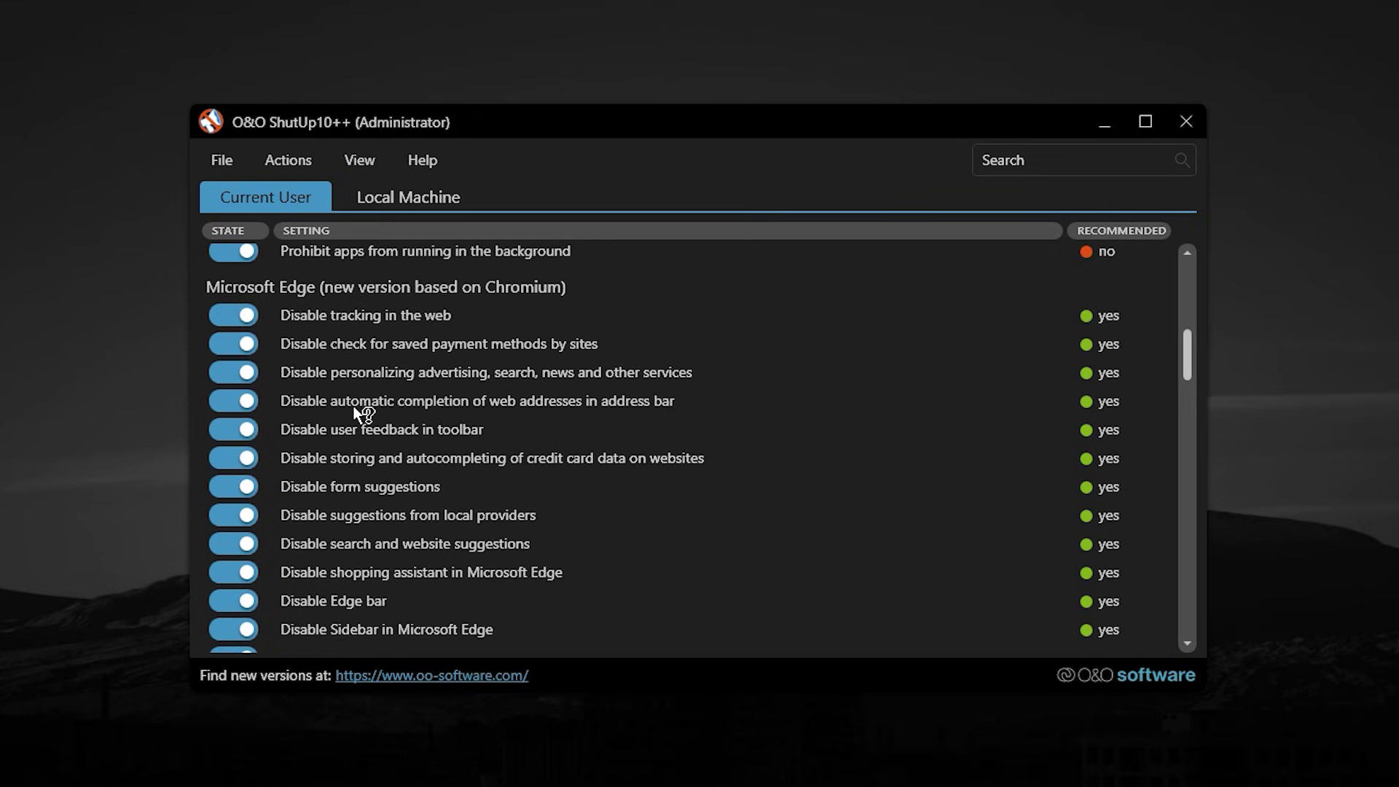
- Scroll further through the Microsoft Edge settings, then back up slightly
scroll(357, 410, down, 5)
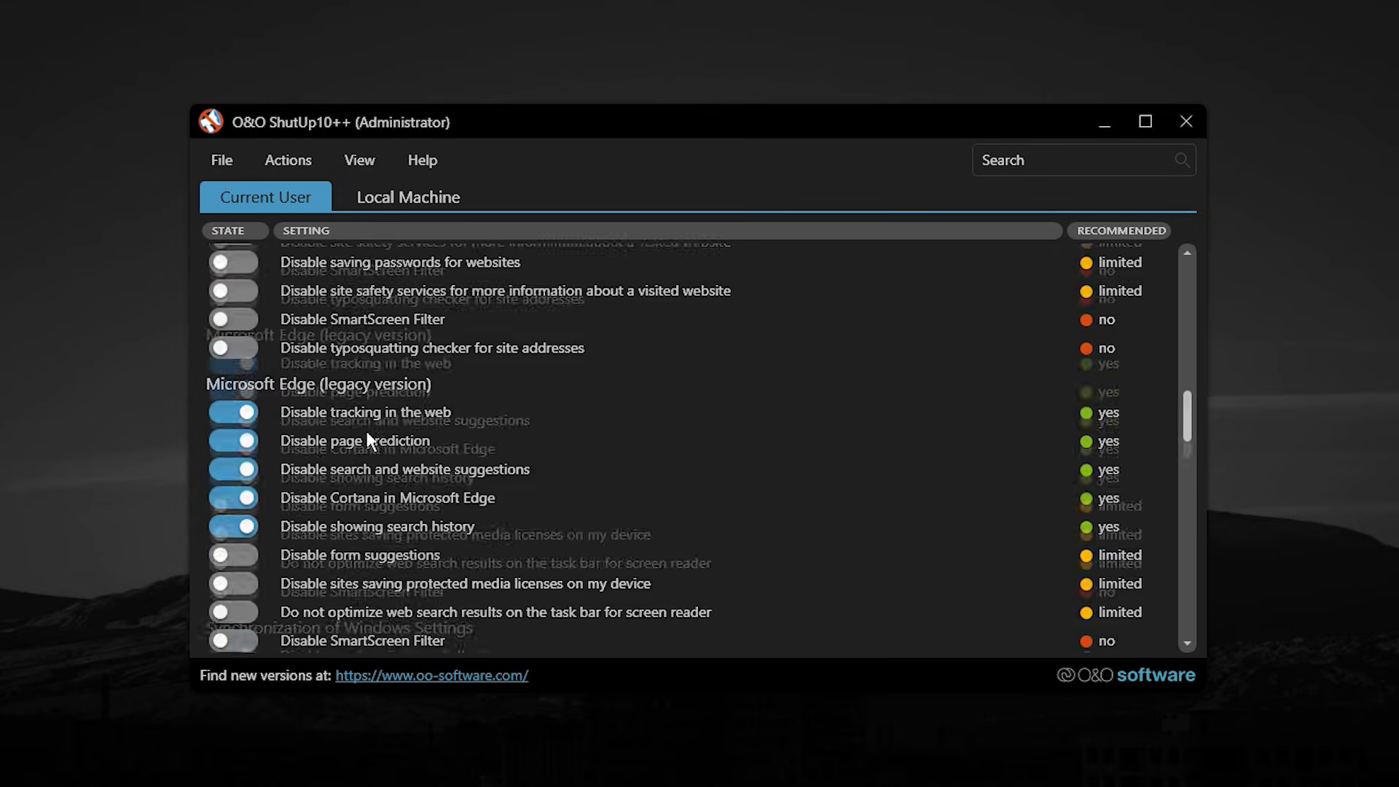
scroll(367, 432, down, 5)
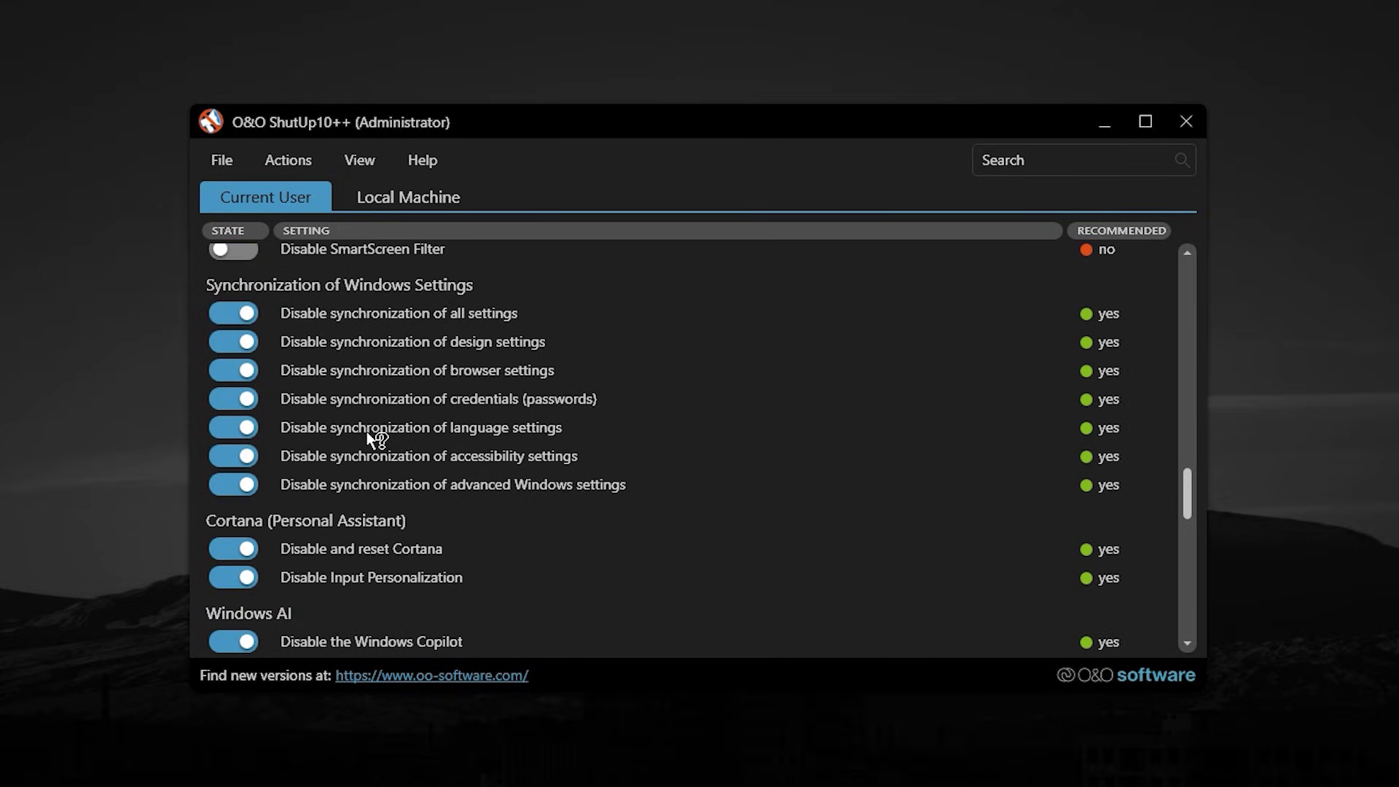
scroll(368, 435, down, 3)
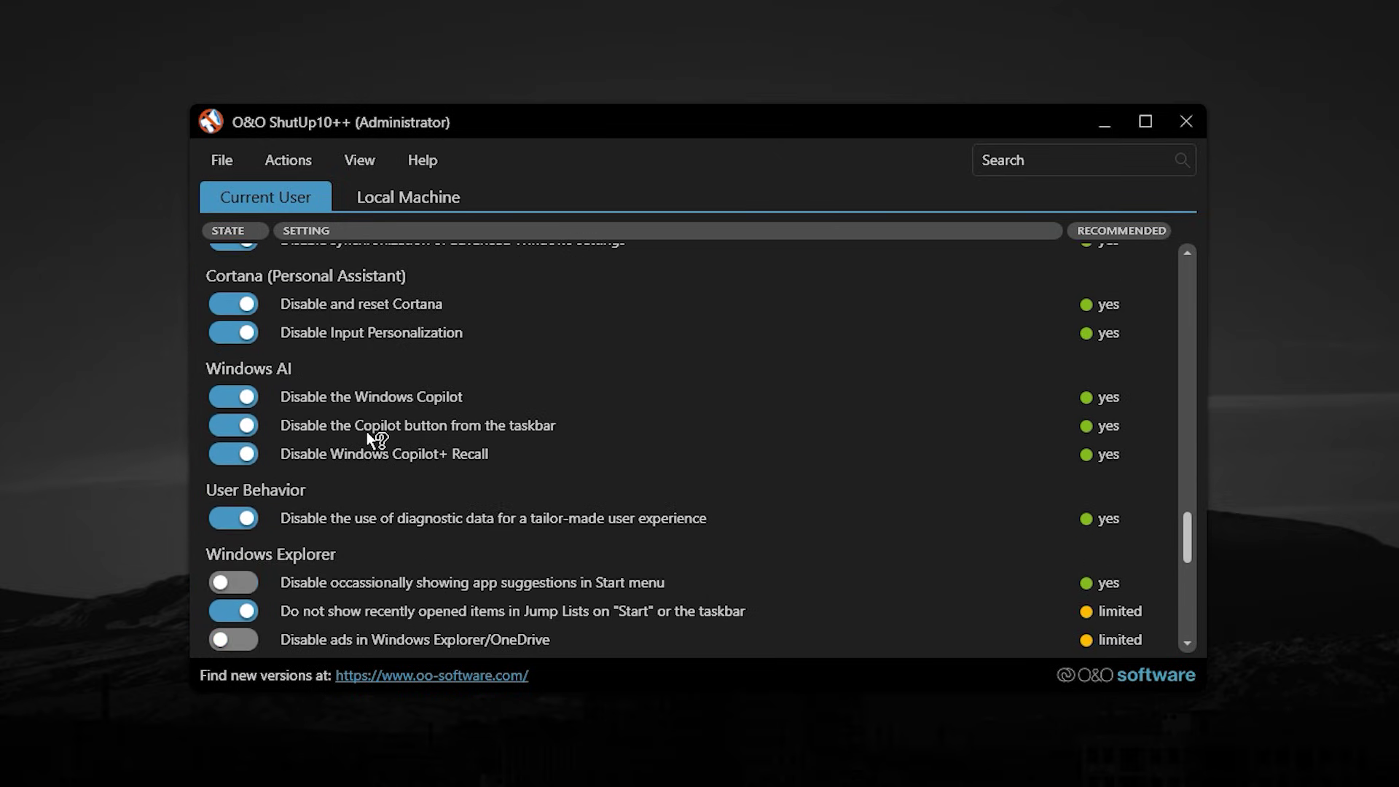
scroll(368, 433, down, 2)
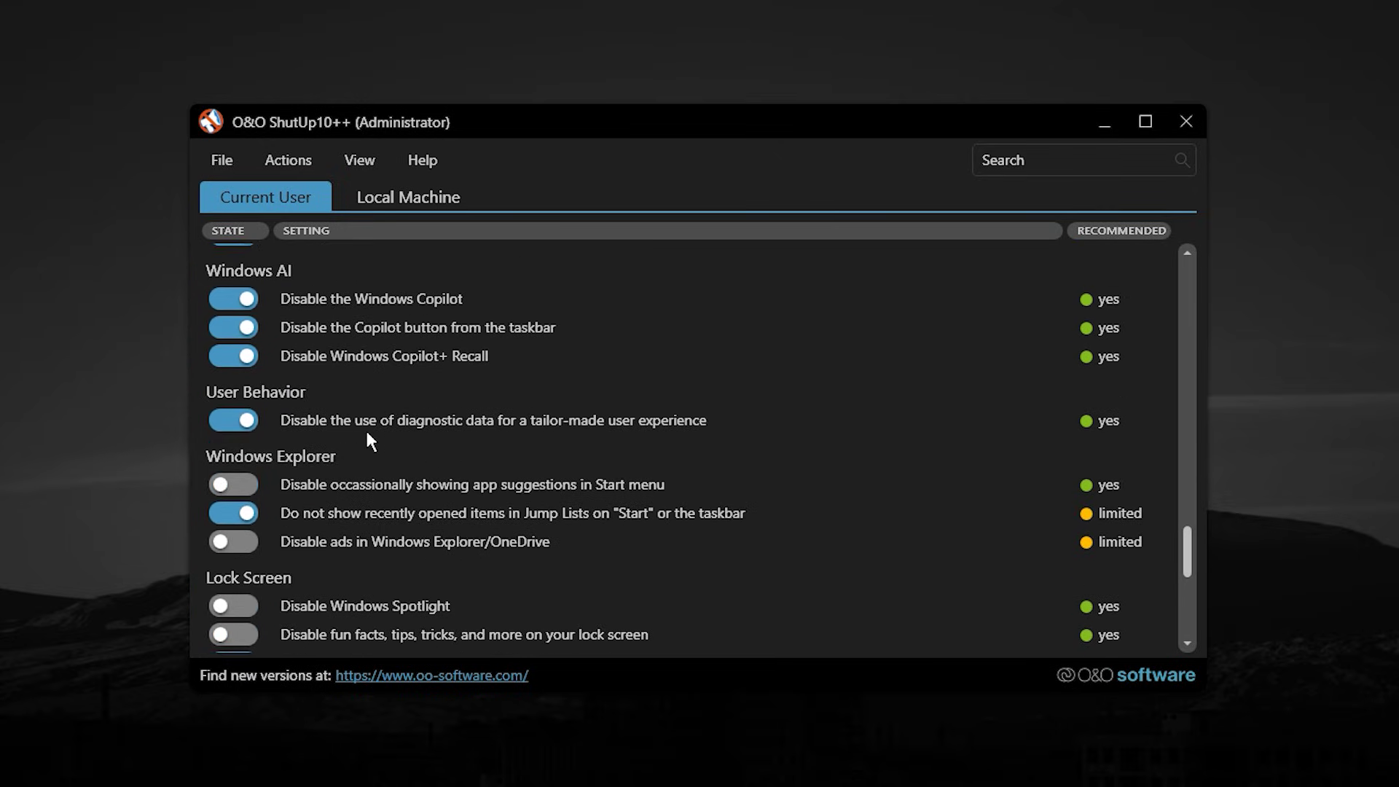
scroll(366, 431, down, 1)
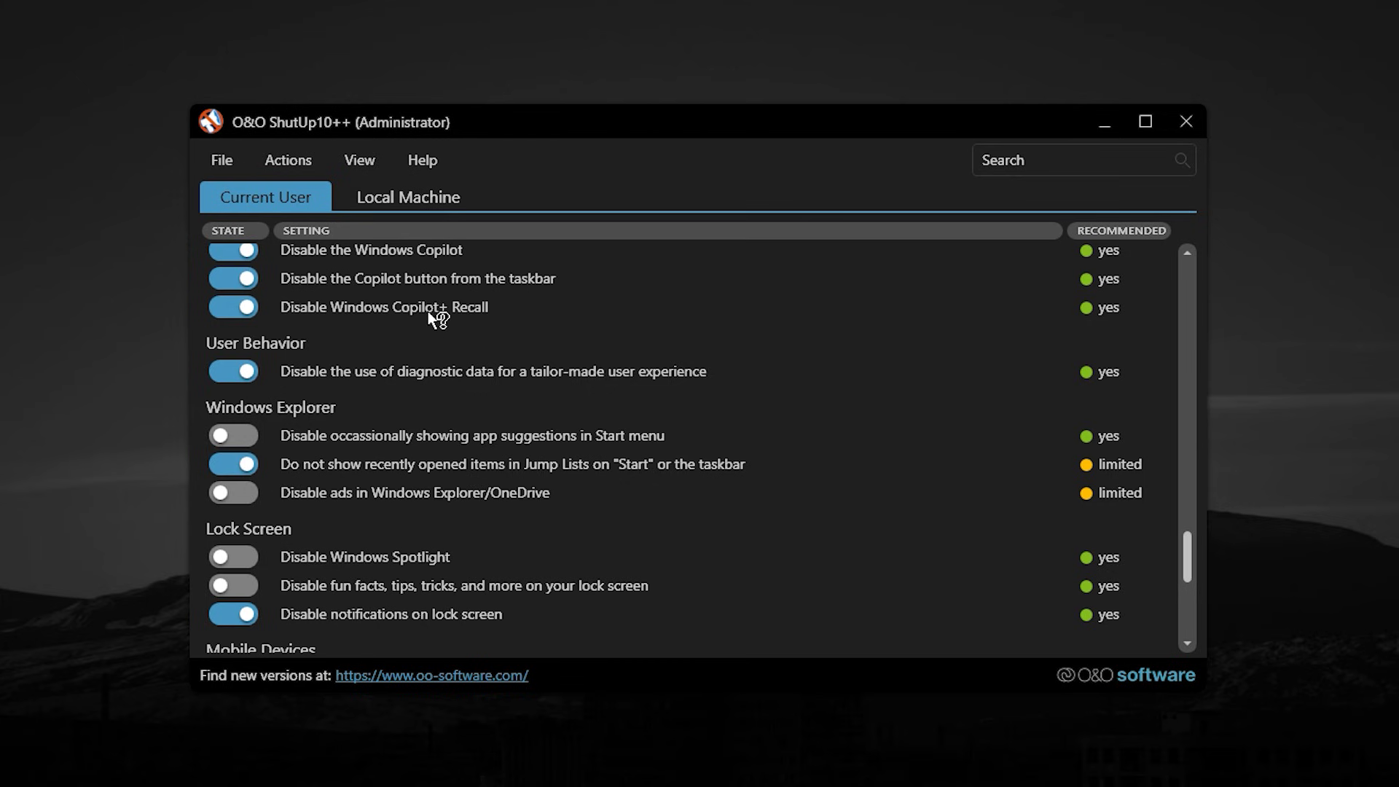
scroll(430, 311, up, 10)
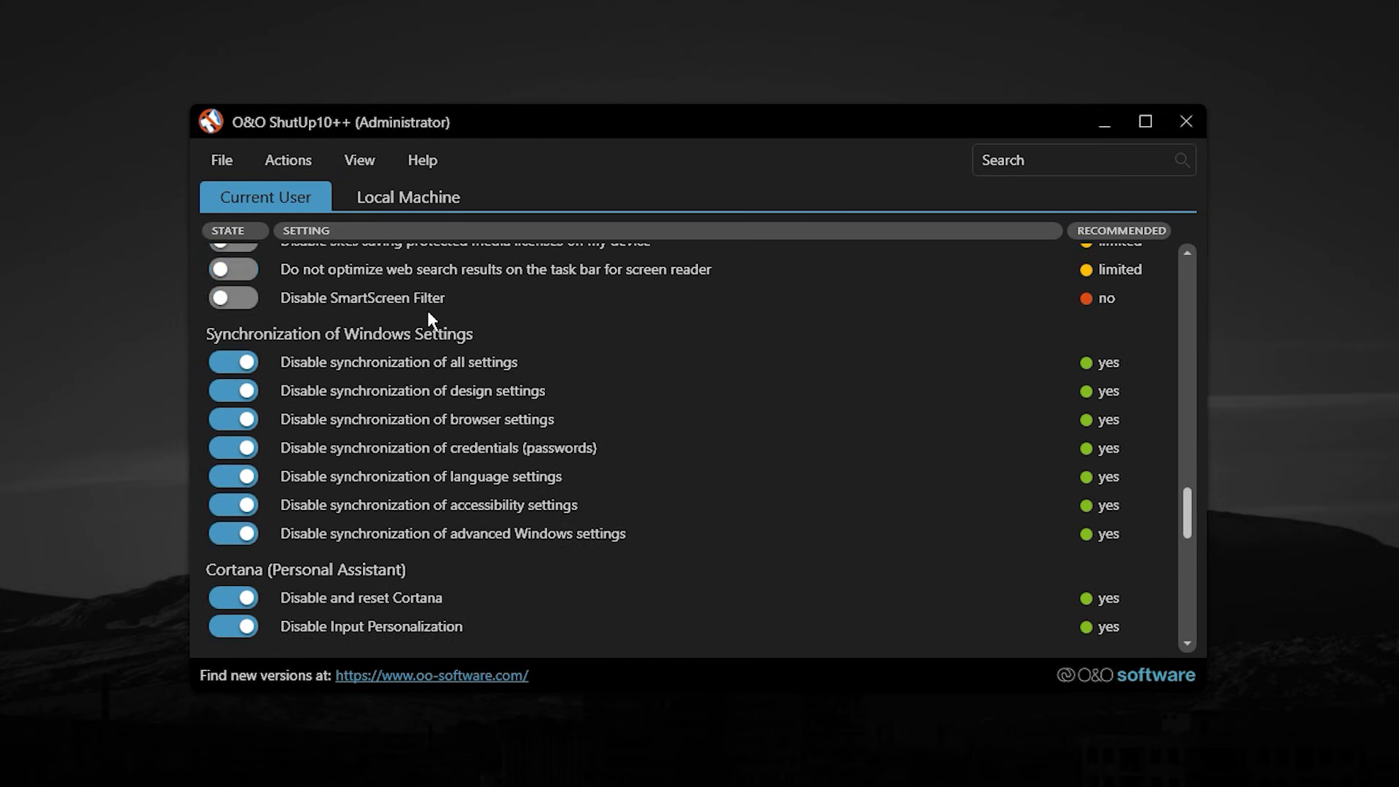
scroll(427, 310, up, 13)
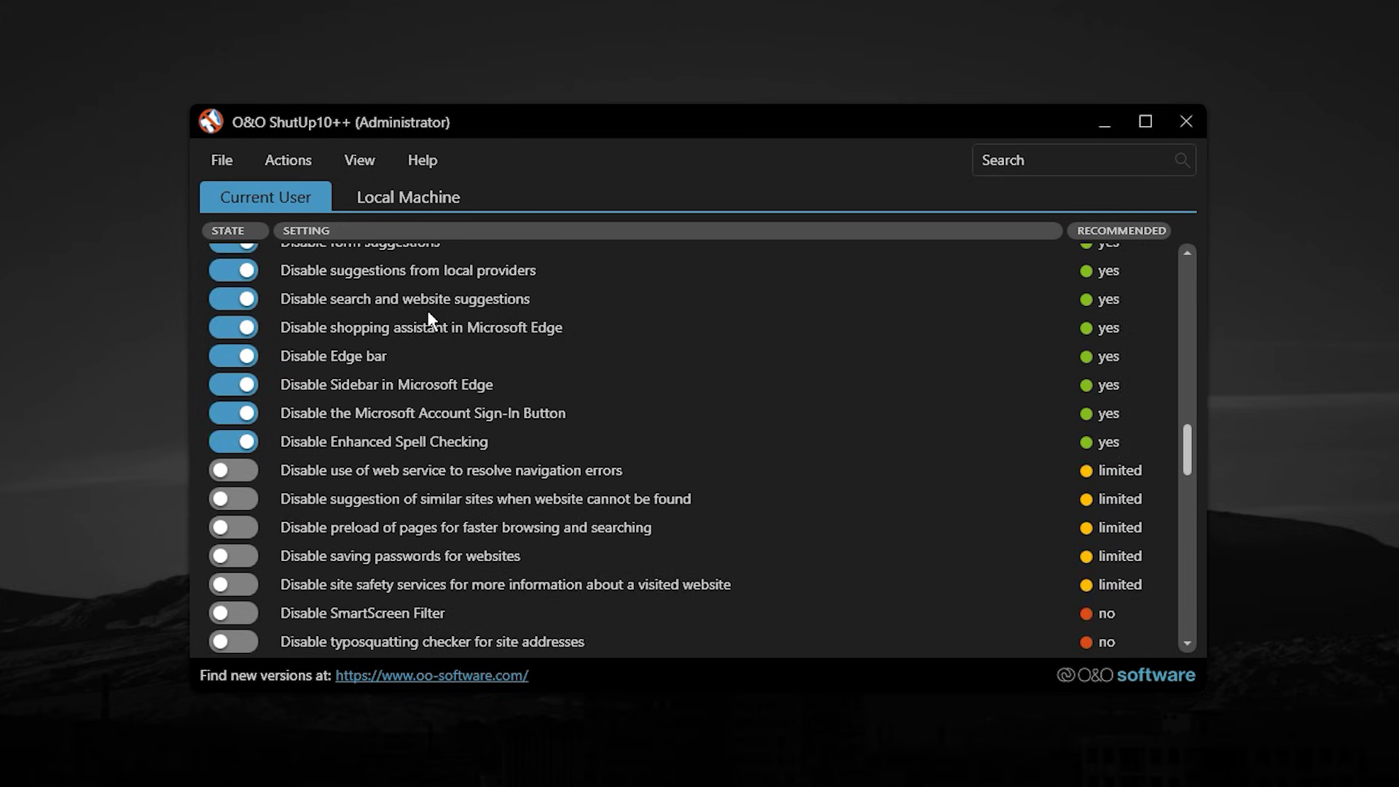
- Switch to the Local Machine tab and scroll its machine-wide tweaks down, then back to the top
click(437, 199)
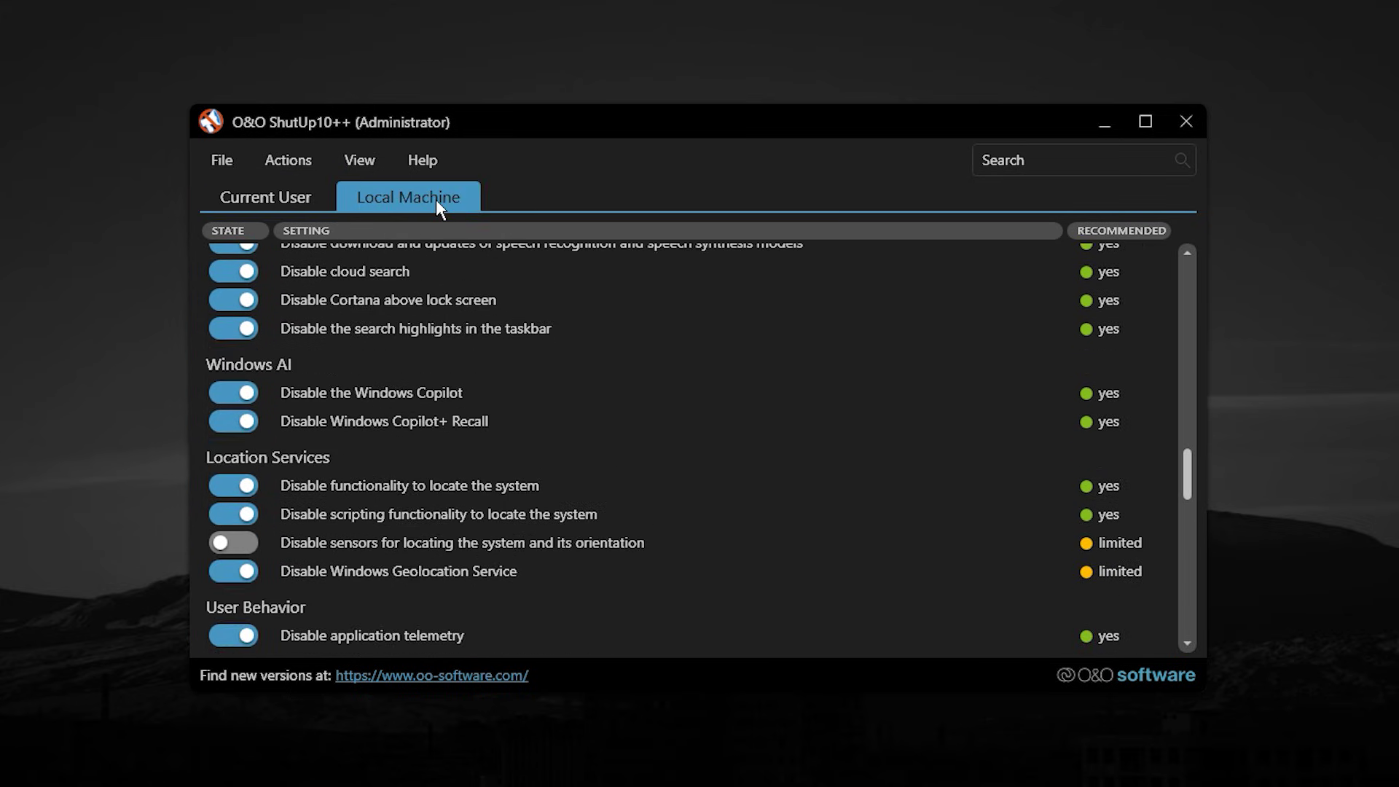
scroll(470, 380, down, 1)
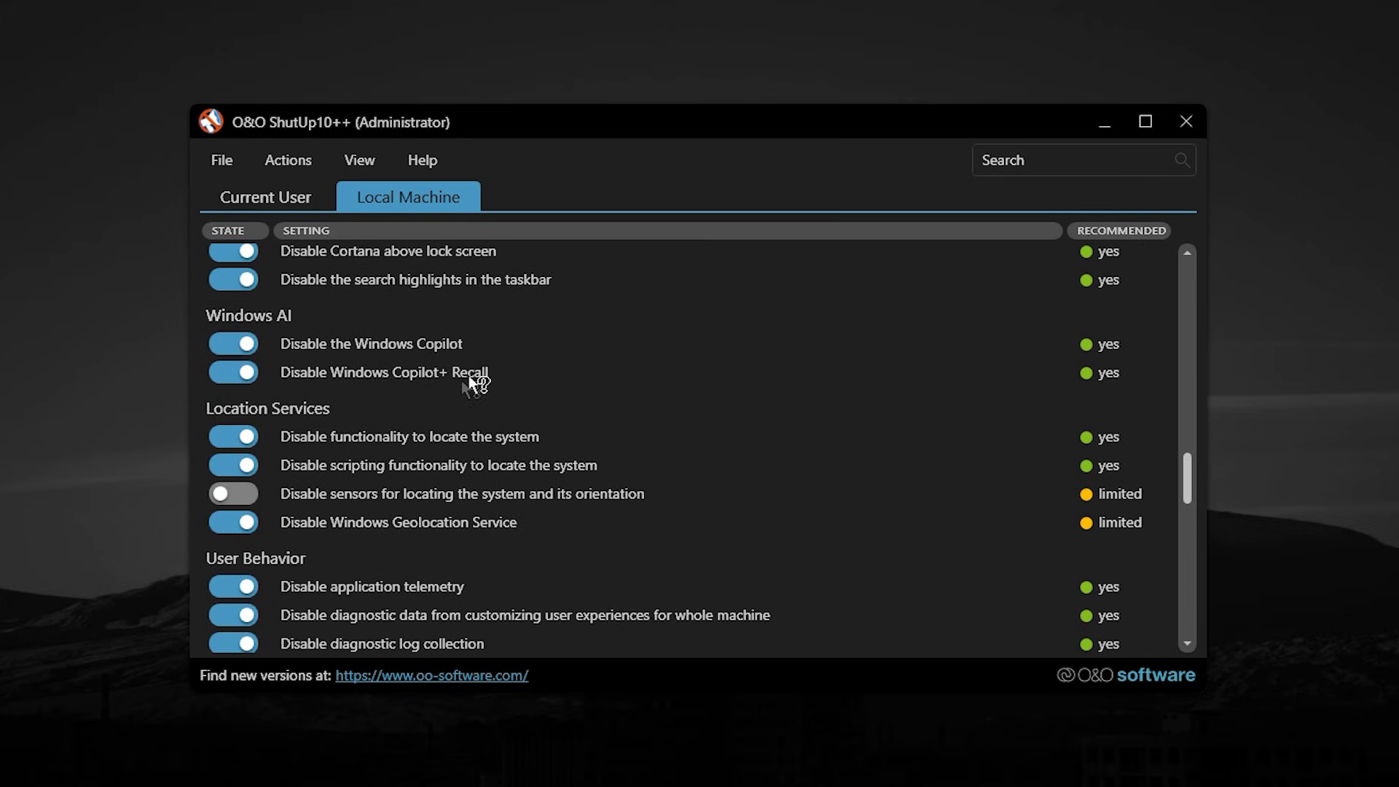
scroll(458, 450, down, 1)
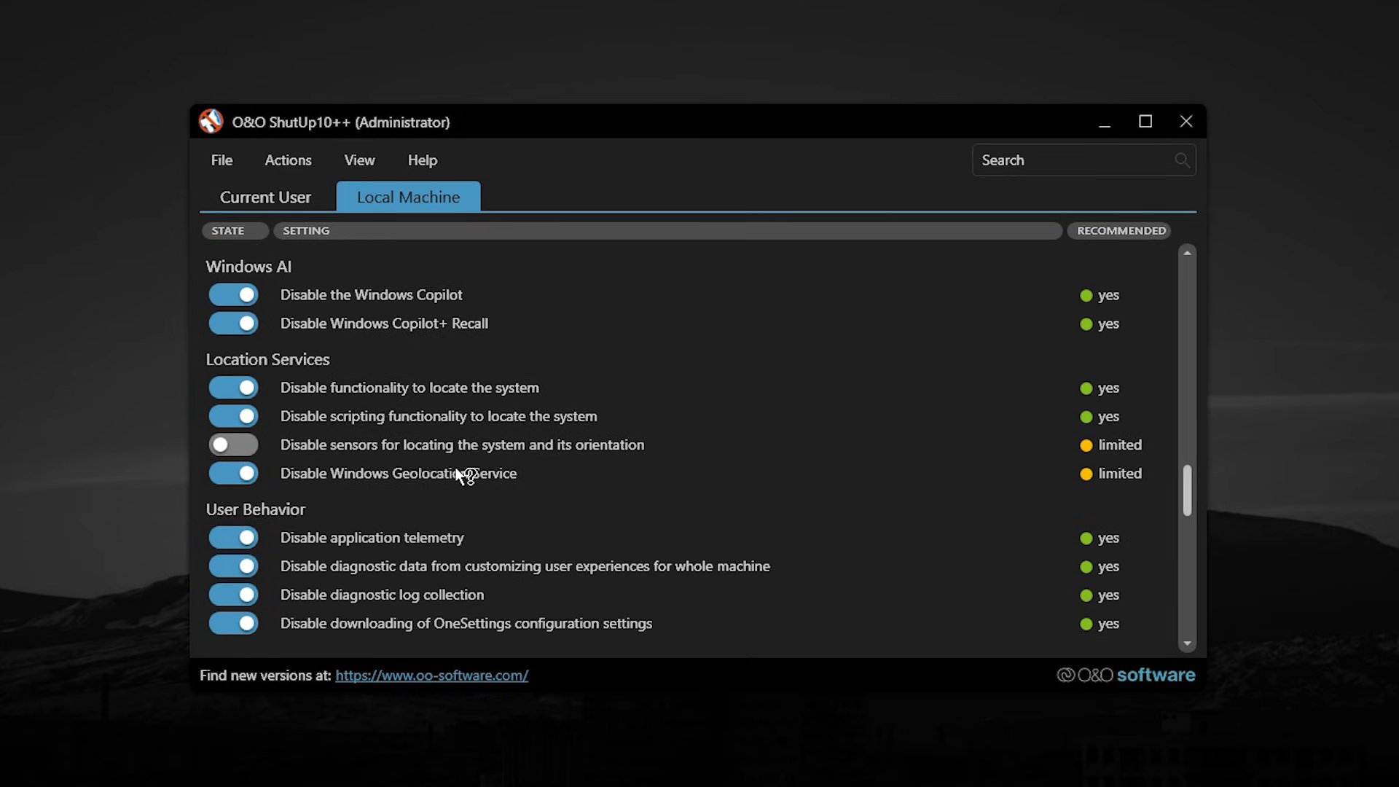
scroll(458, 473, up, 2)
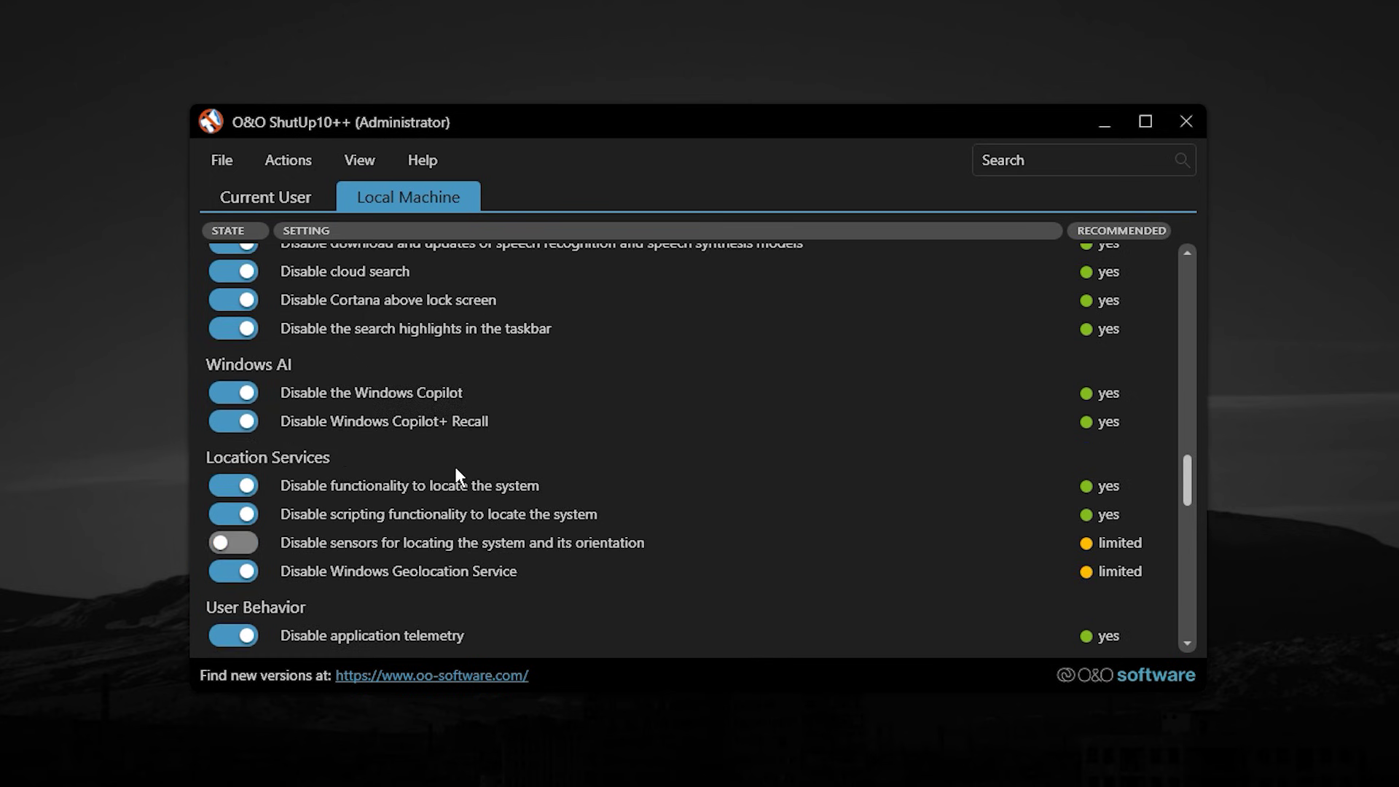
scroll(456, 474, up, 10)
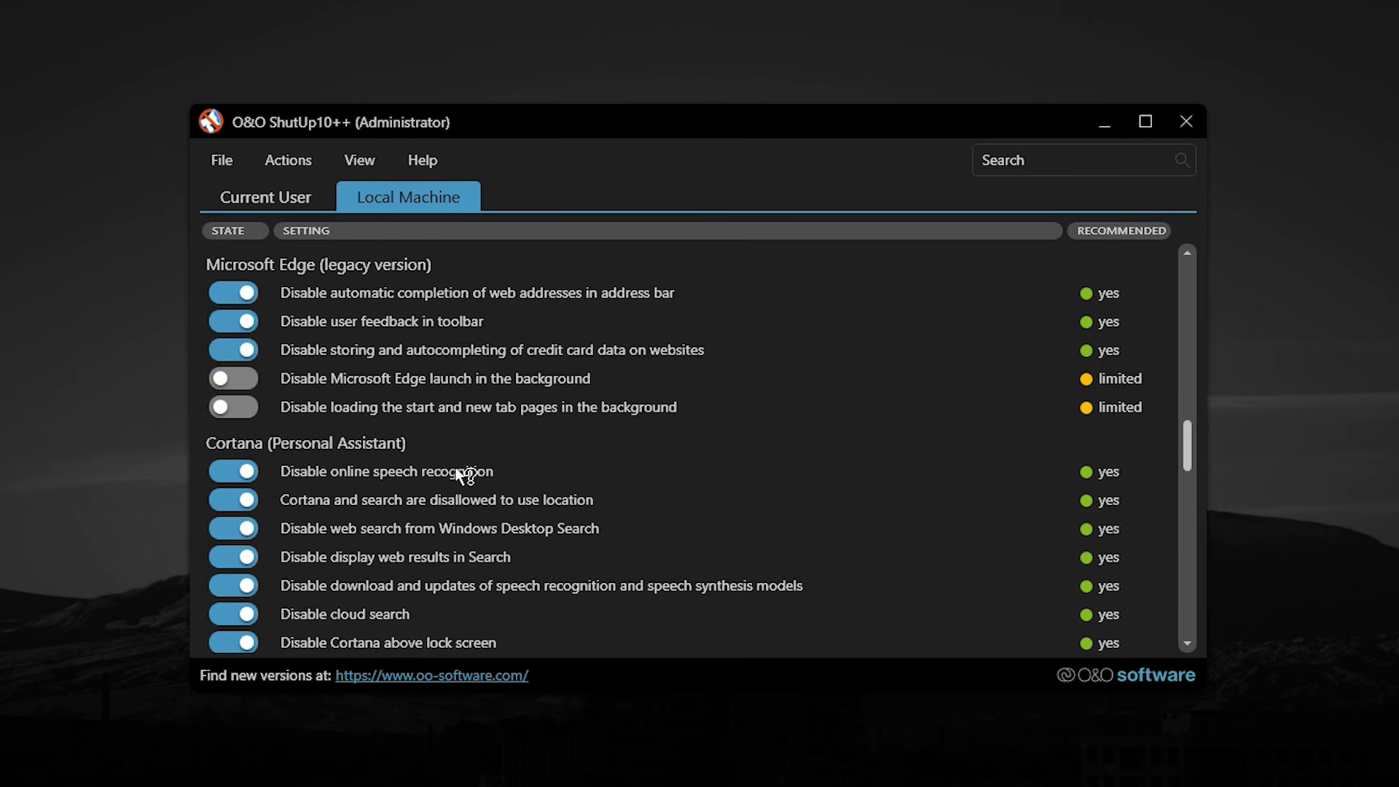
scroll(457, 474, up, 10)
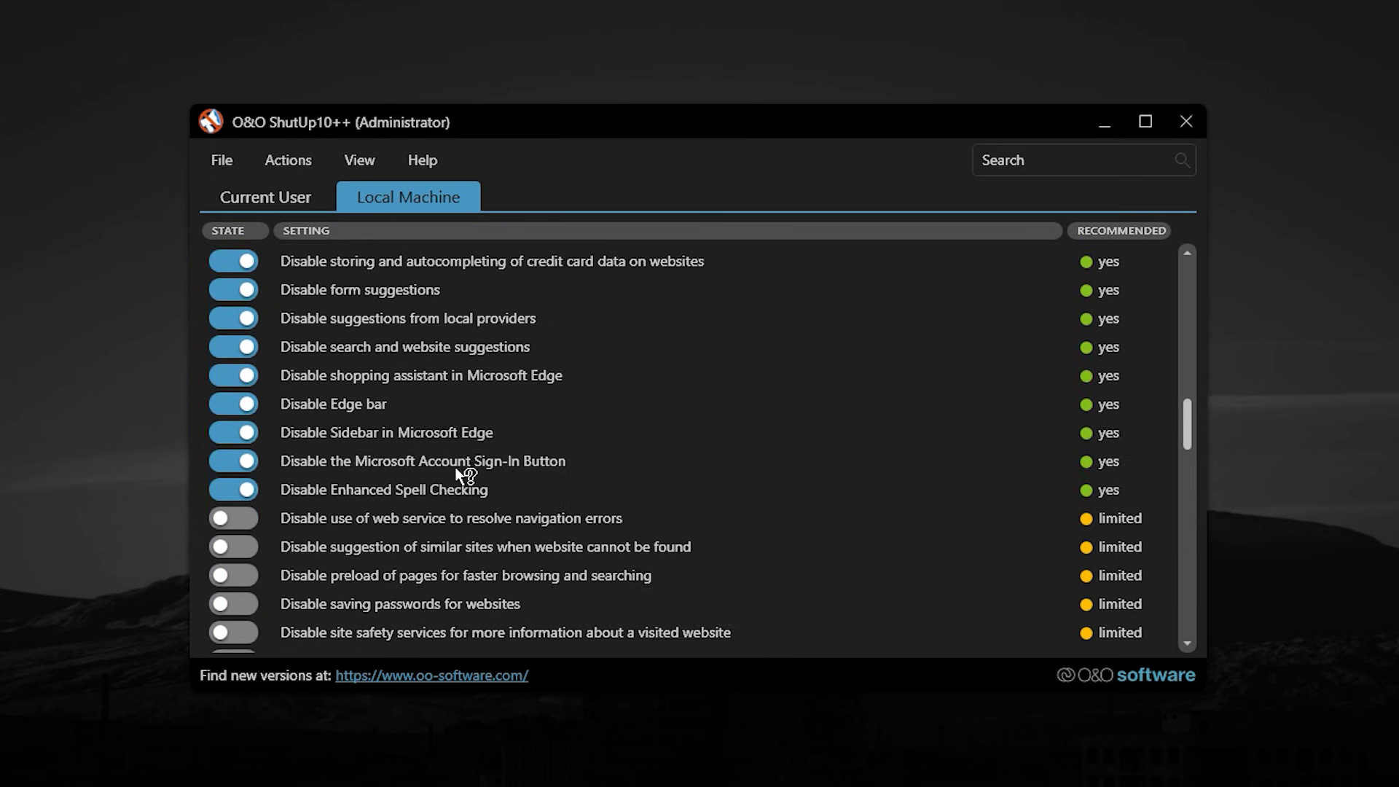
scroll(457, 473, up, 10)
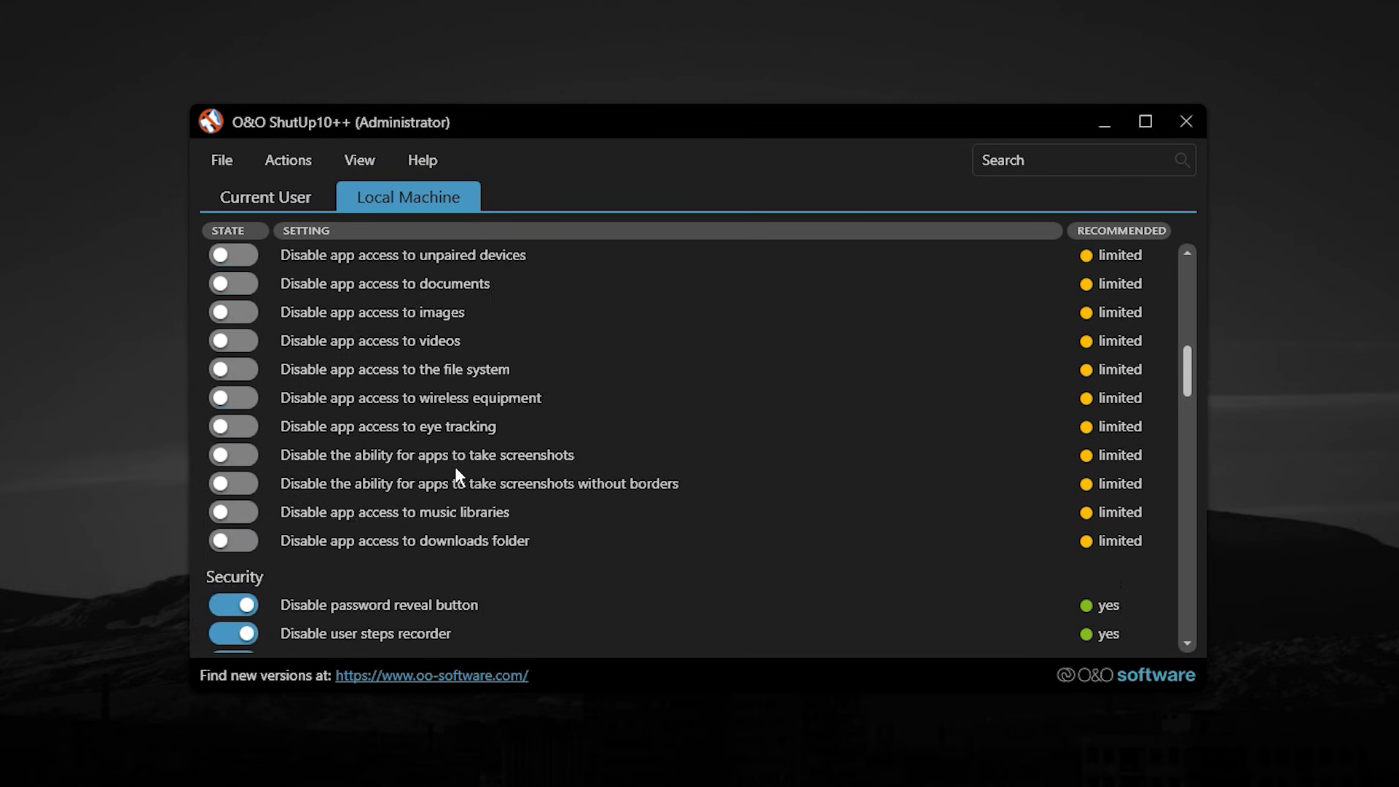
scroll(459, 475, up, 10)
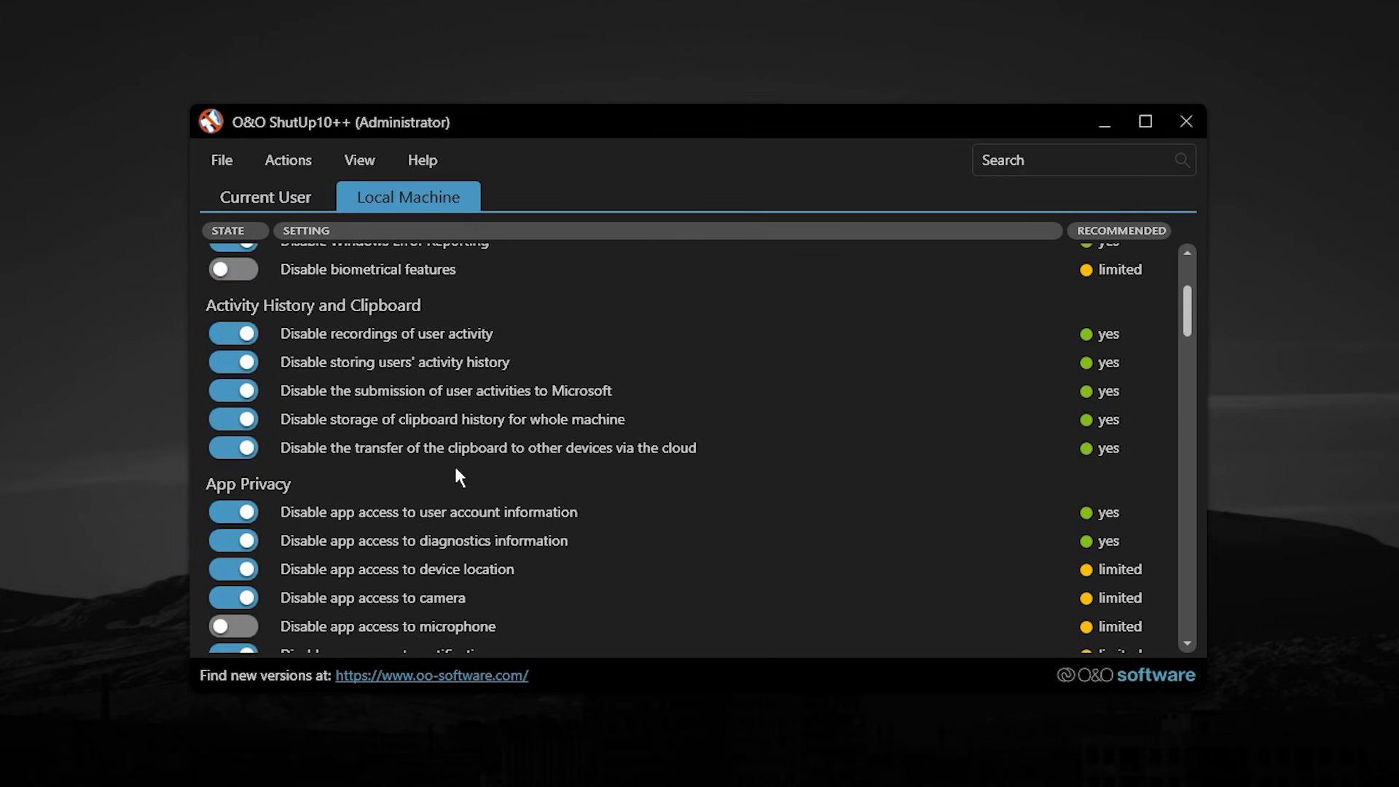
scroll(459, 475, up, 2)
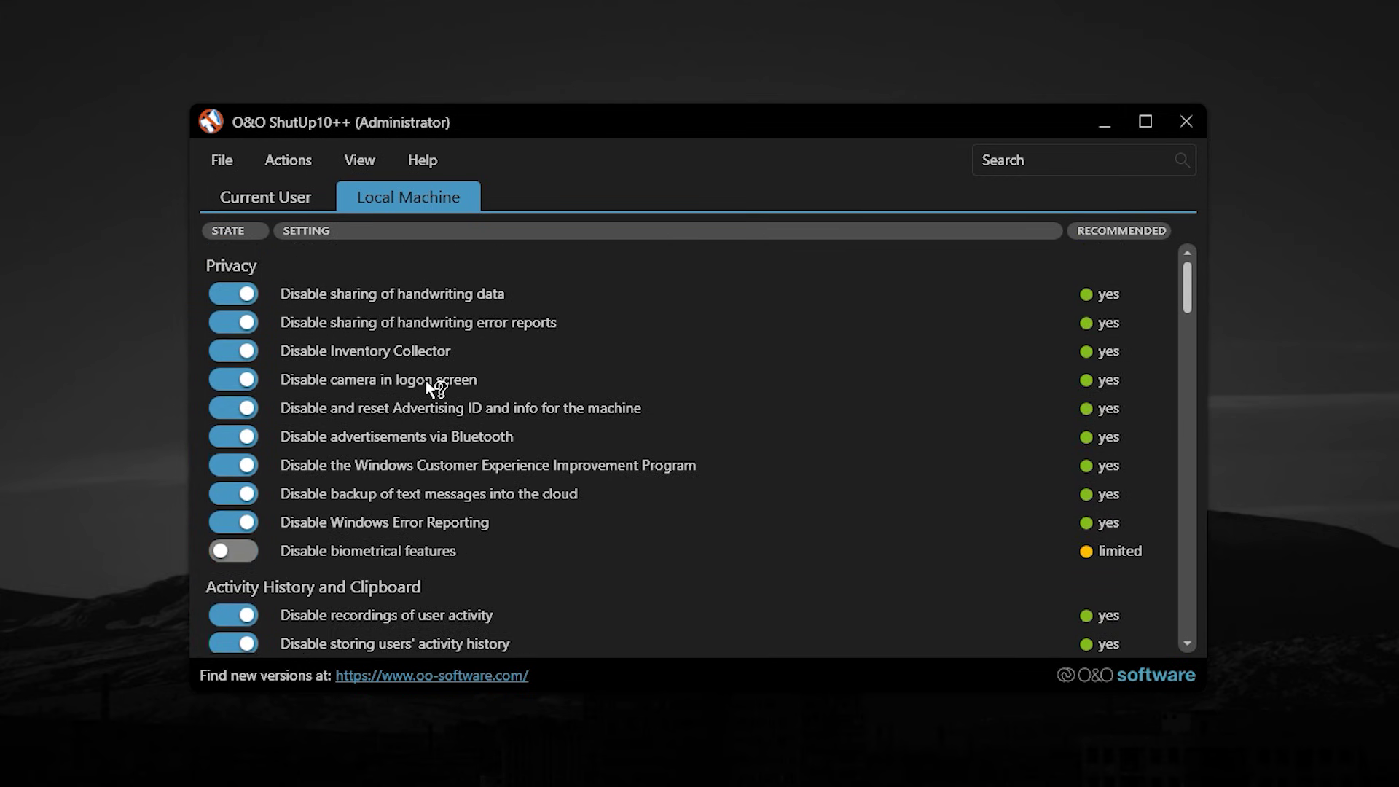
click(284, 195)
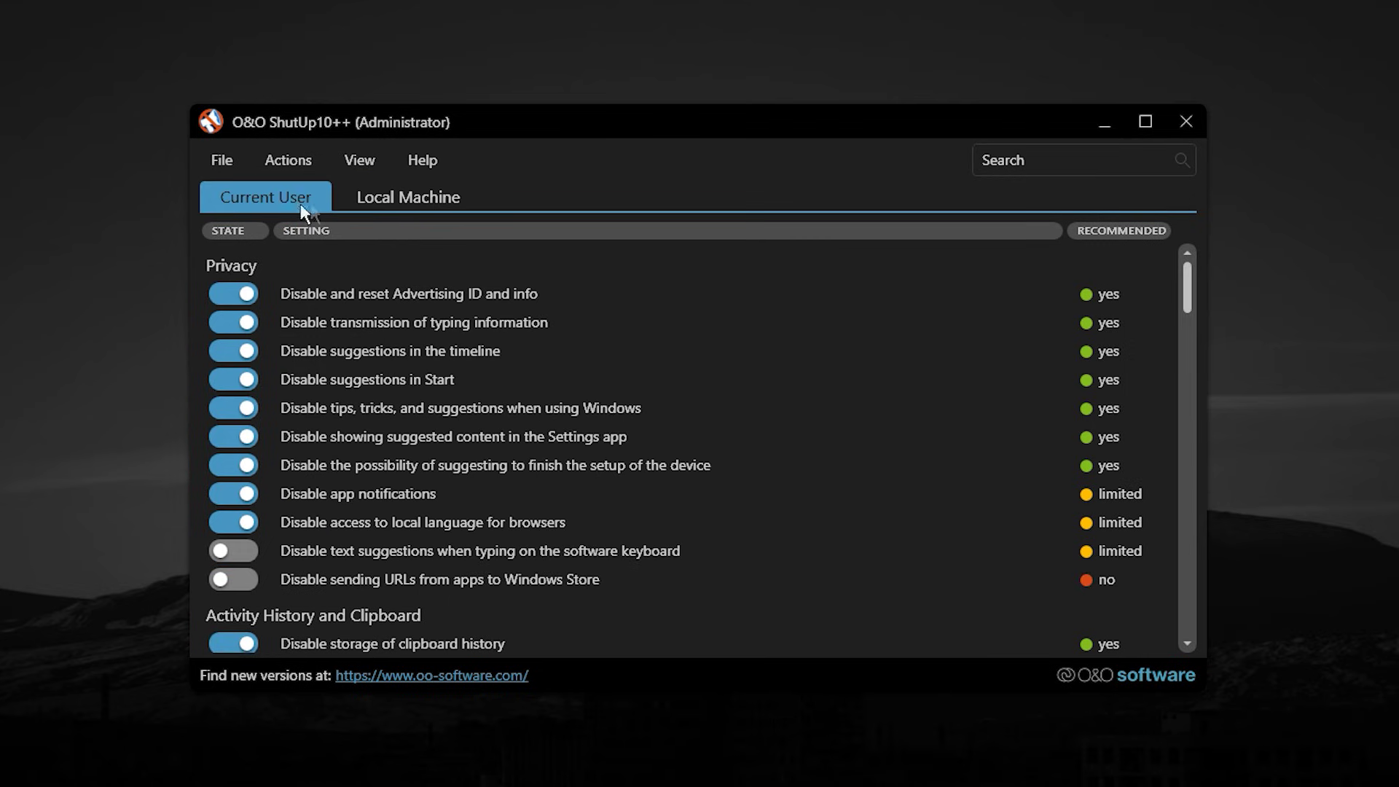
click(300, 166)
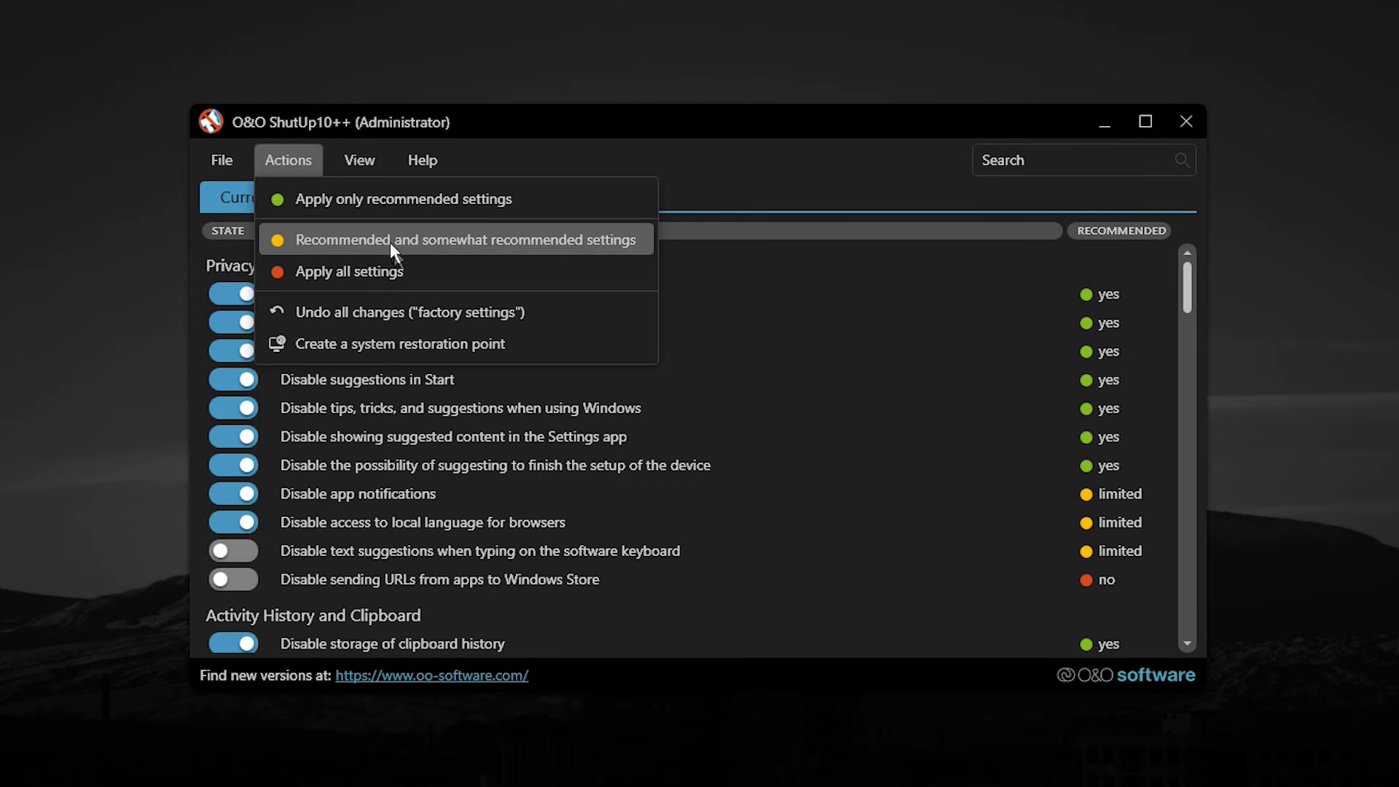
click(694, 187)
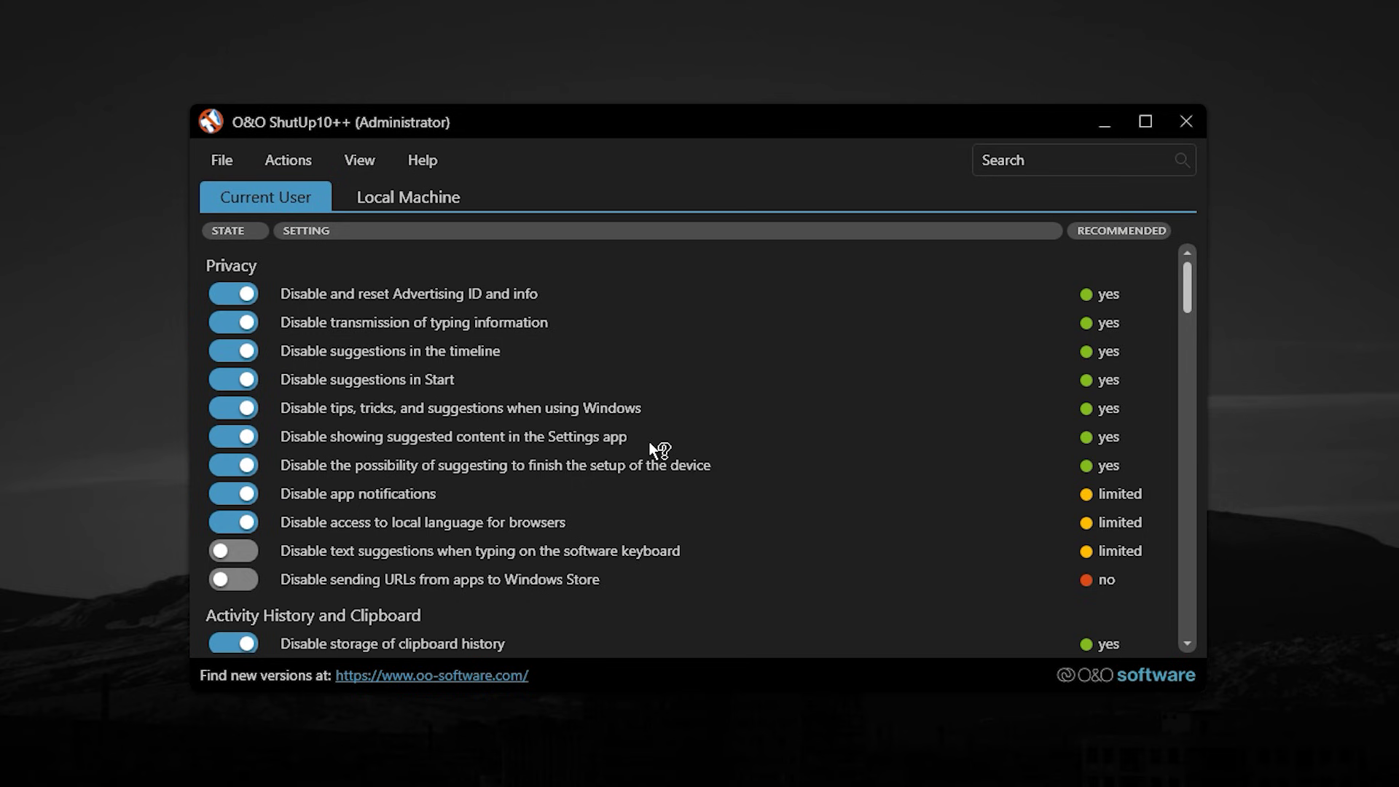
- Scroll down through the remaining Current User tweaks to the end of the list
scroll(650, 445, down, 1)
scroll(650, 444, down, 1)
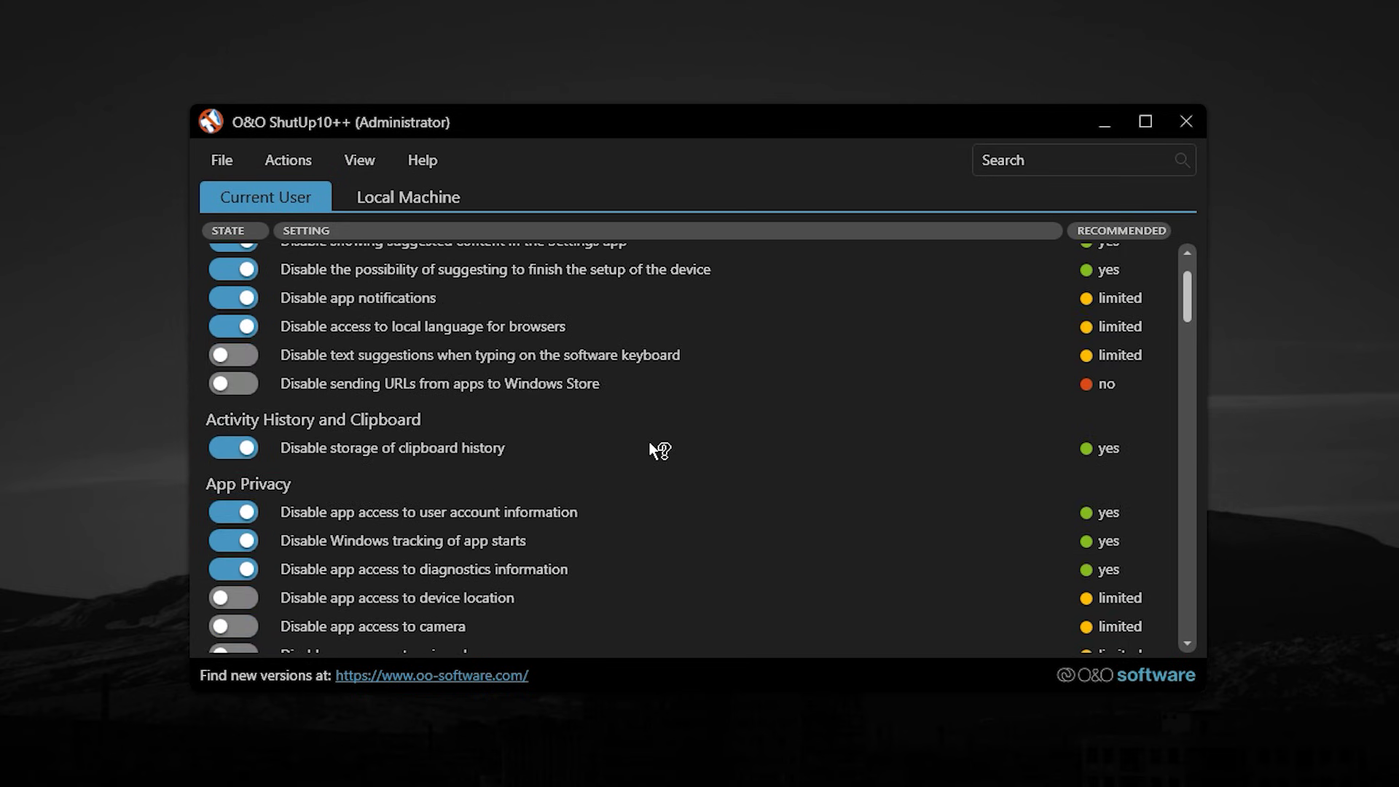
scroll(650, 443, down, 3)
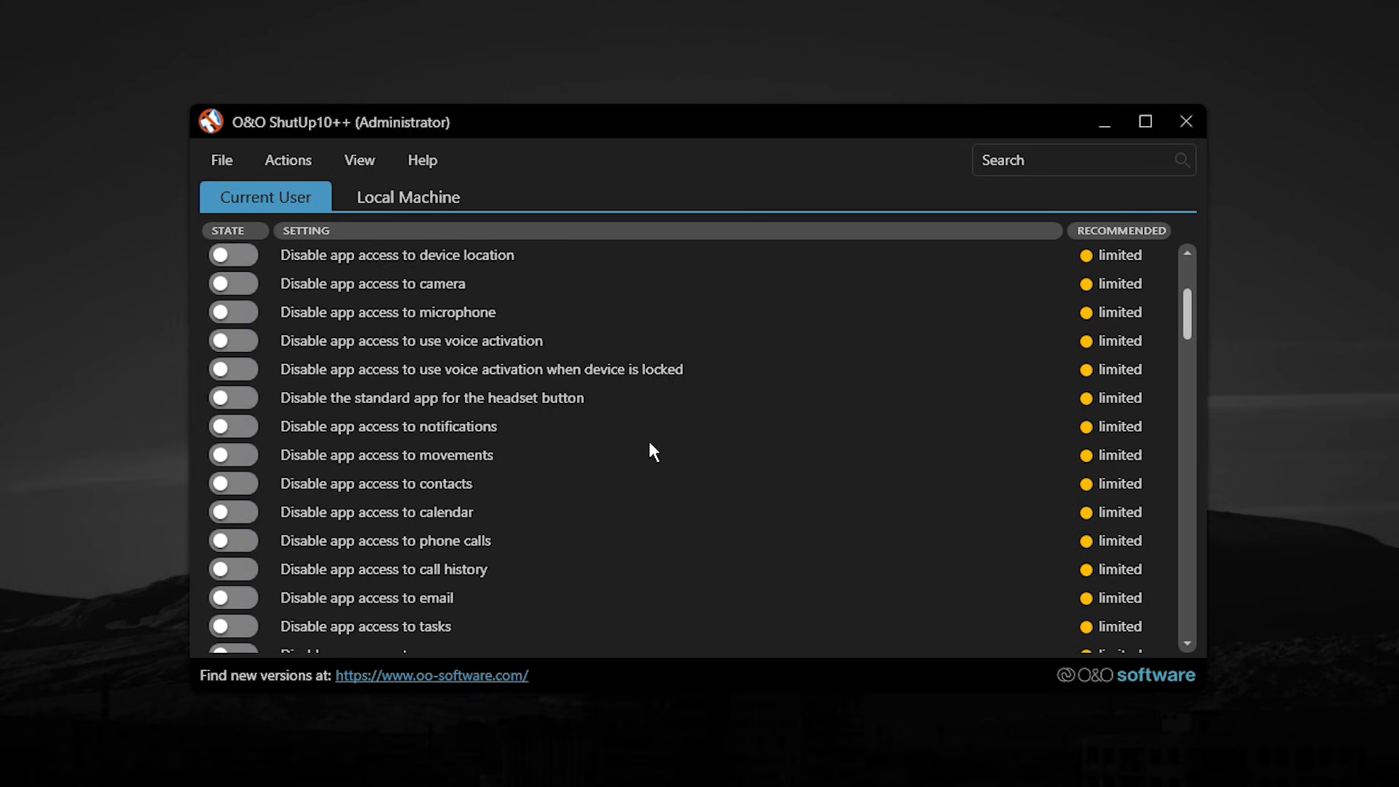
scroll(649, 443, down, 4)
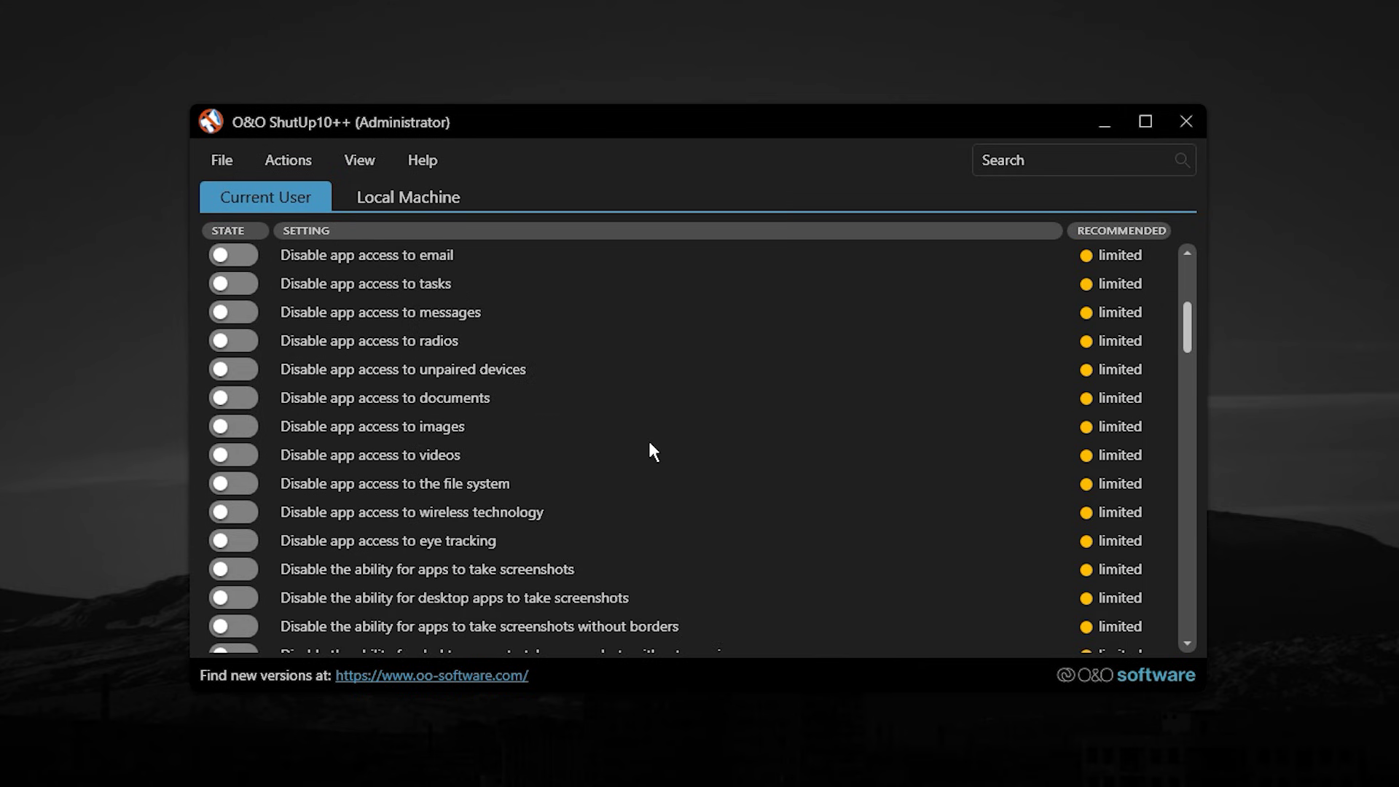
scroll(651, 444, down, 4)
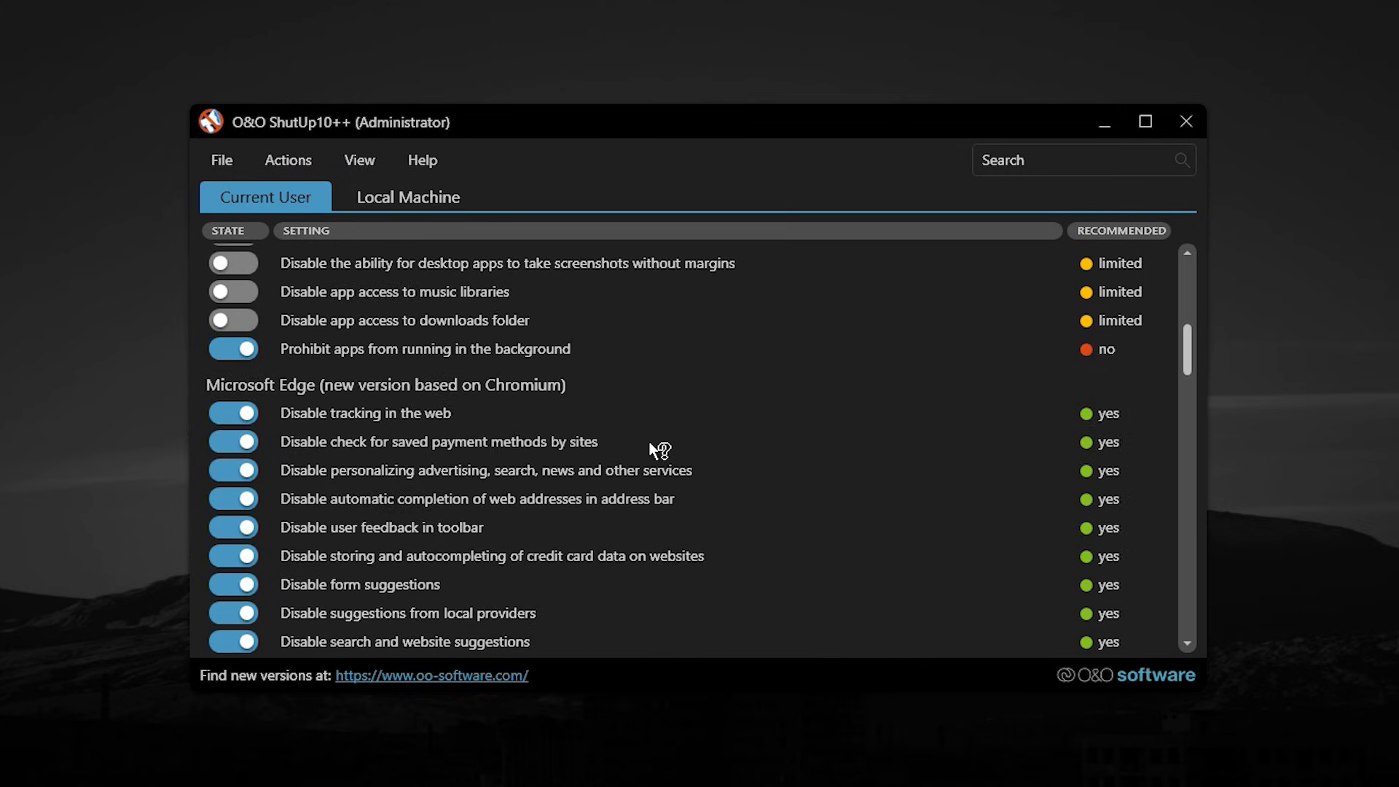
scroll(650, 446, down, 3)
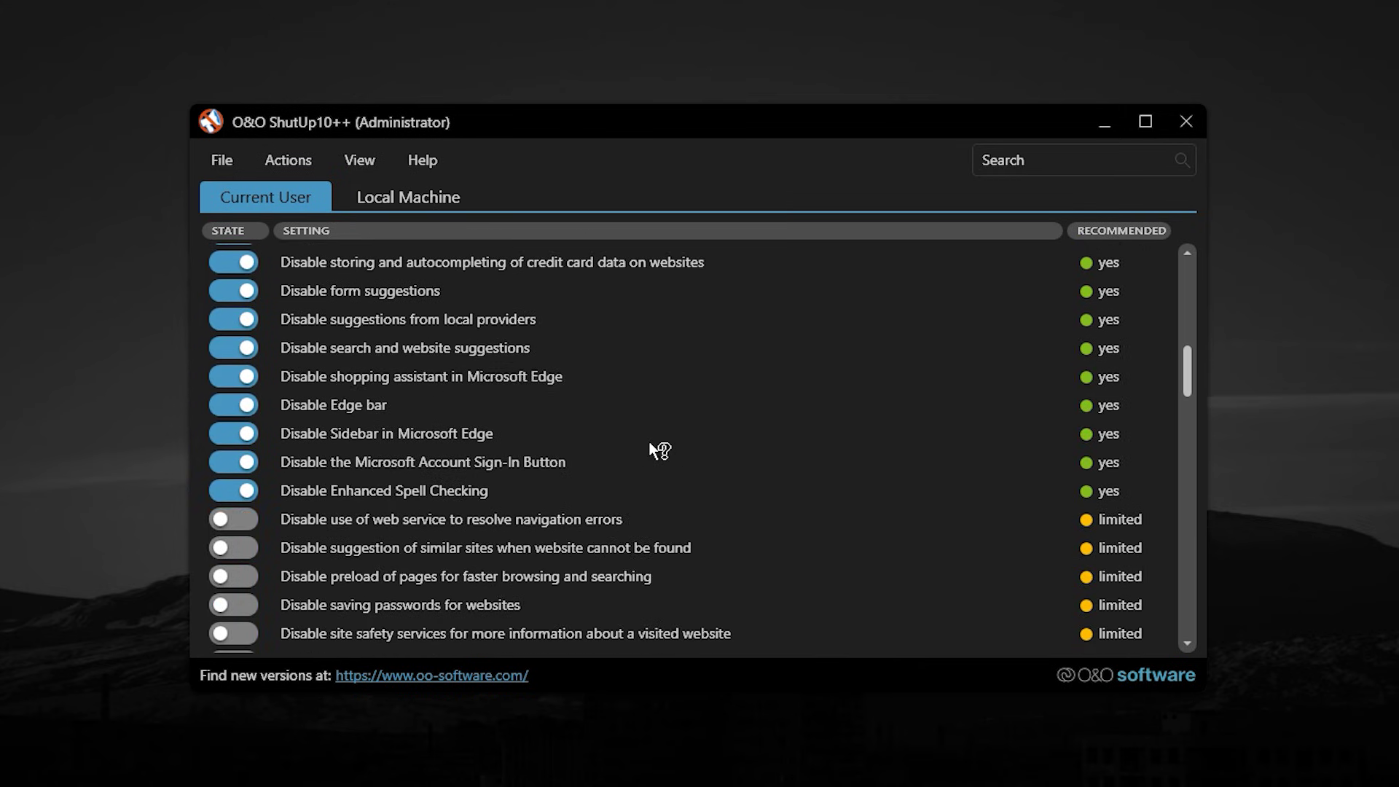
scroll(652, 446, down, 3)
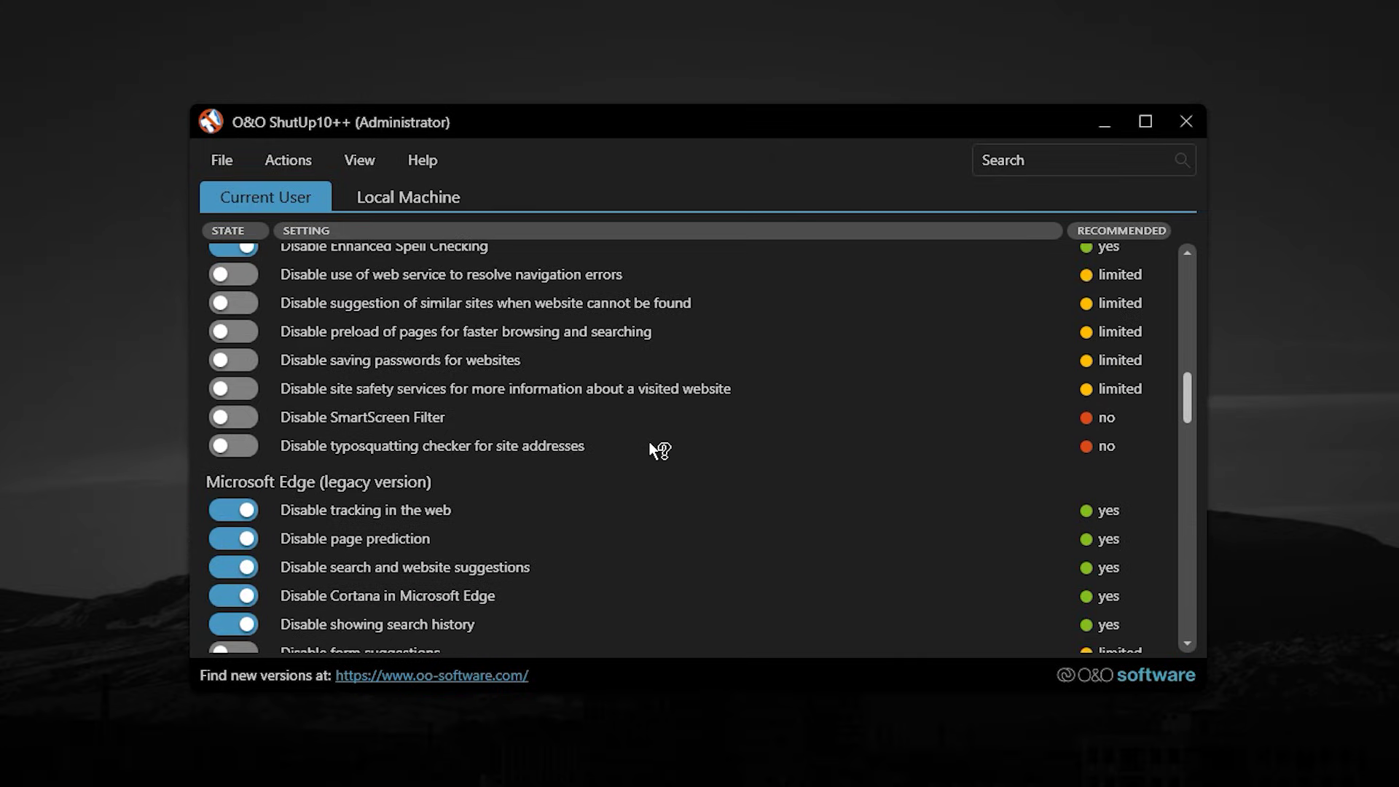
scroll(651, 448, down, 3)
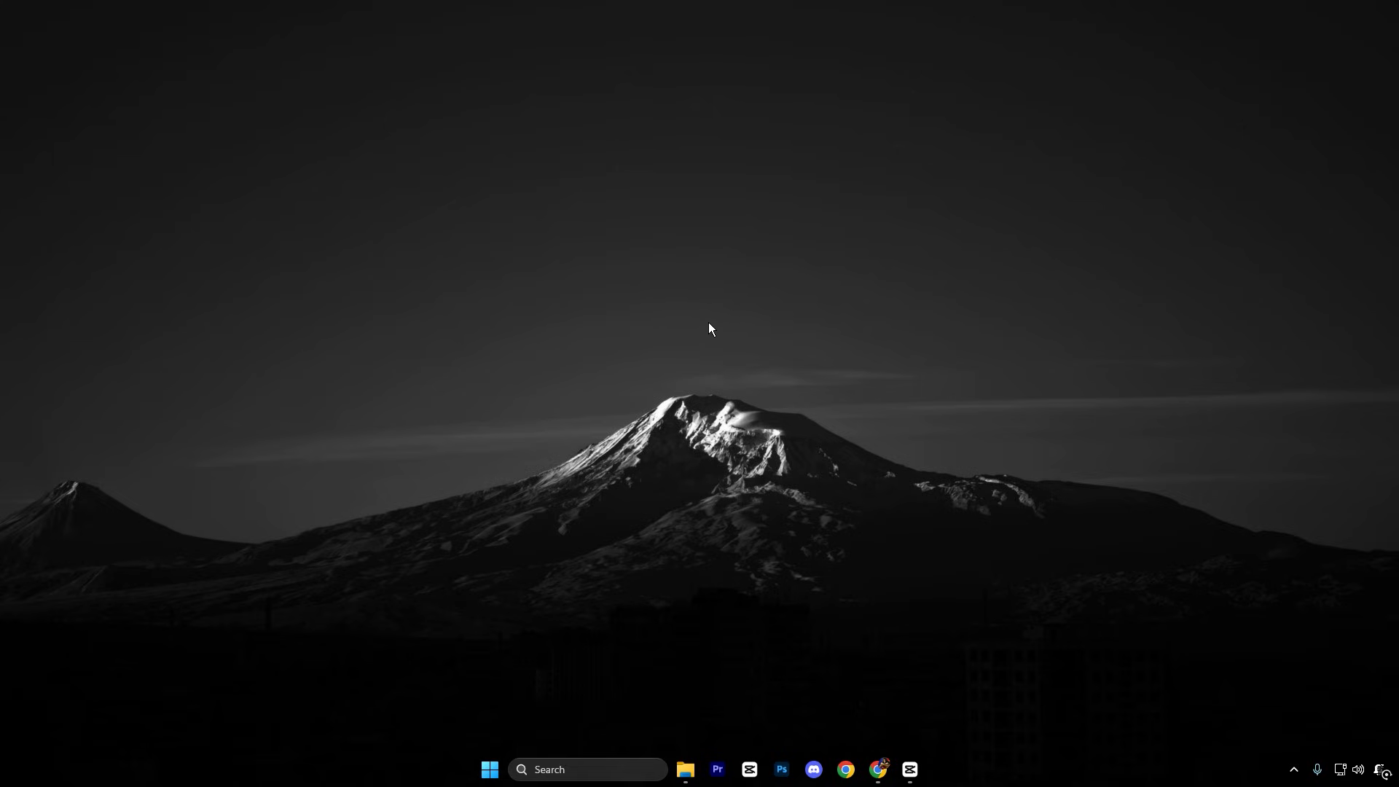
- Launch Settings from search and go to System > Storage, down to Storage management
click(604, 765)
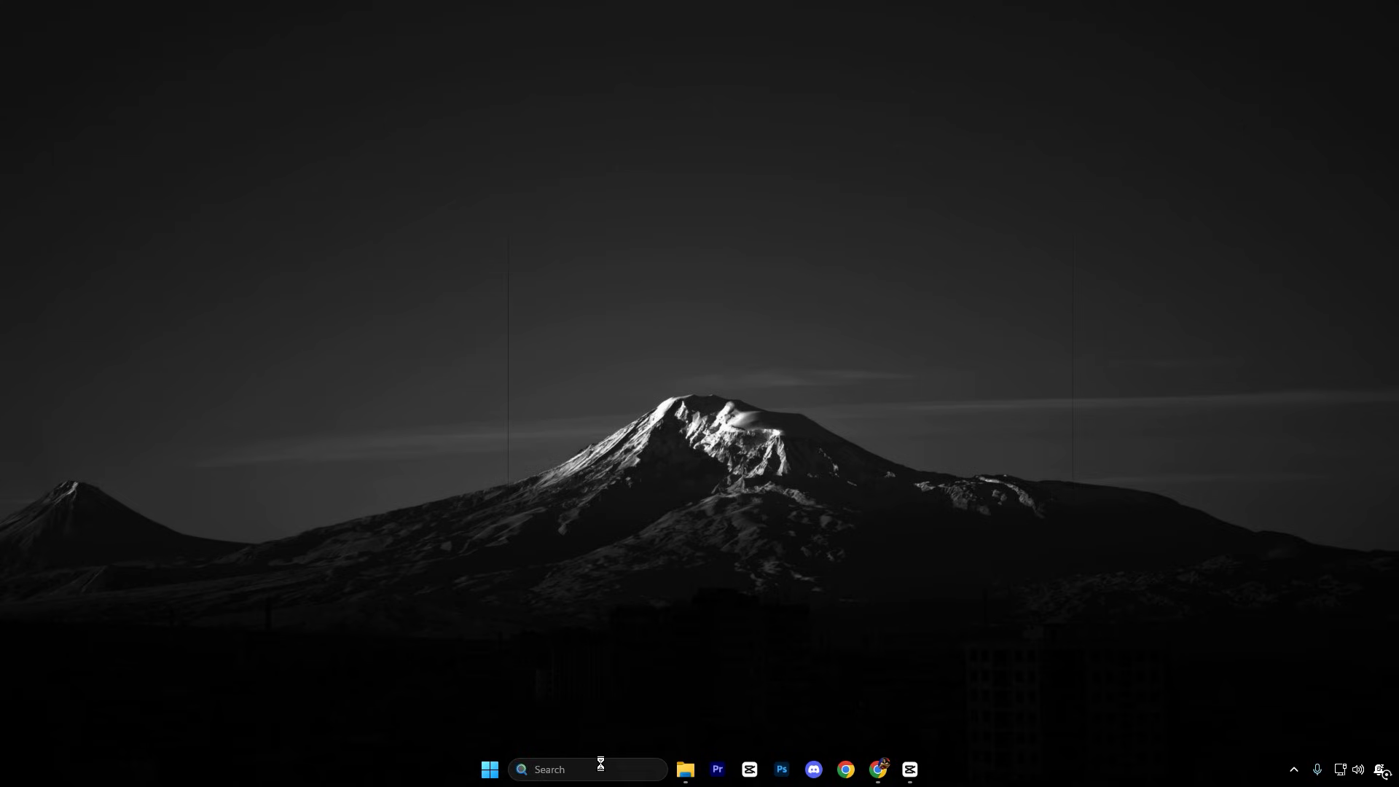
click(809, 437)
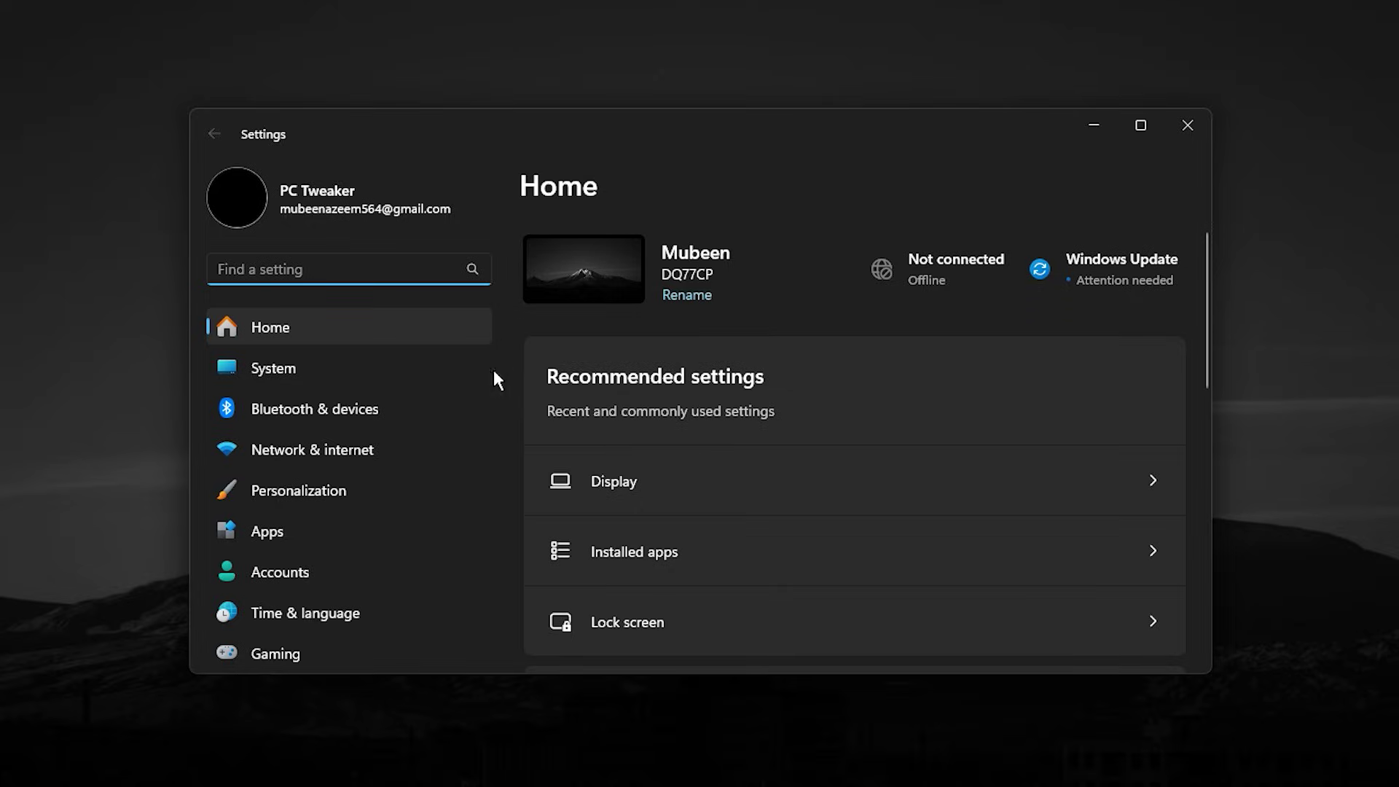
click(437, 370)
scroll(748, 539, down, 3)
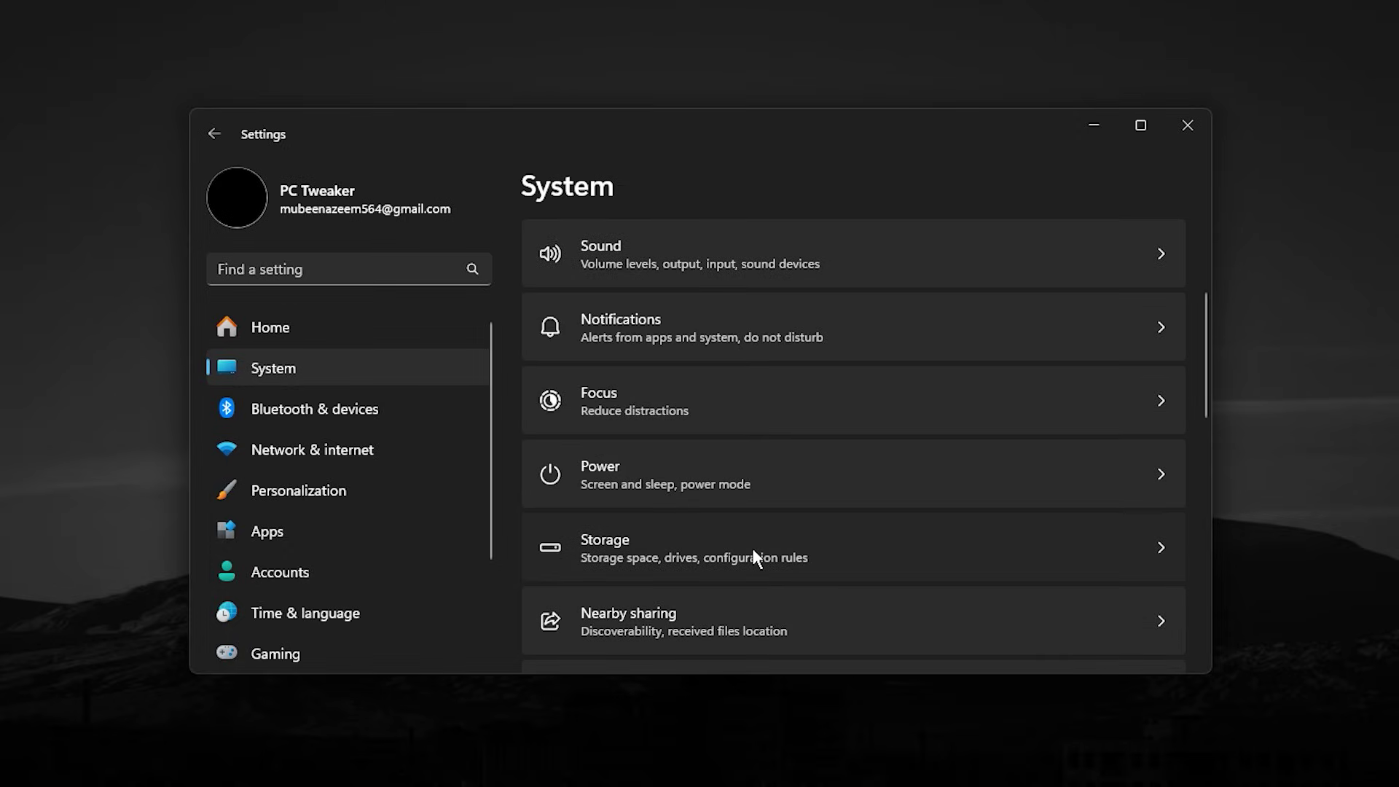
click(752, 548)
scroll(754, 557, down, 3)
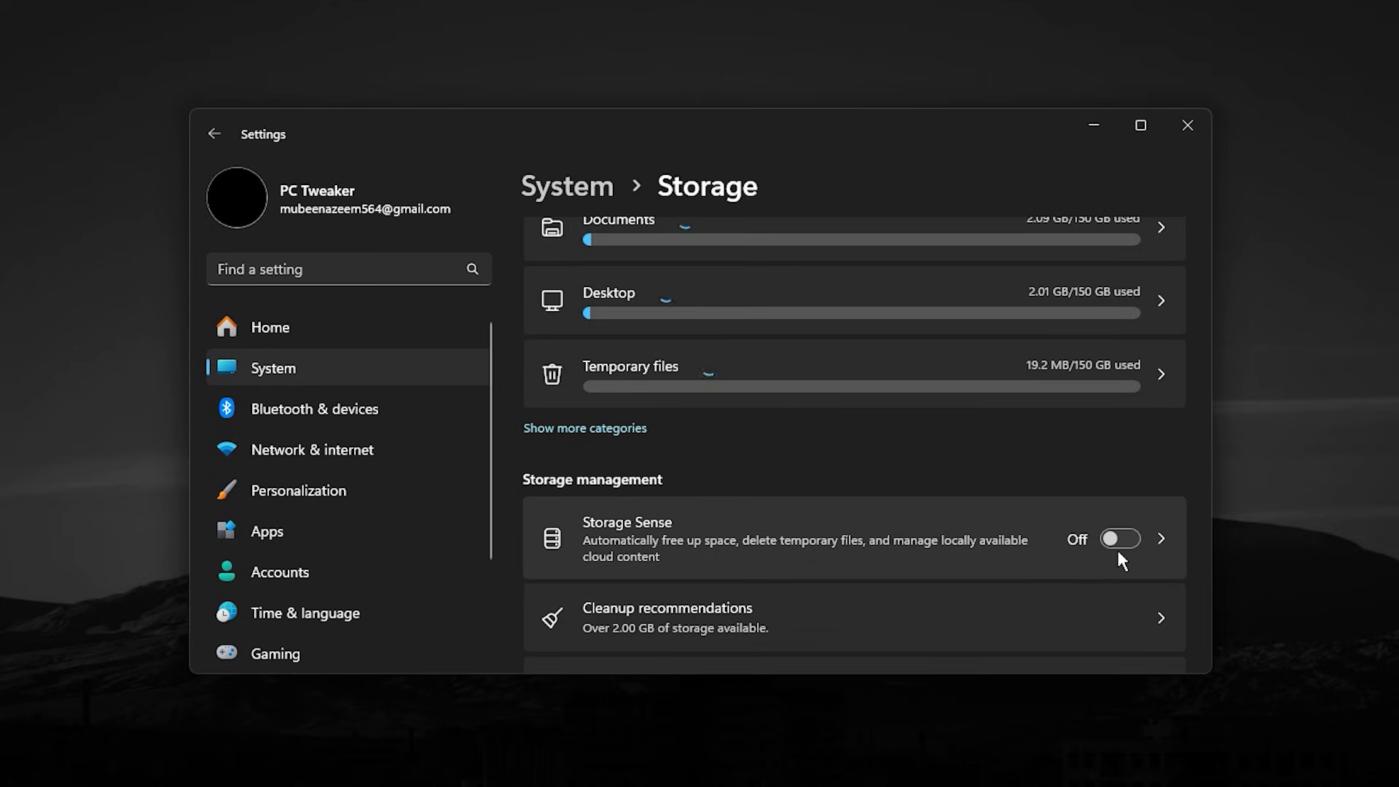
- Open the temporary files list and review which items are selected for removal
click(828, 388)
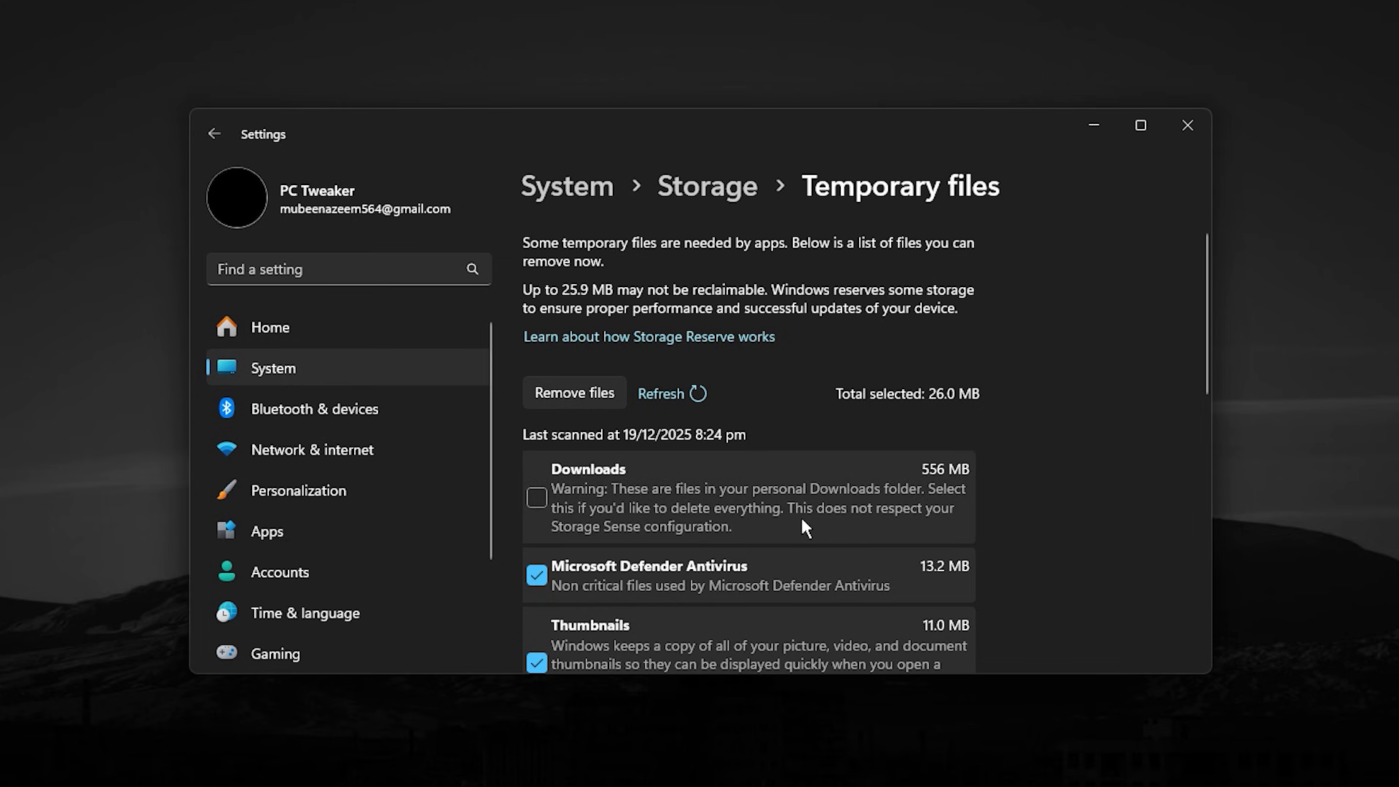
scroll(800, 514, down, 3)
scroll(800, 514, down, 5)
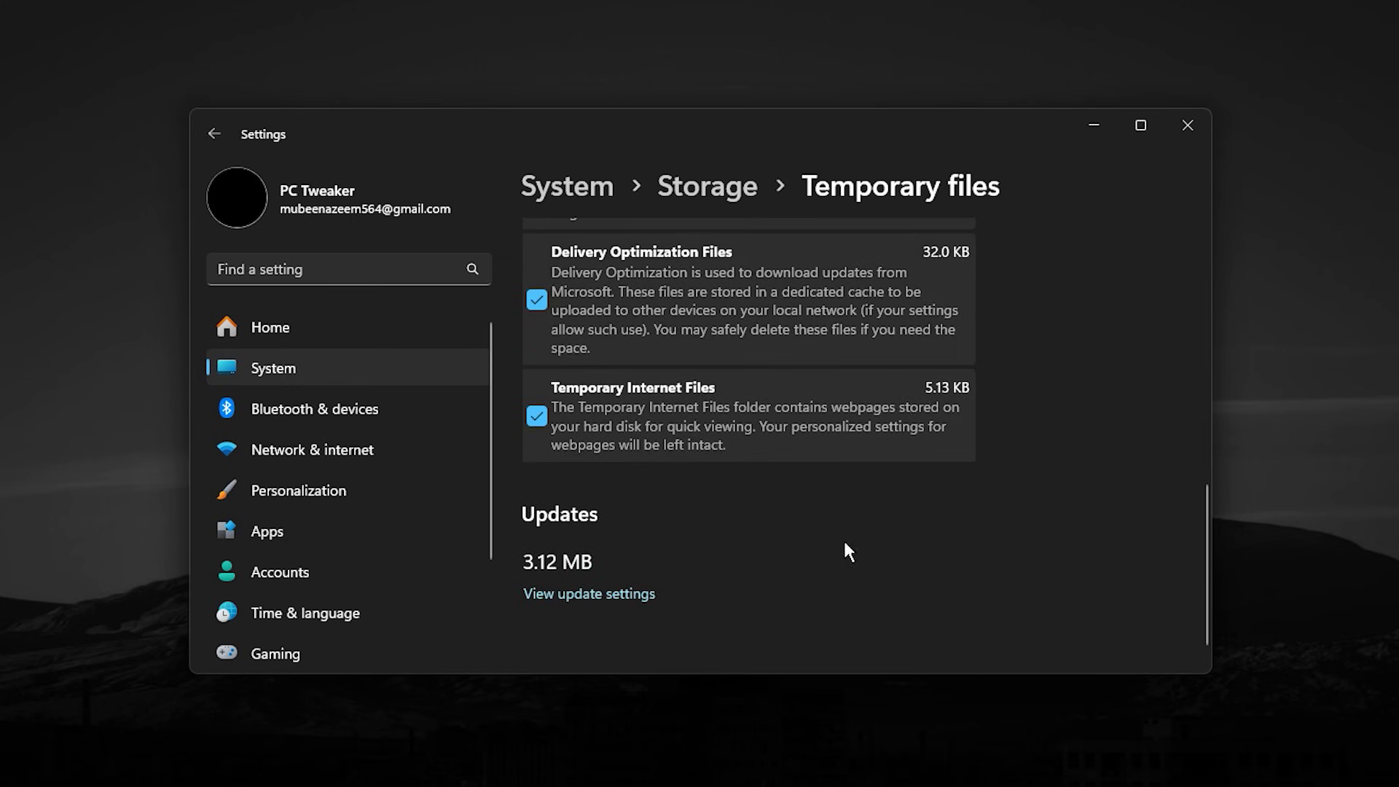
scroll(657, 470, up, 3)
scroll(649, 561, up, 2)
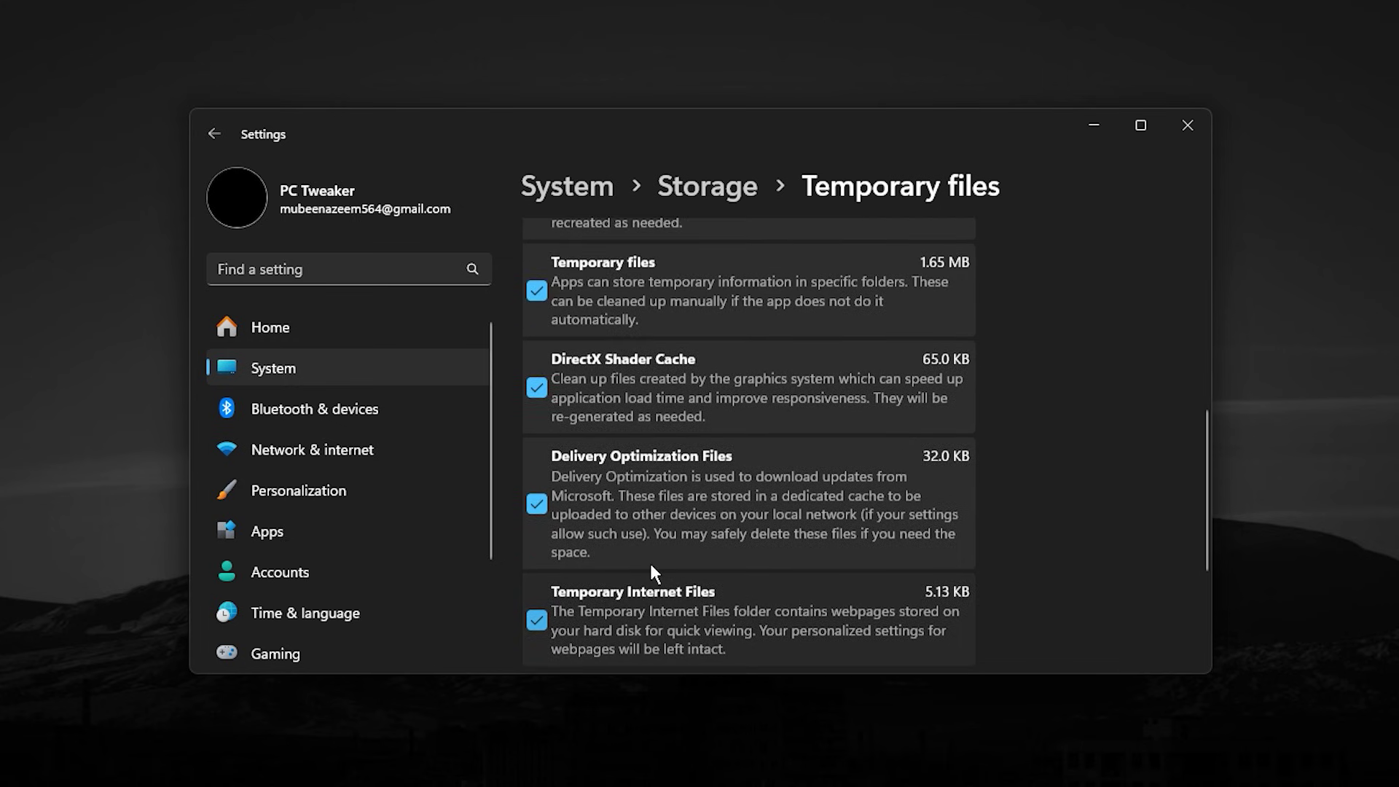
scroll(638, 515, down, 1)
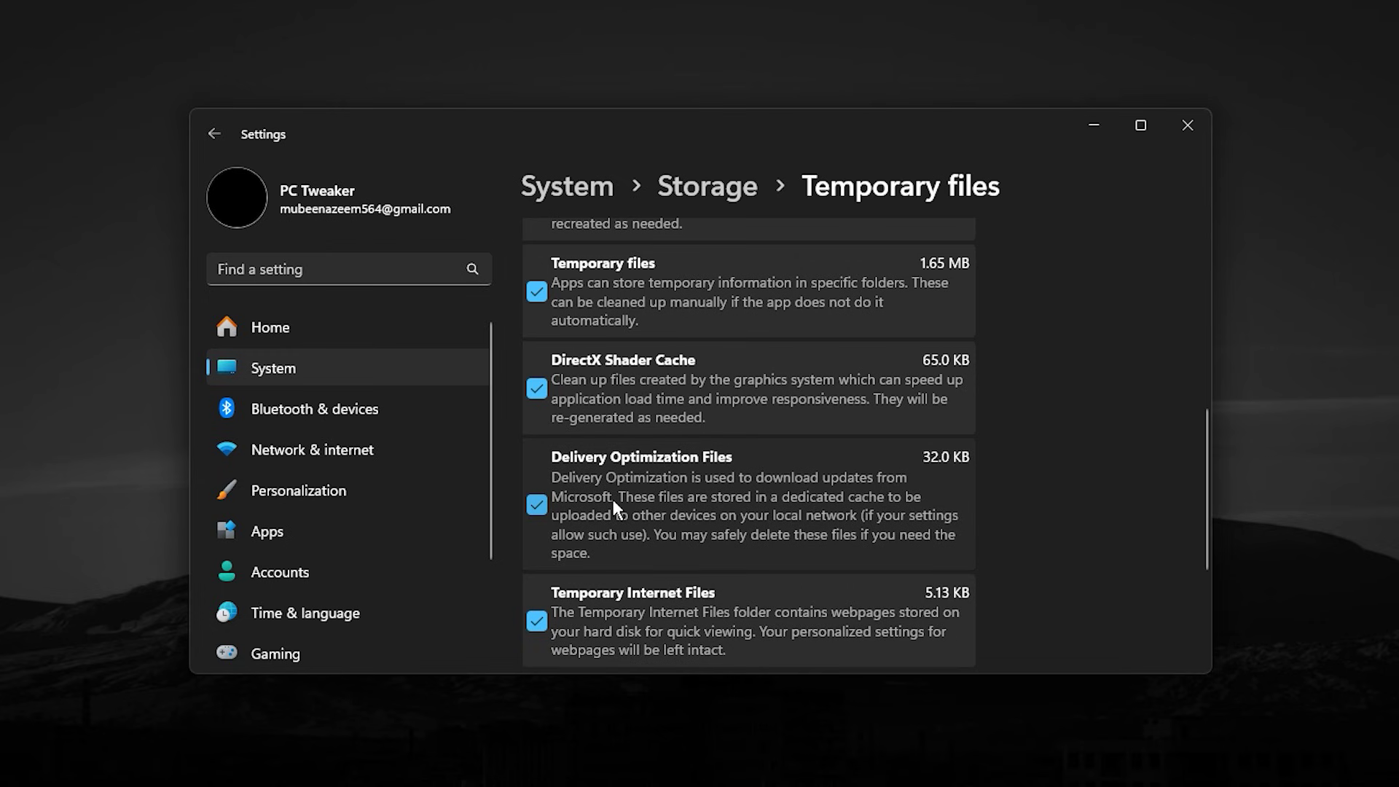
scroll(613, 499, up, 2)
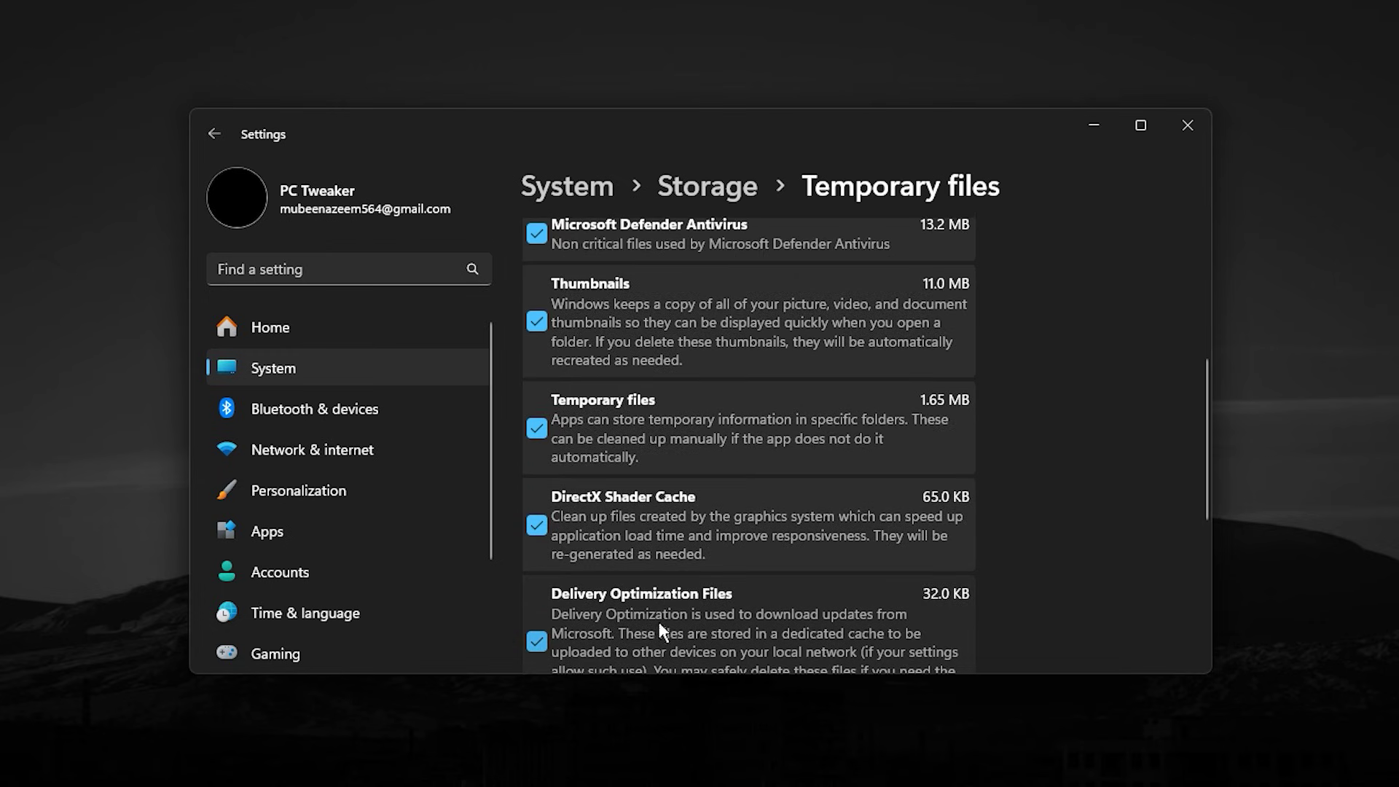
scroll(650, 605, up, 3)
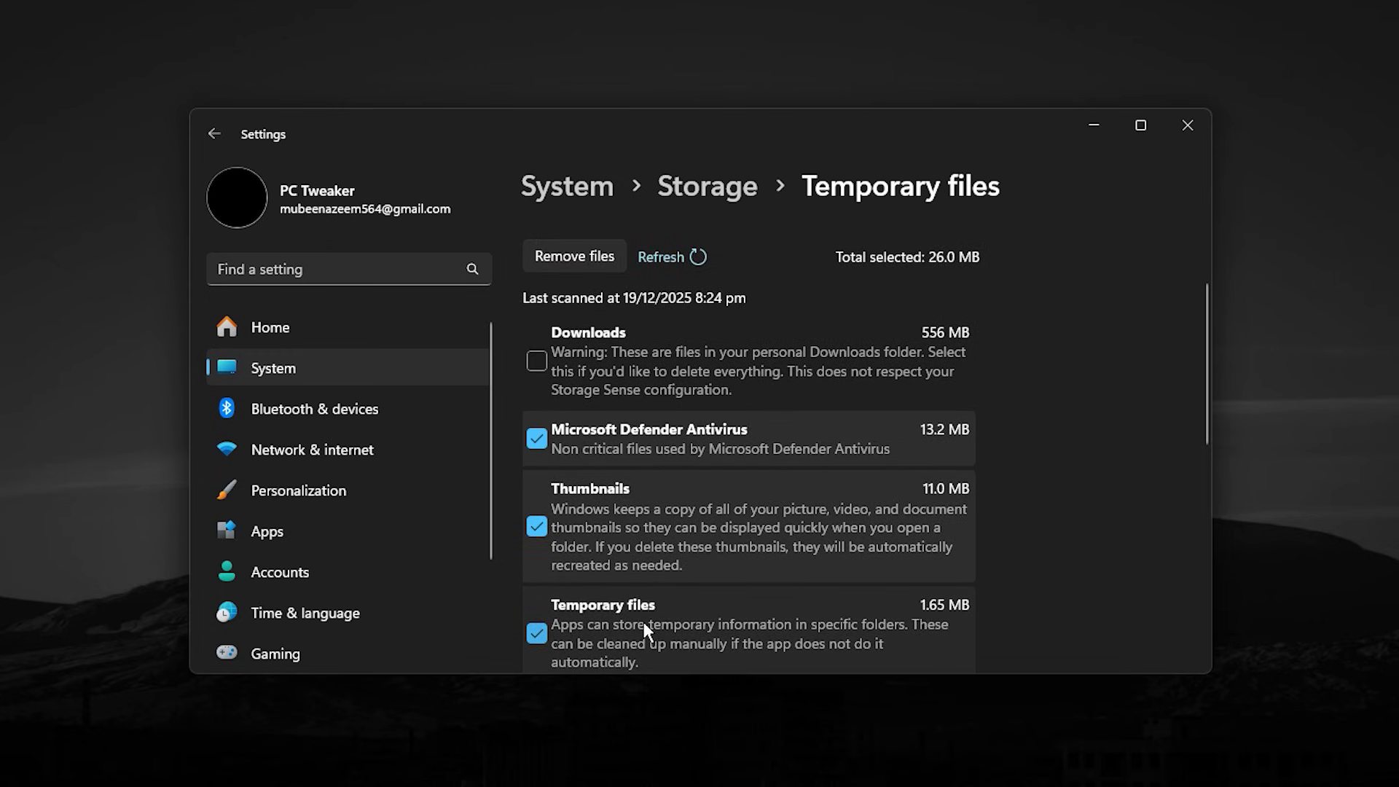
scroll(670, 565, up, 2)
scroll(658, 566, up, 1)
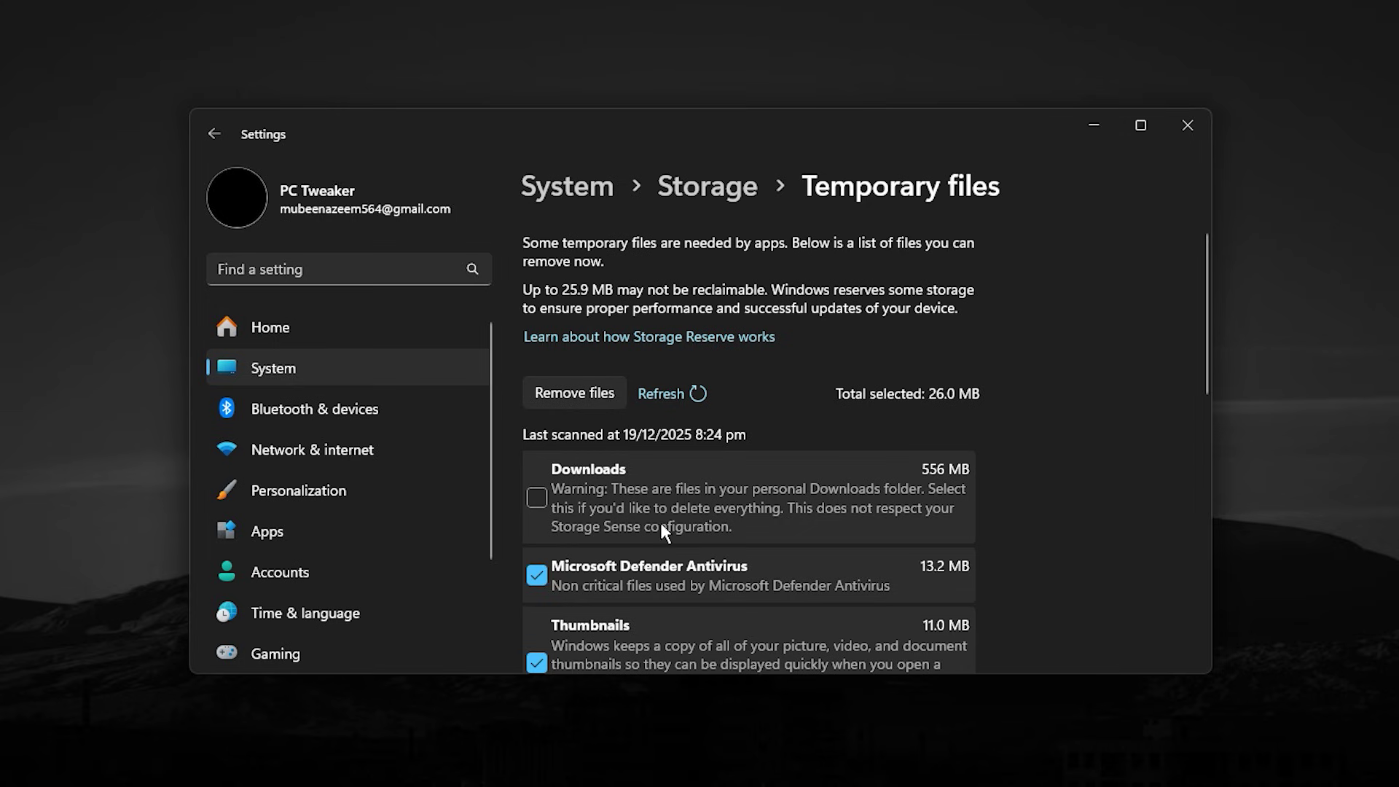
- Remove the 26.0 MB of selected temporary files and confirm with Continue
click(571, 396)
click(621, 456)
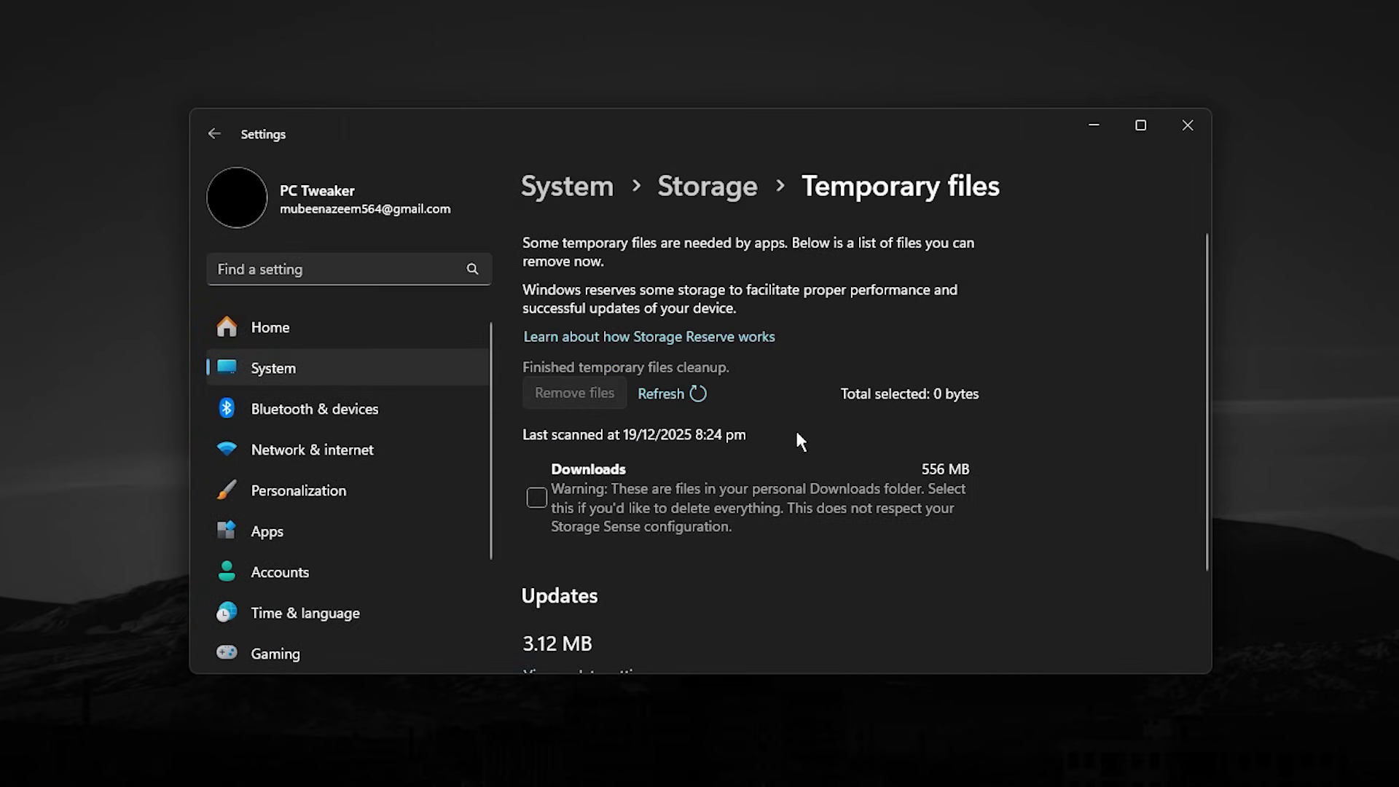
scroll(797, 433, down, 2)
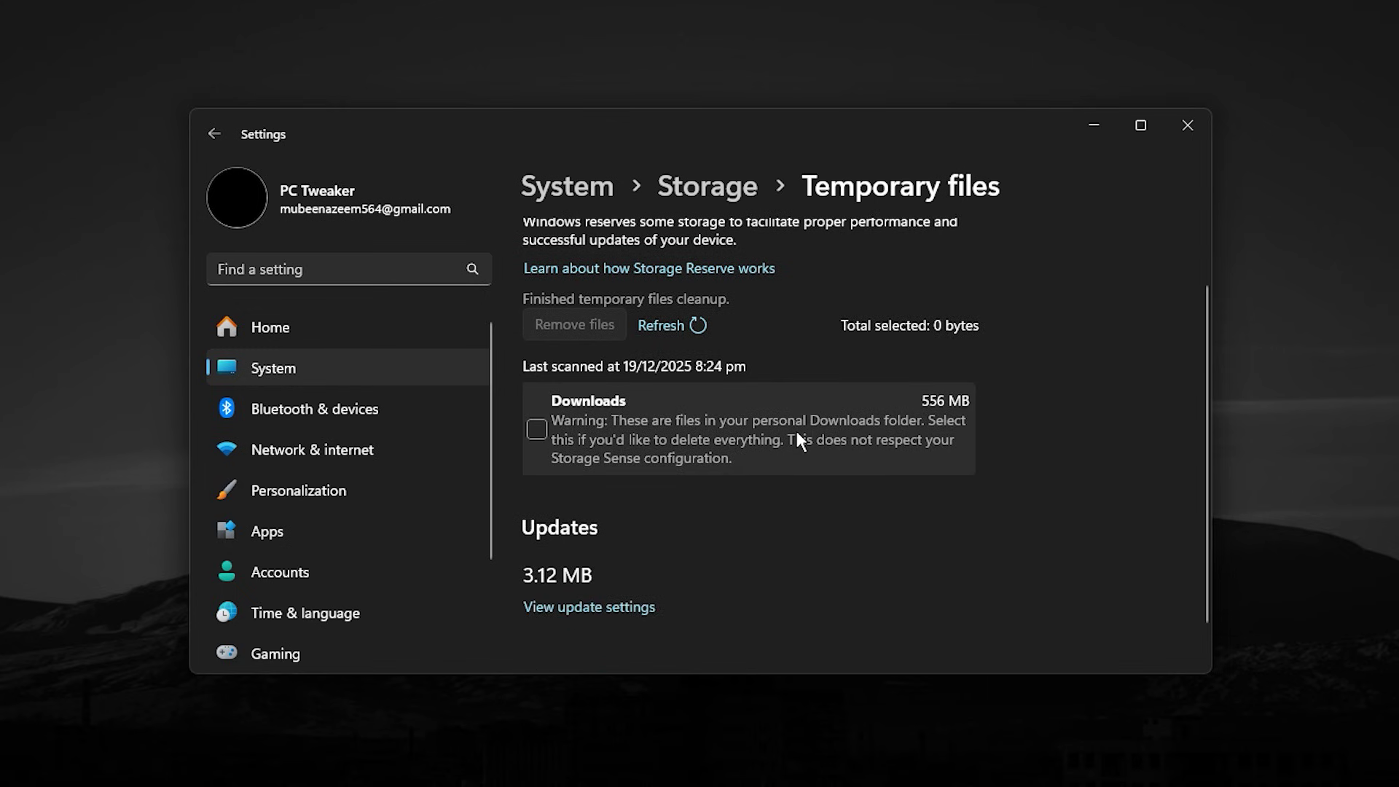
scroll(811, 434, up, 2)
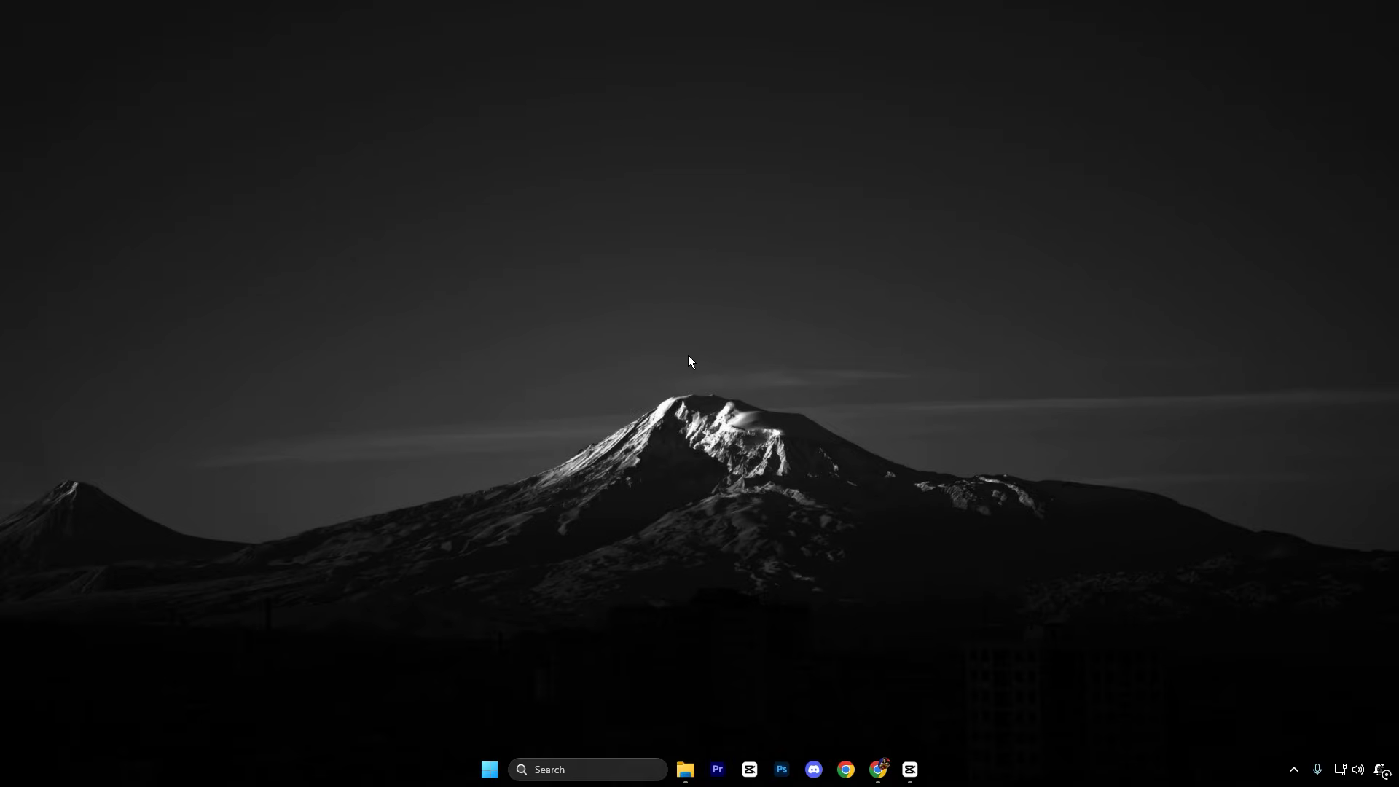
click(588, 764)
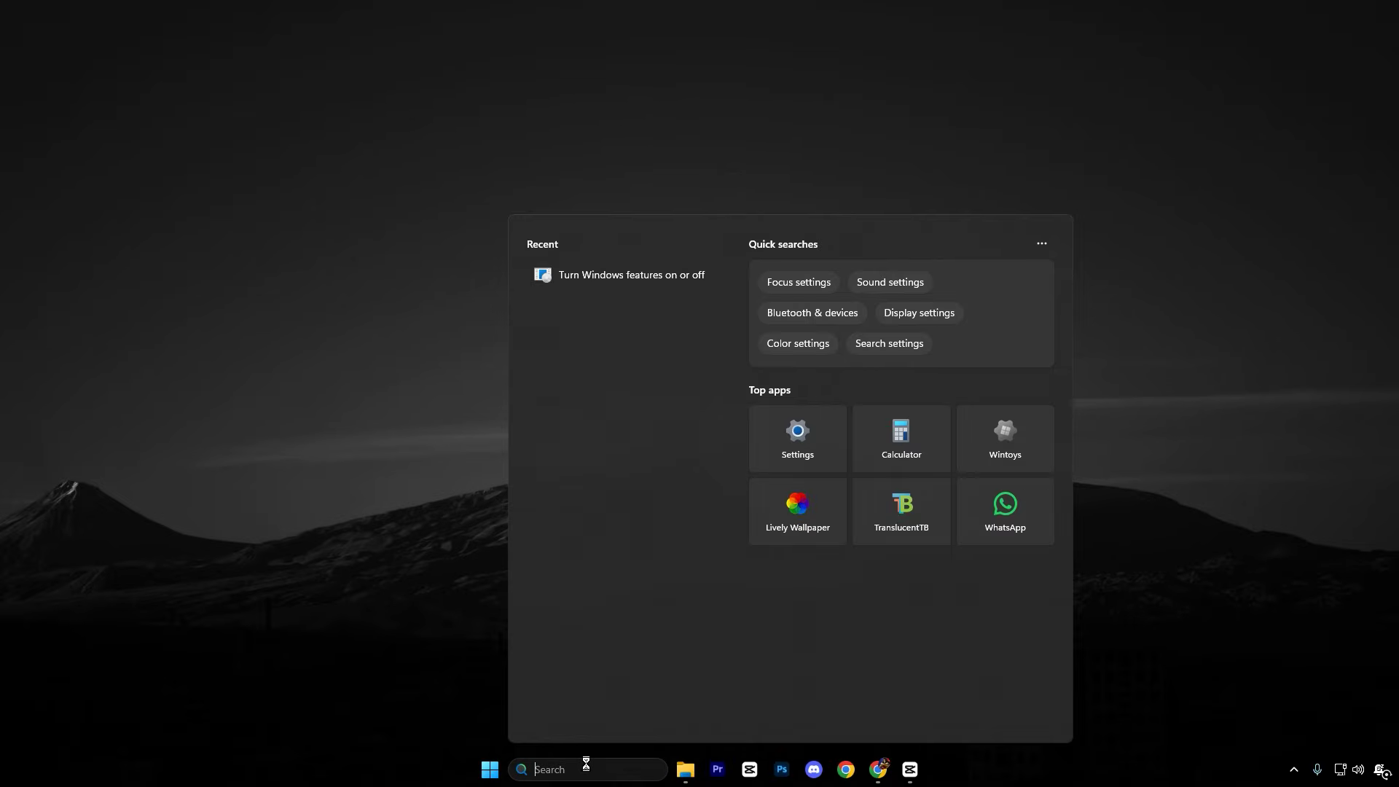
click(816, 437)
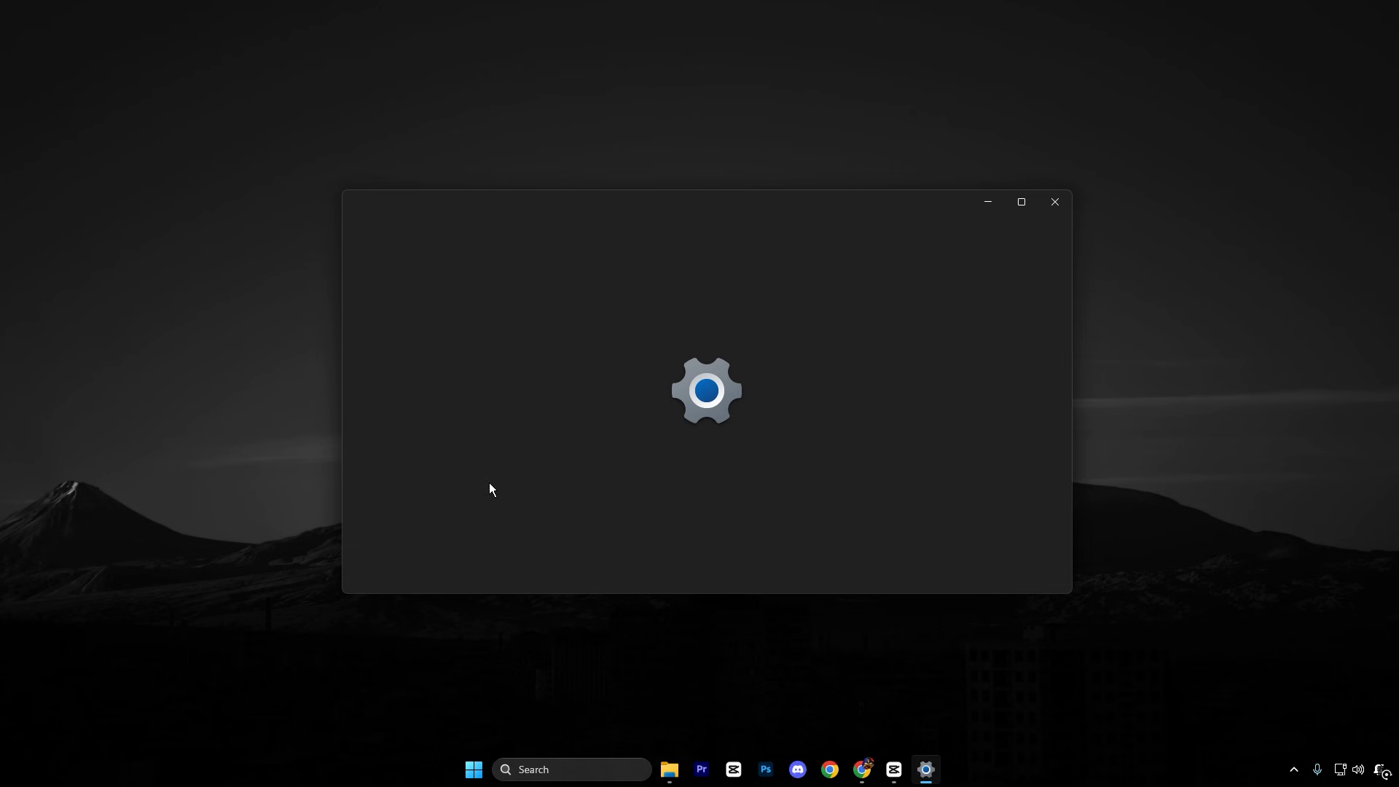
scroll(488, 482, down, 3)
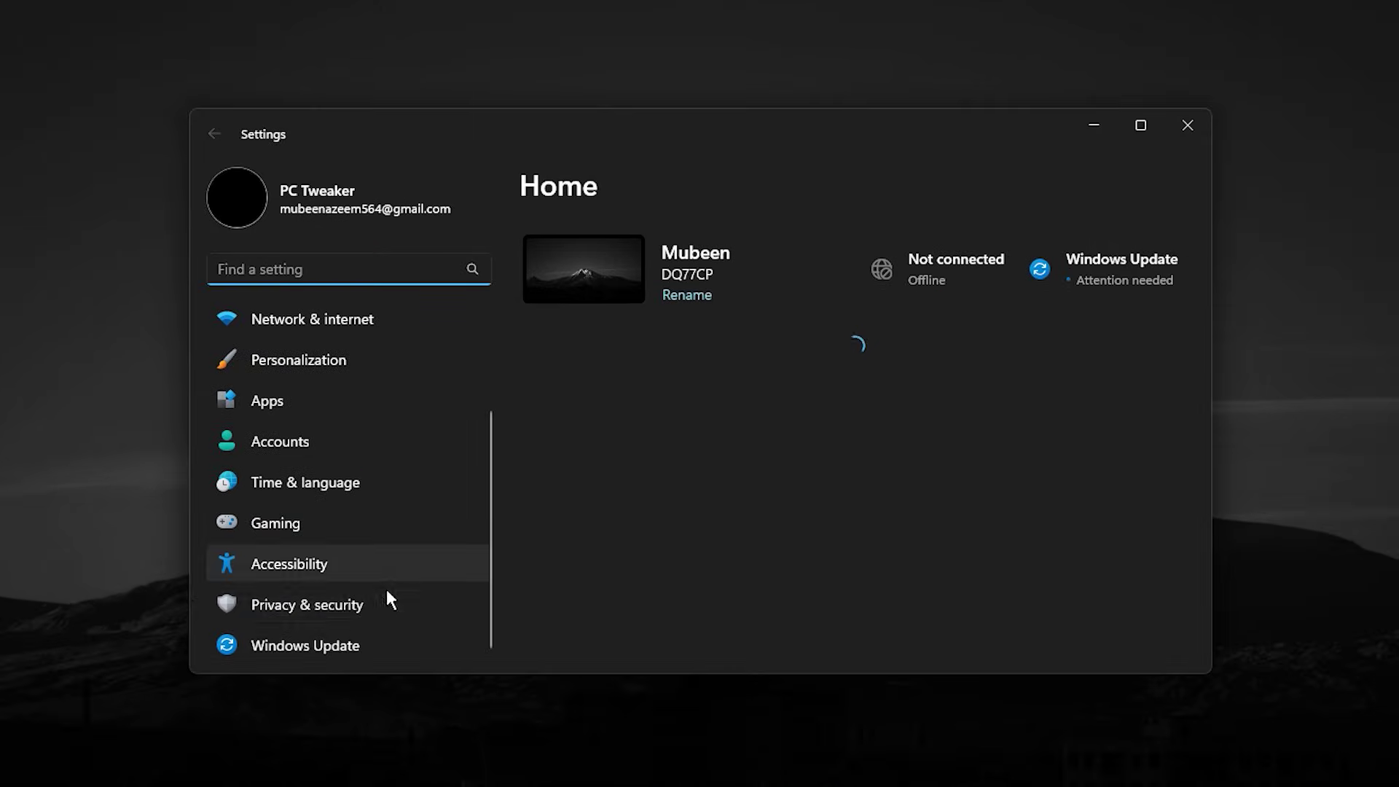
click(360, 653)
scroll(759, 552, down, 3)
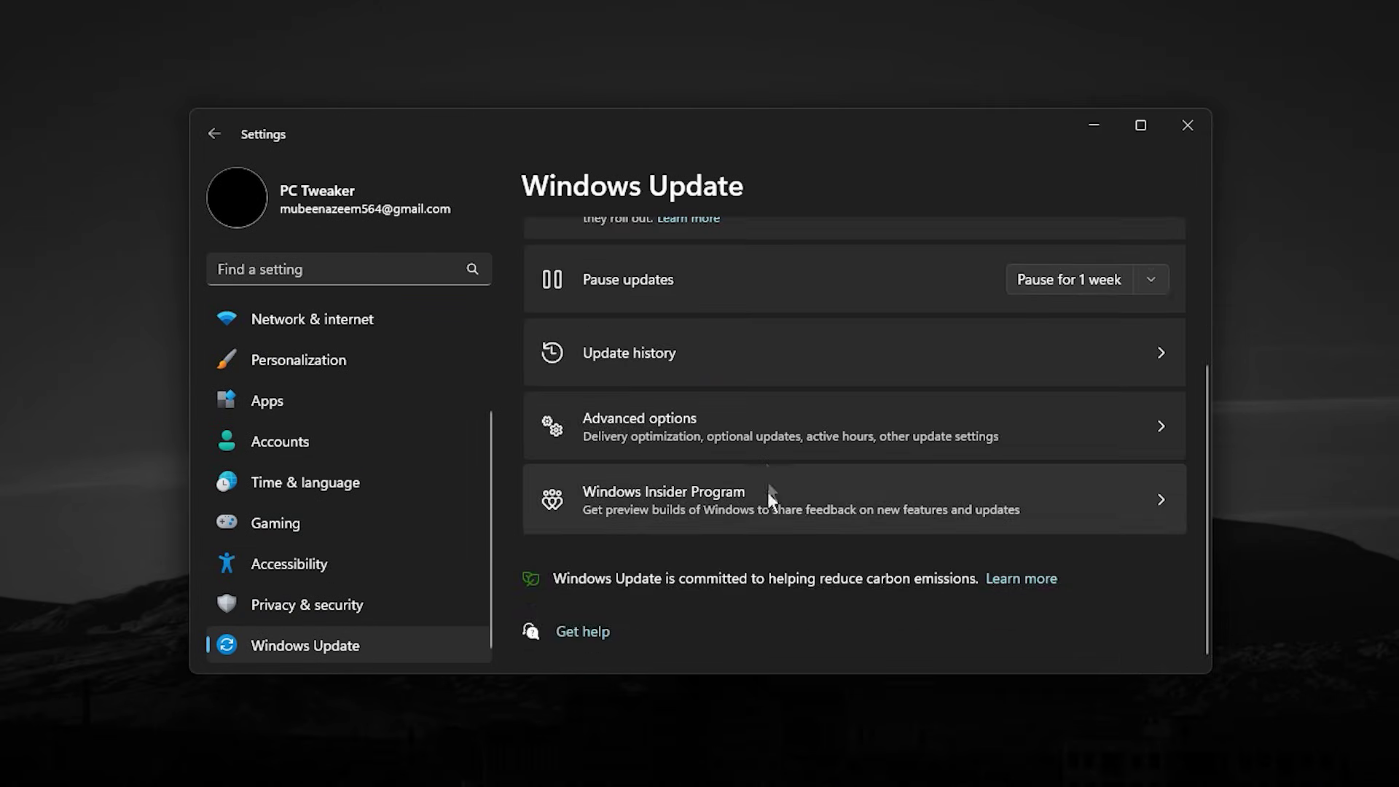
click(750, 438)
scroll(752, 495, down, 5)
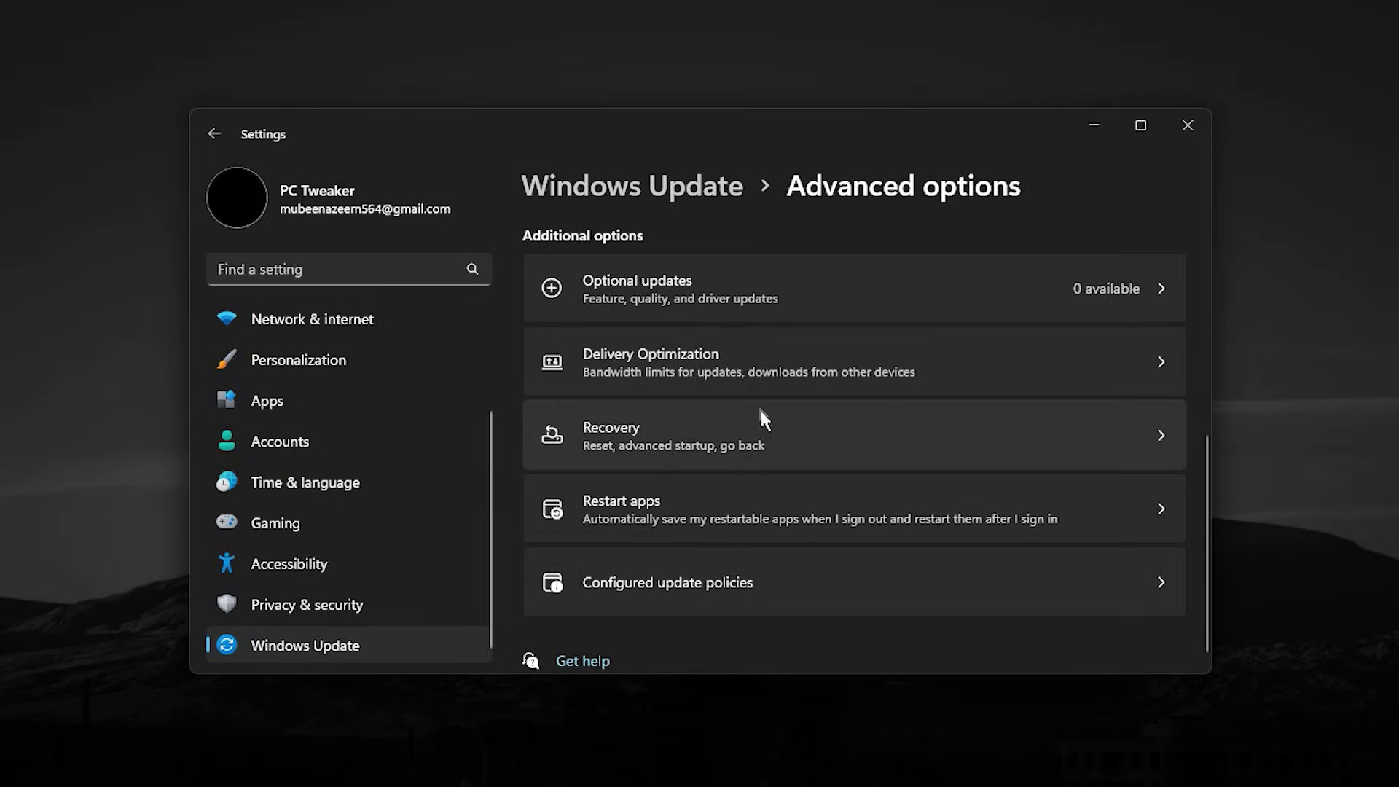
click(739, 371)
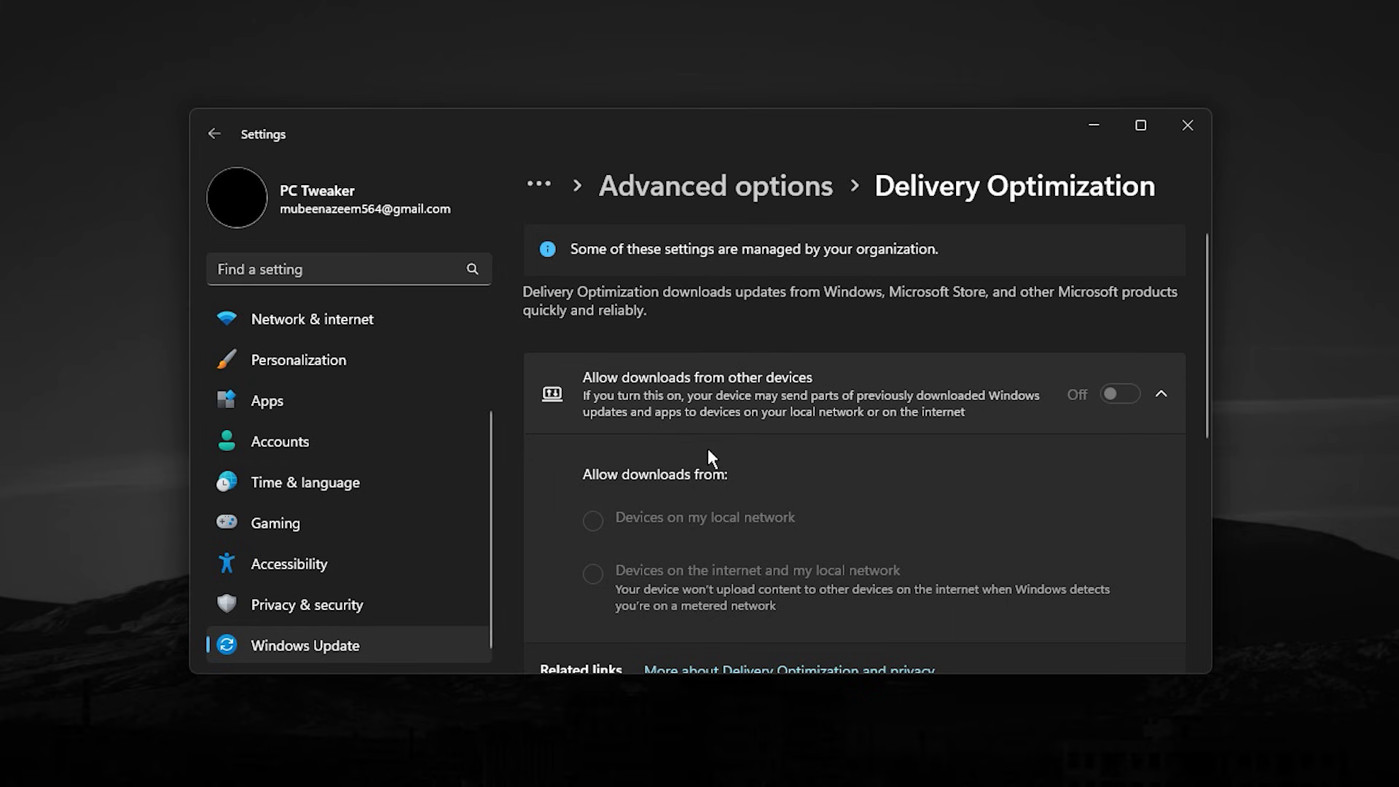
scroll(710, 458, down, 2)
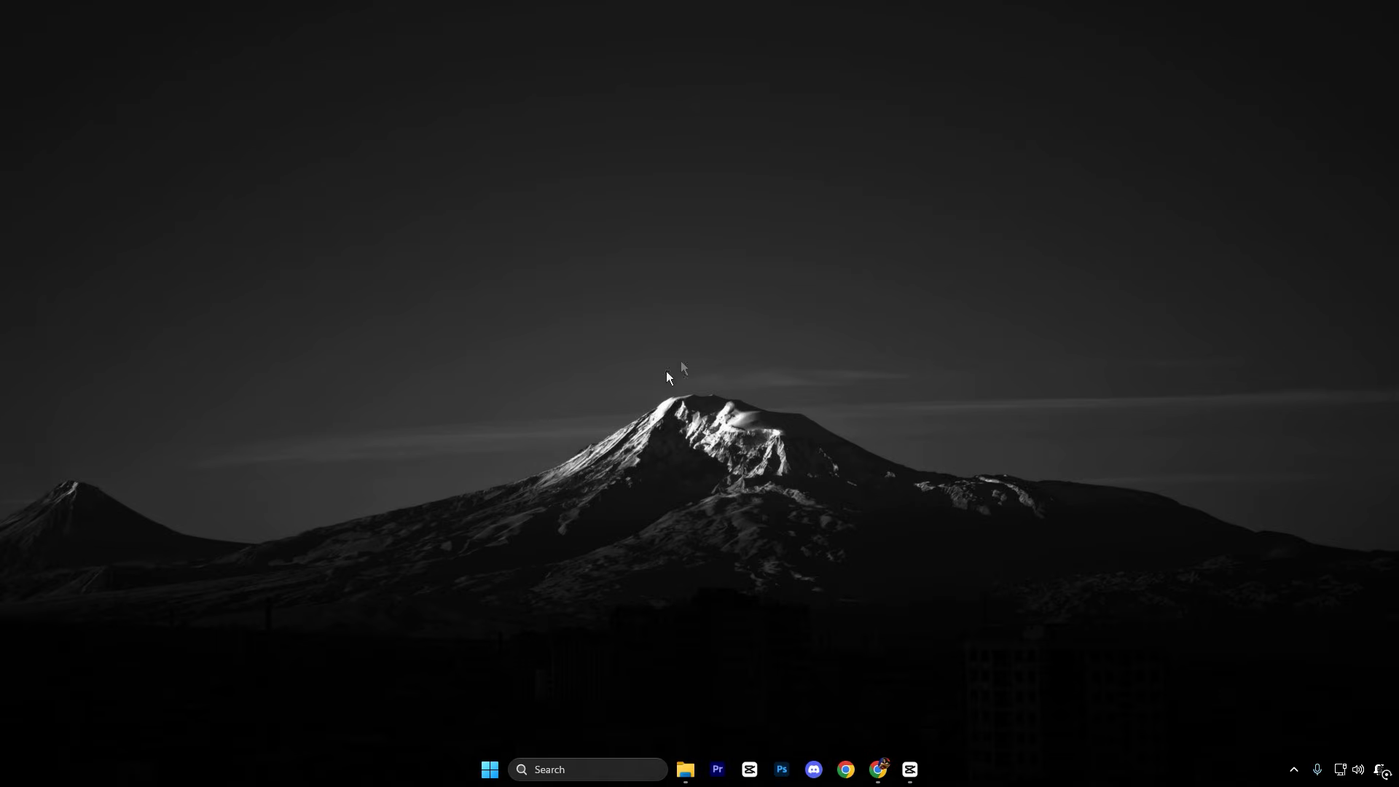
- Search for 'services', launch the Services app and jump to the end of the list
click(596, 774)
text(services)
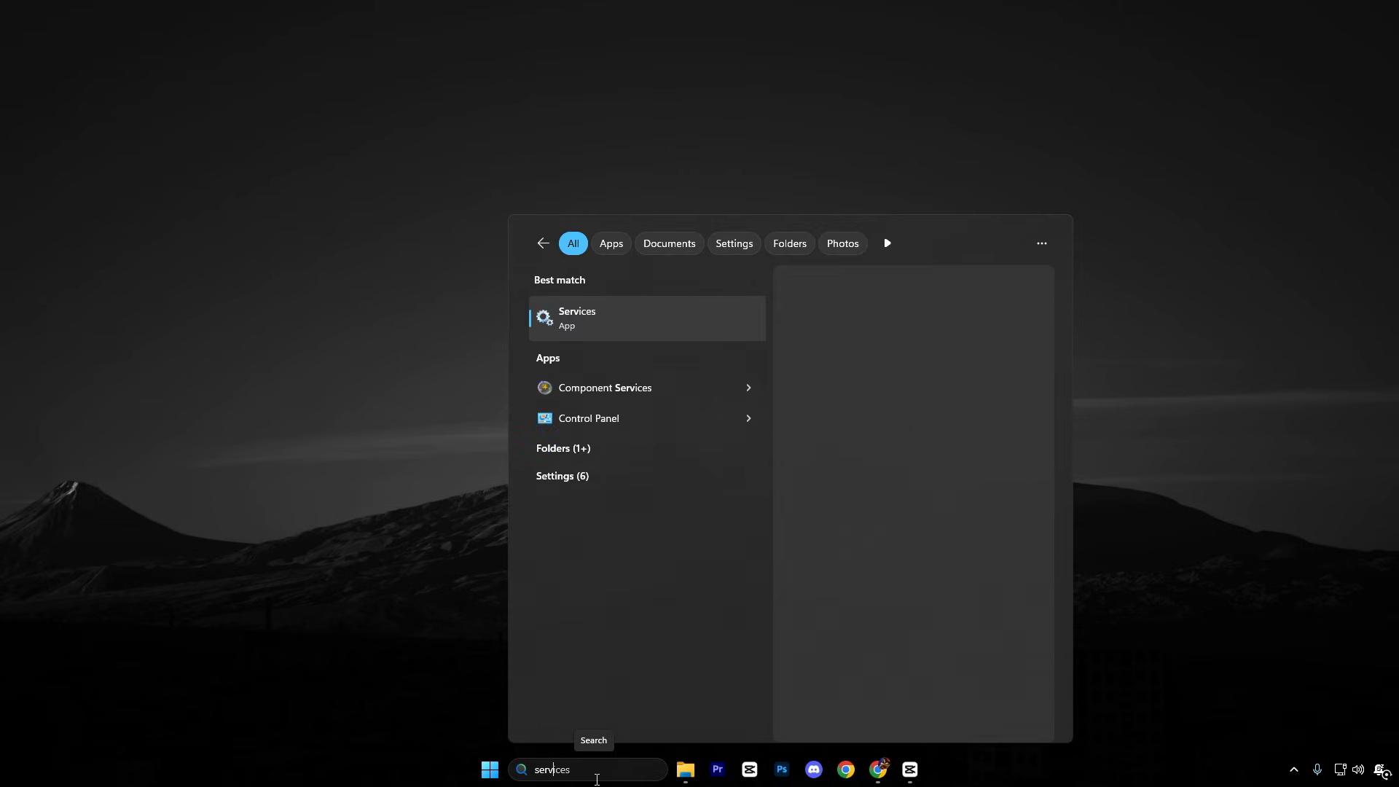
click(649, 321)
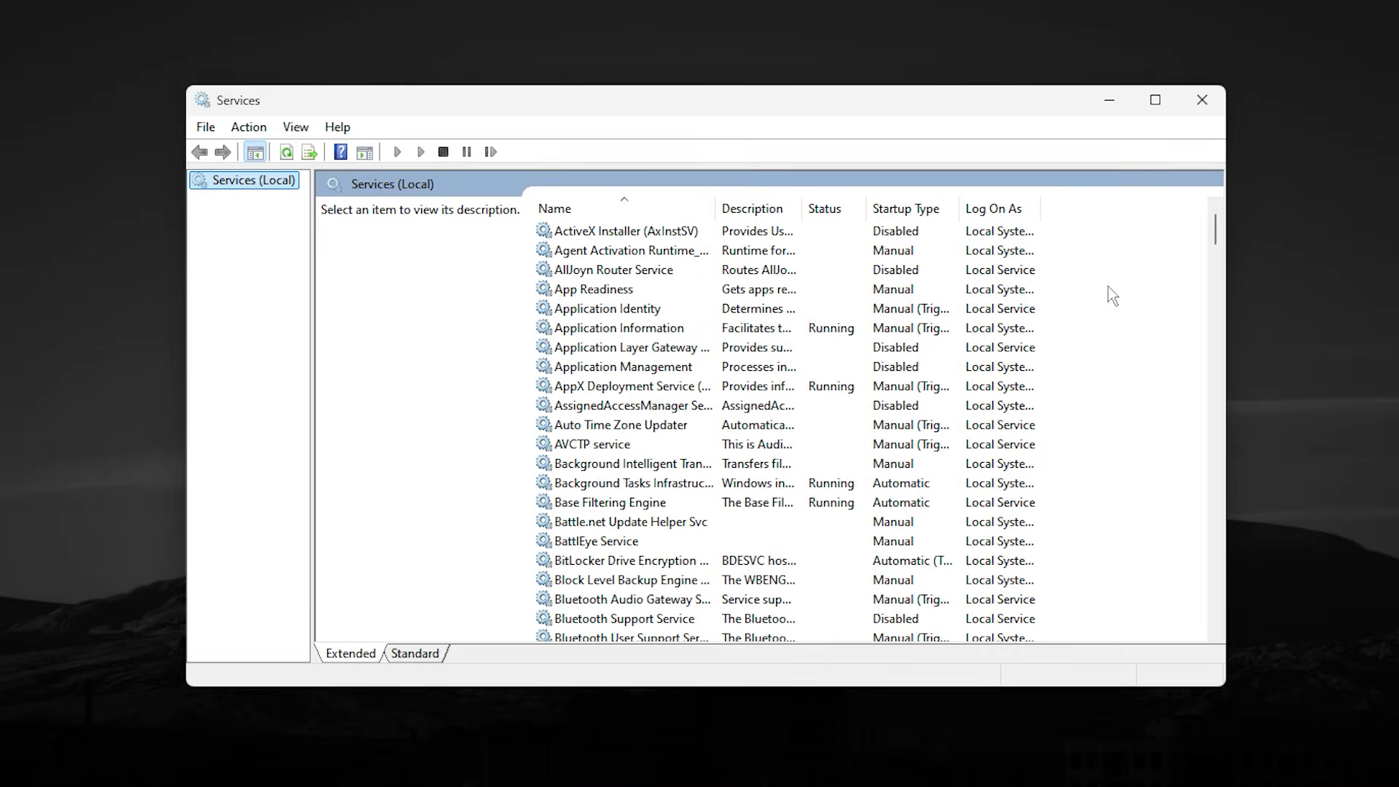
click(915, 429)
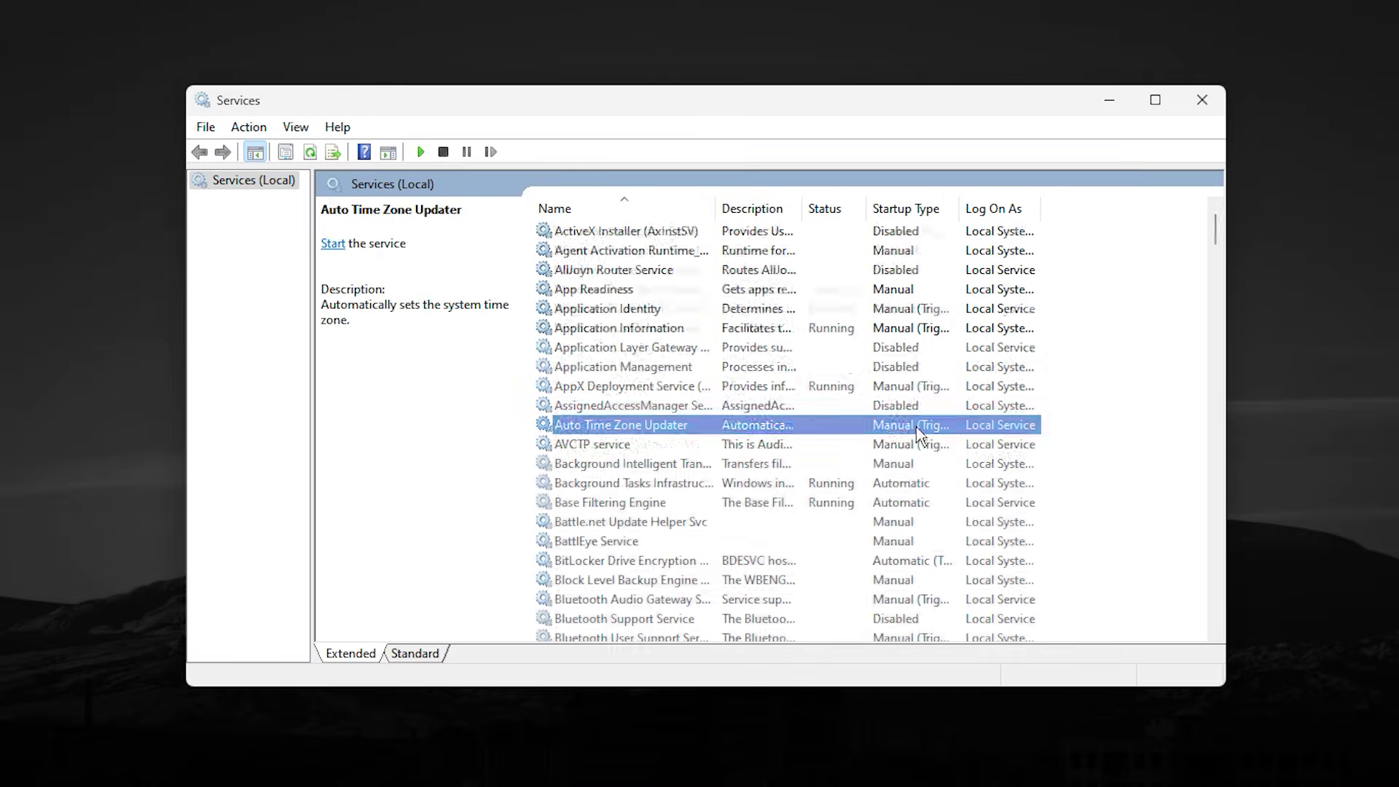
key(x)
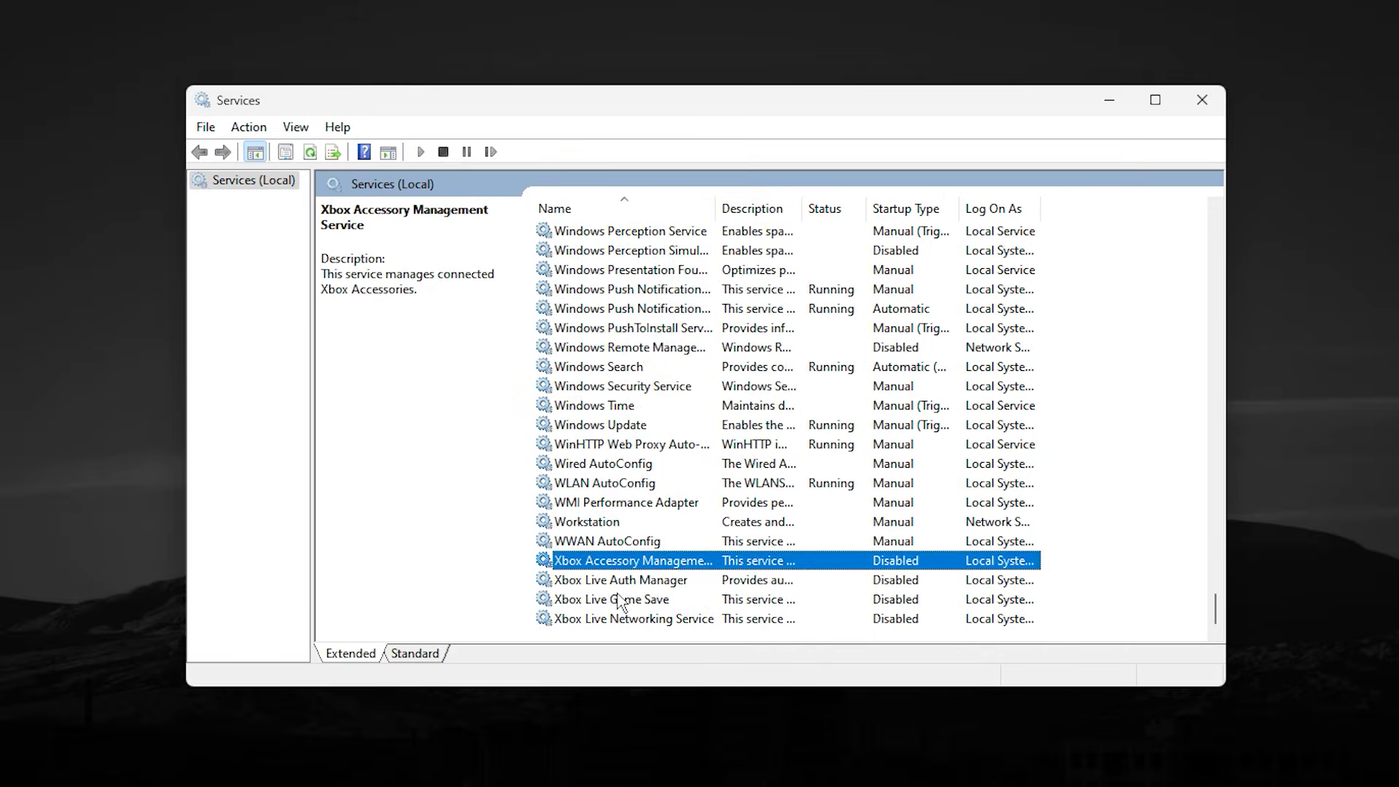
- Open Xbox Live Networking Service properties and confirm its startup type stays Disabled
click(588, 582)
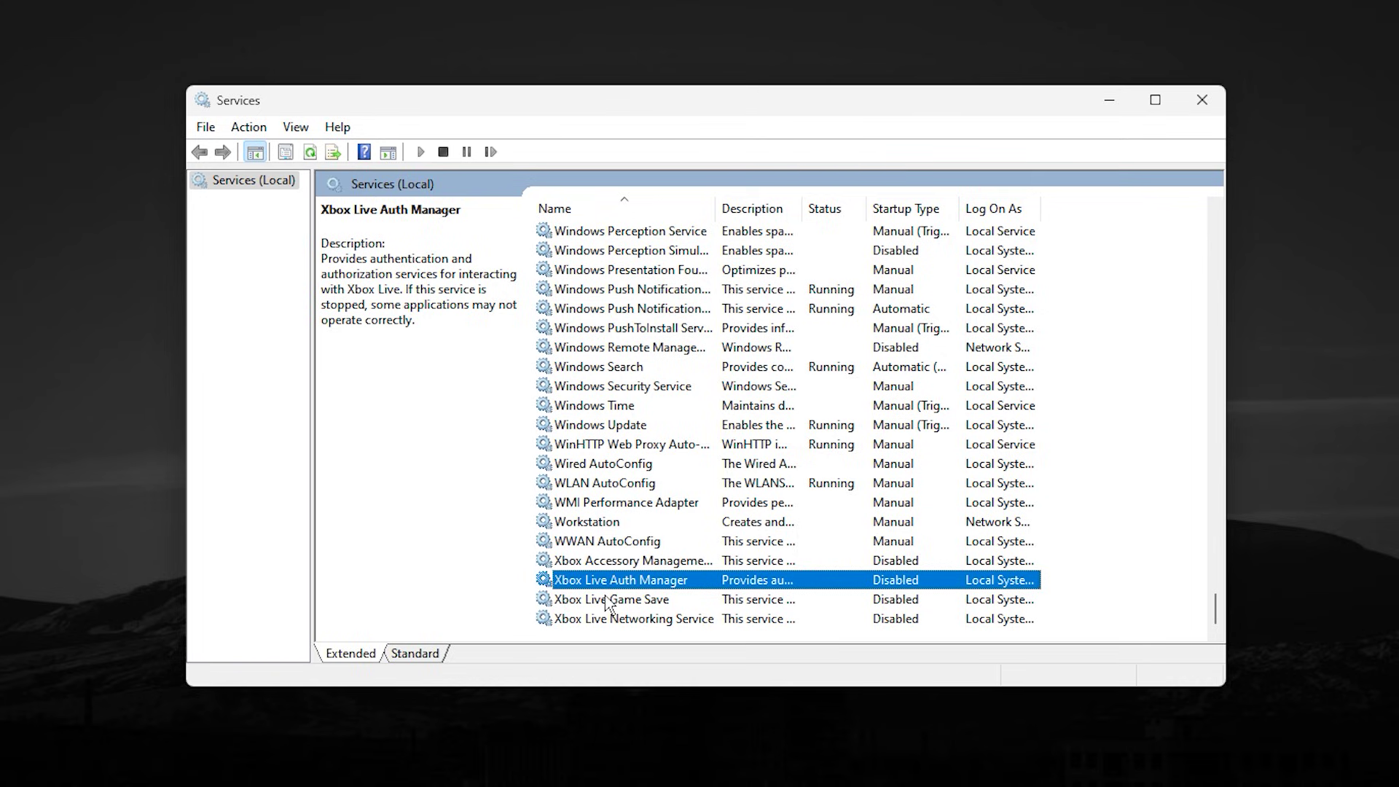
click(609, 601)
click(631, 562)
click(630, 600)
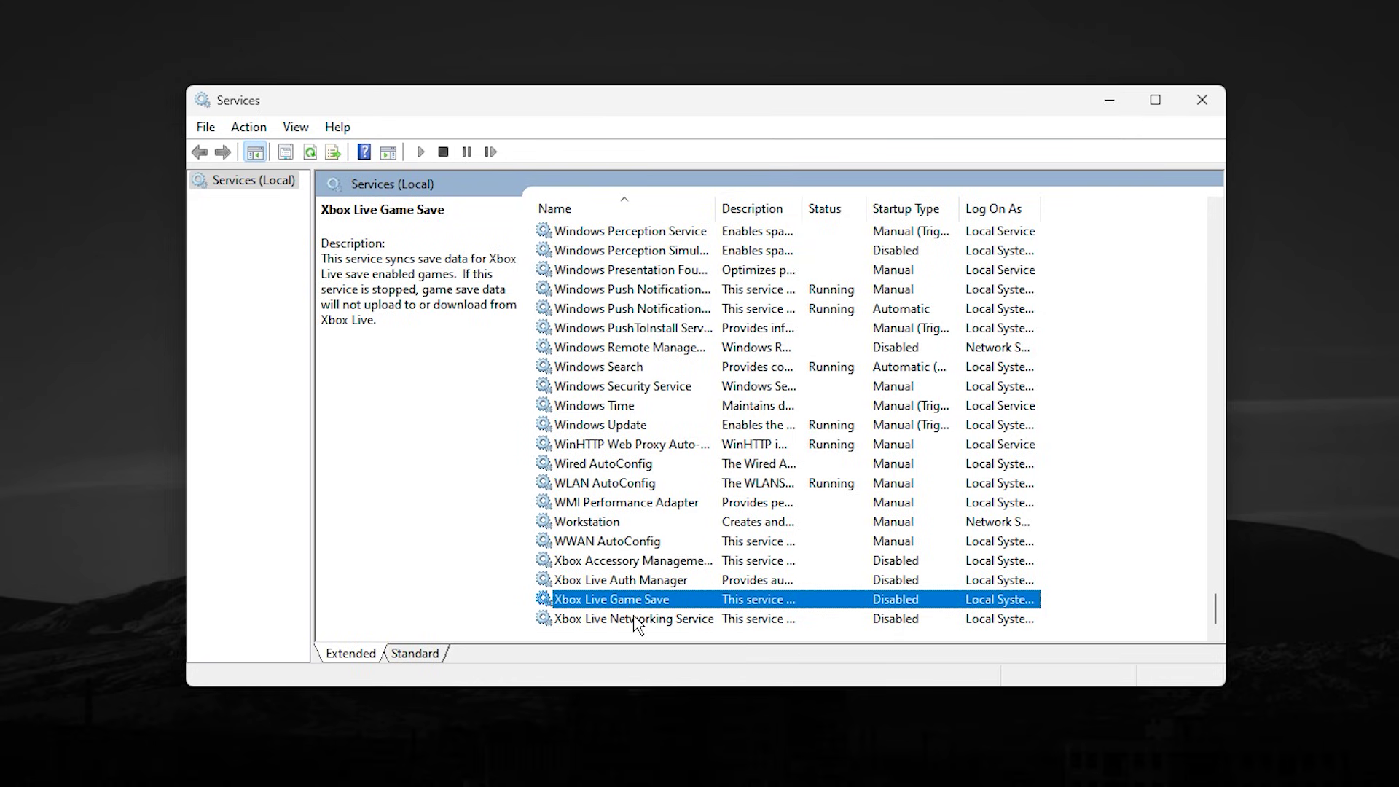
click(635, 620)
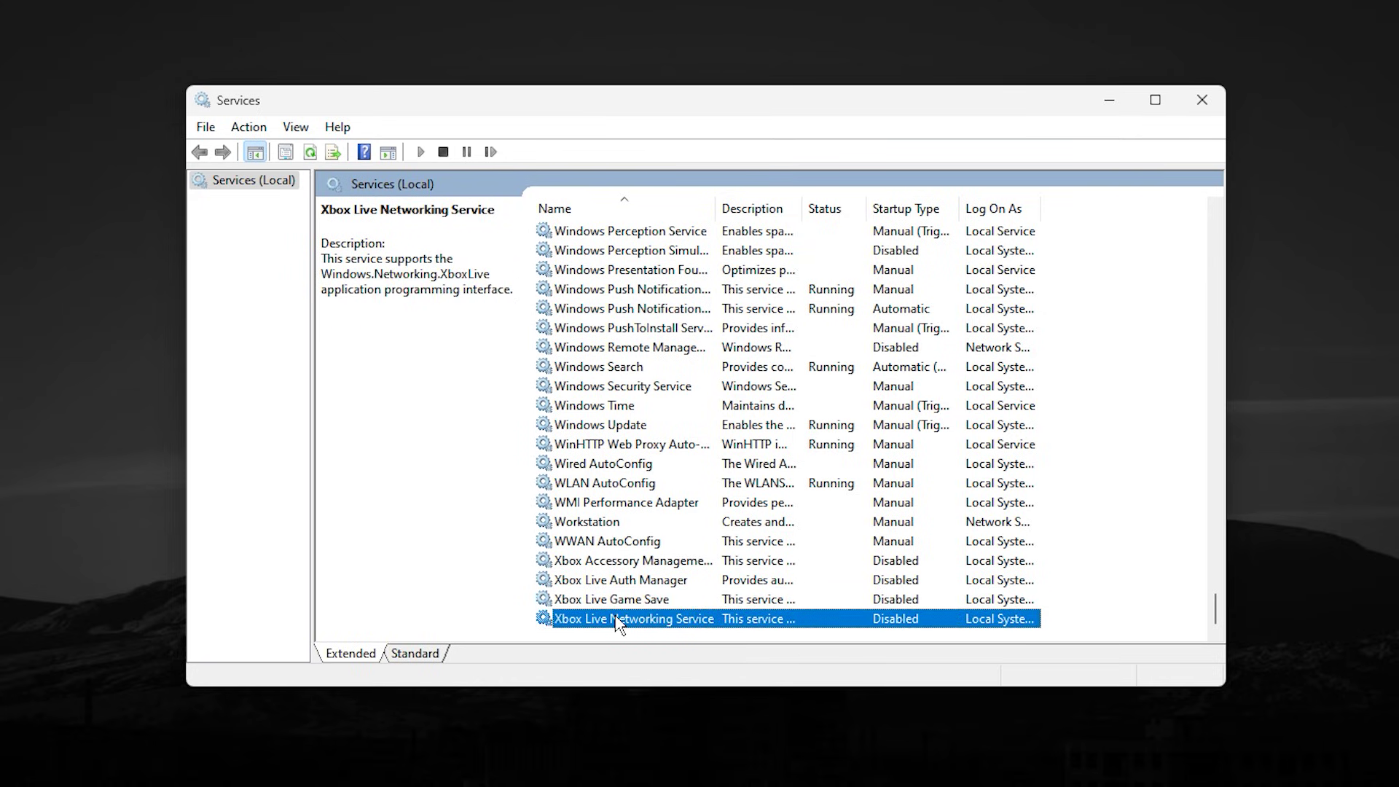
double_click(618, 624)
click(689, 376)
click(687, 377)
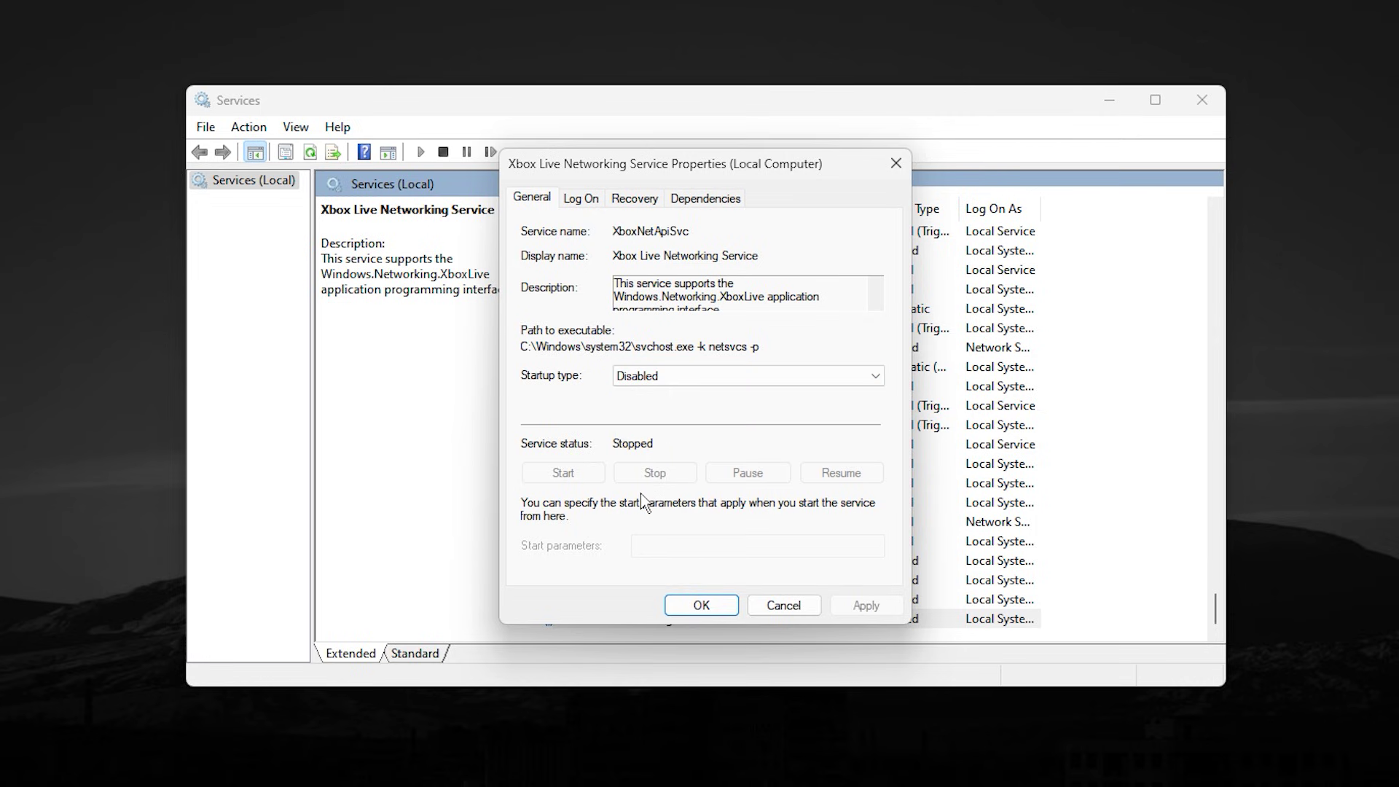
- Verify Xbox Live Game Save, Auth Manager and Accessory Management are Disabled, closing each dialog
click(701, 605)
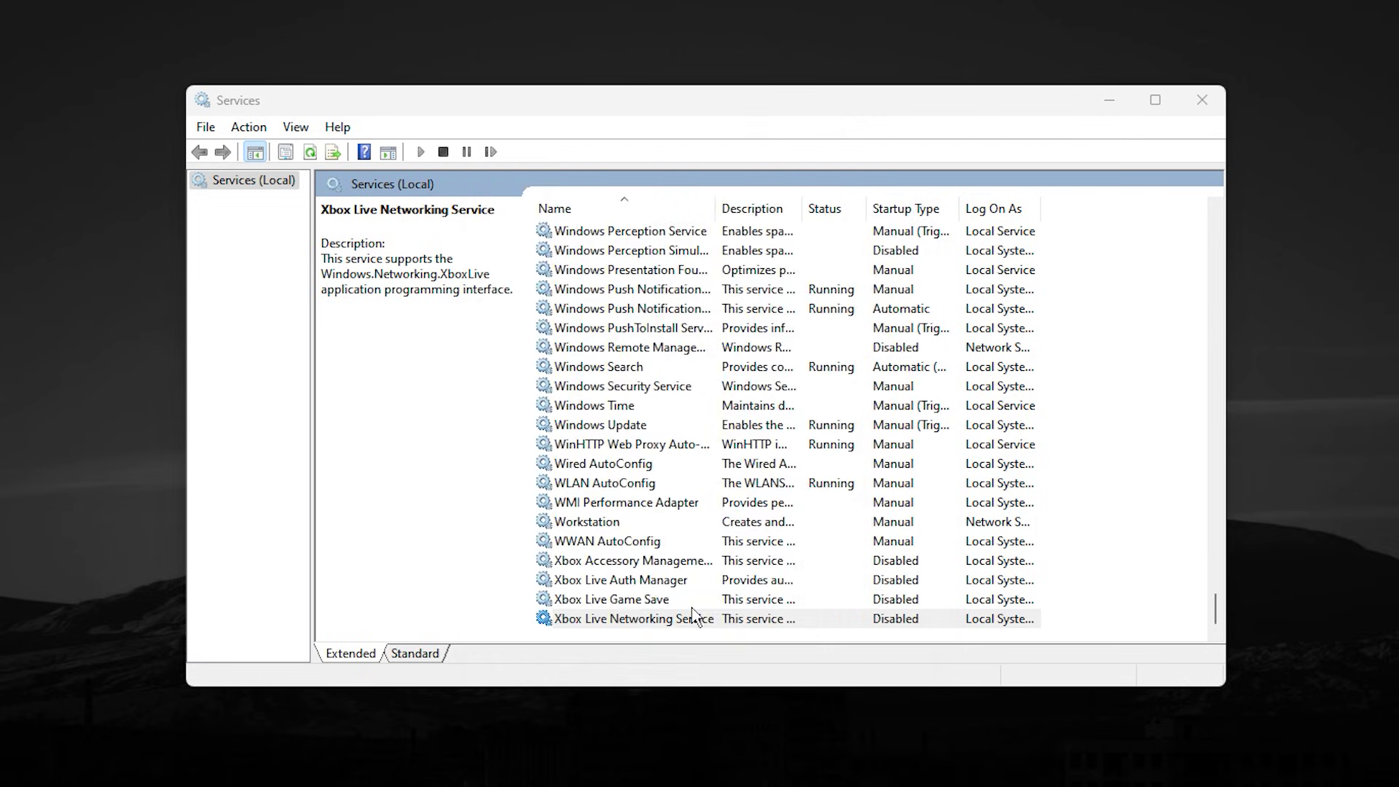
click(617, 619)
double_click(613, 600)
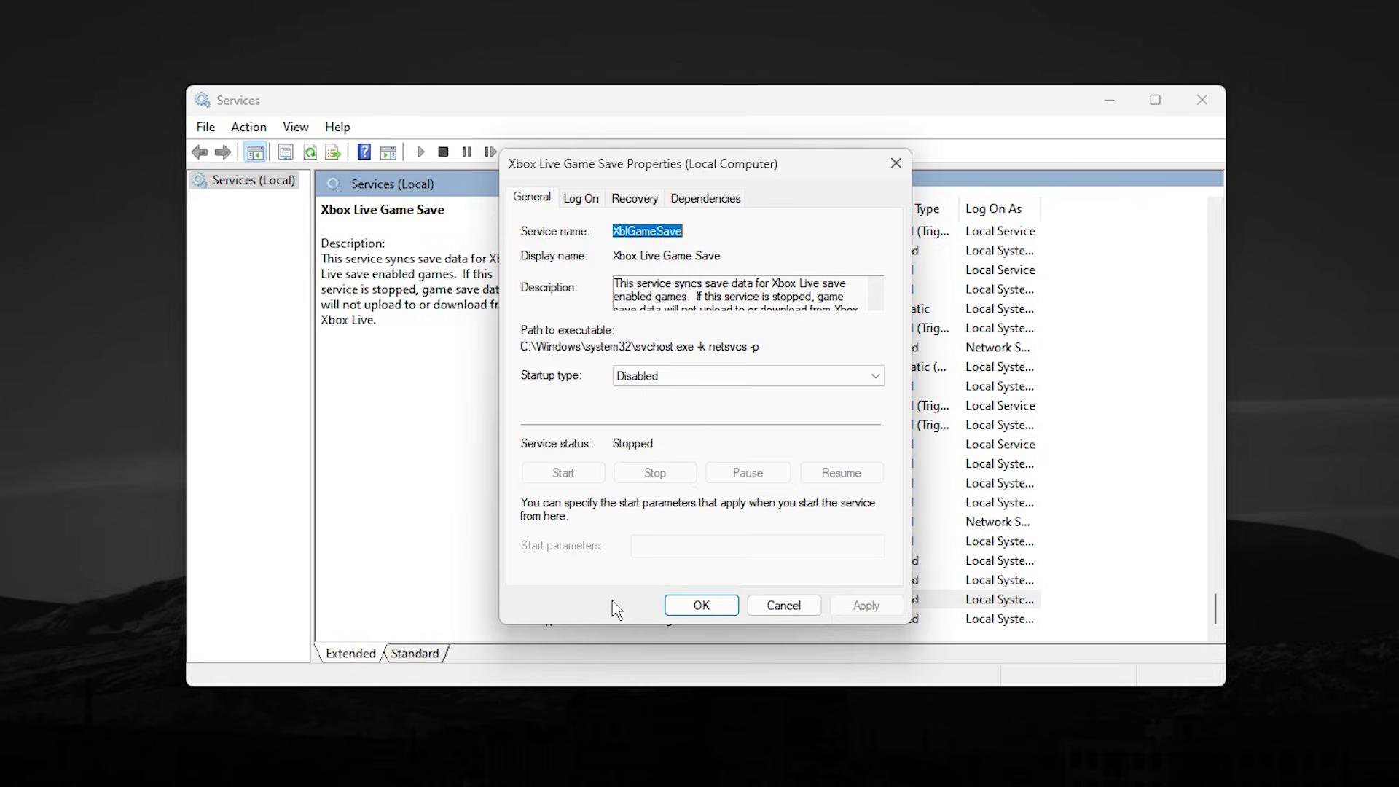
click(701, 604)
double_click(614, 581)
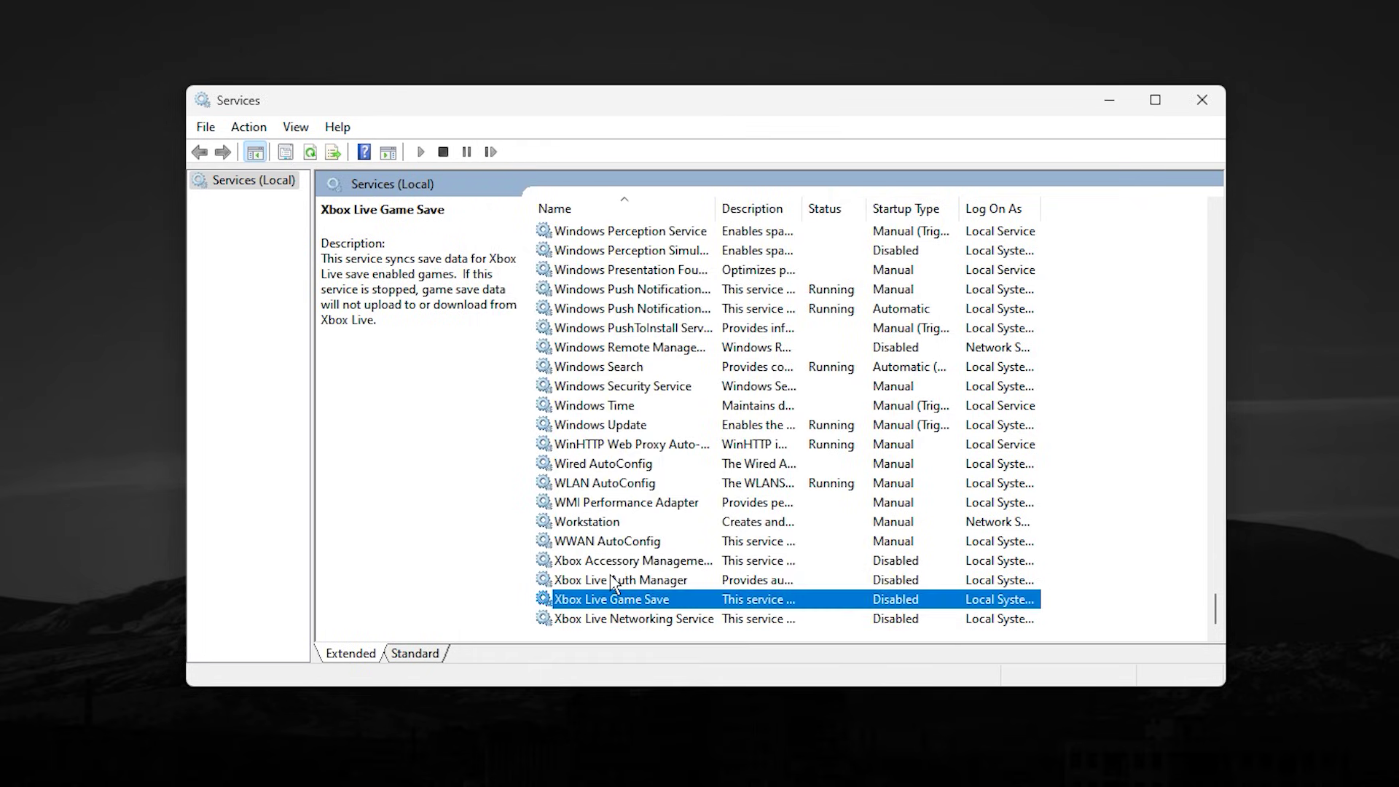
click(702, 605)
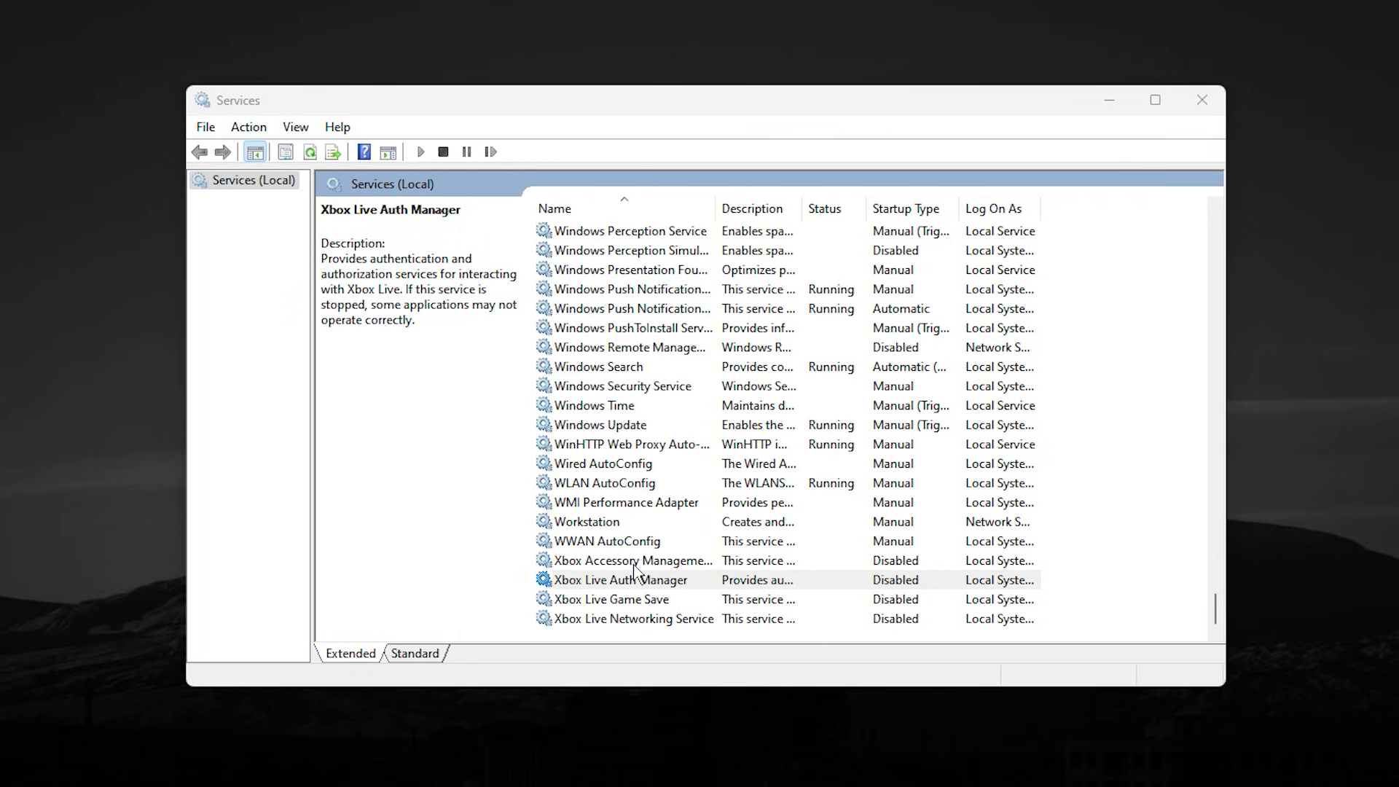
double_click(619, 561)
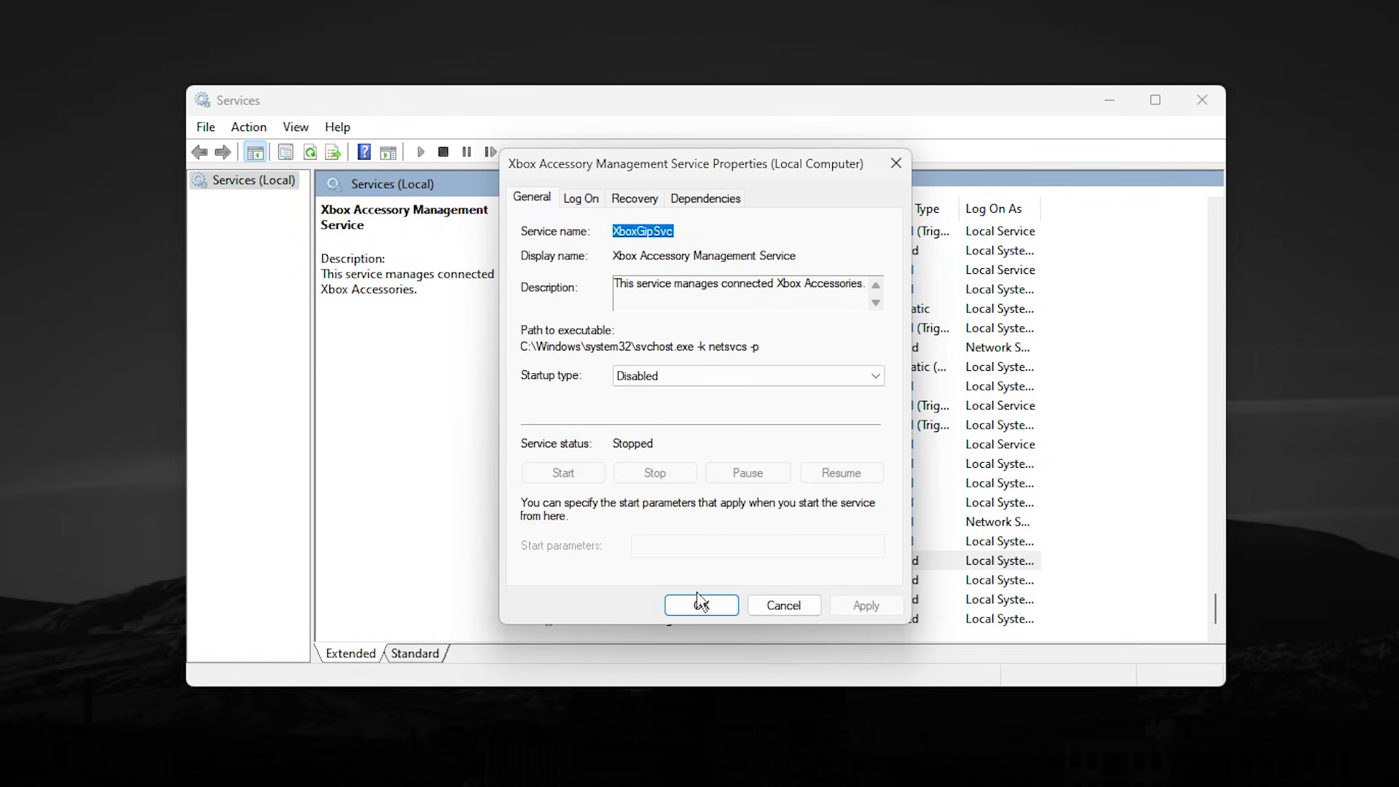
click(699, 603)
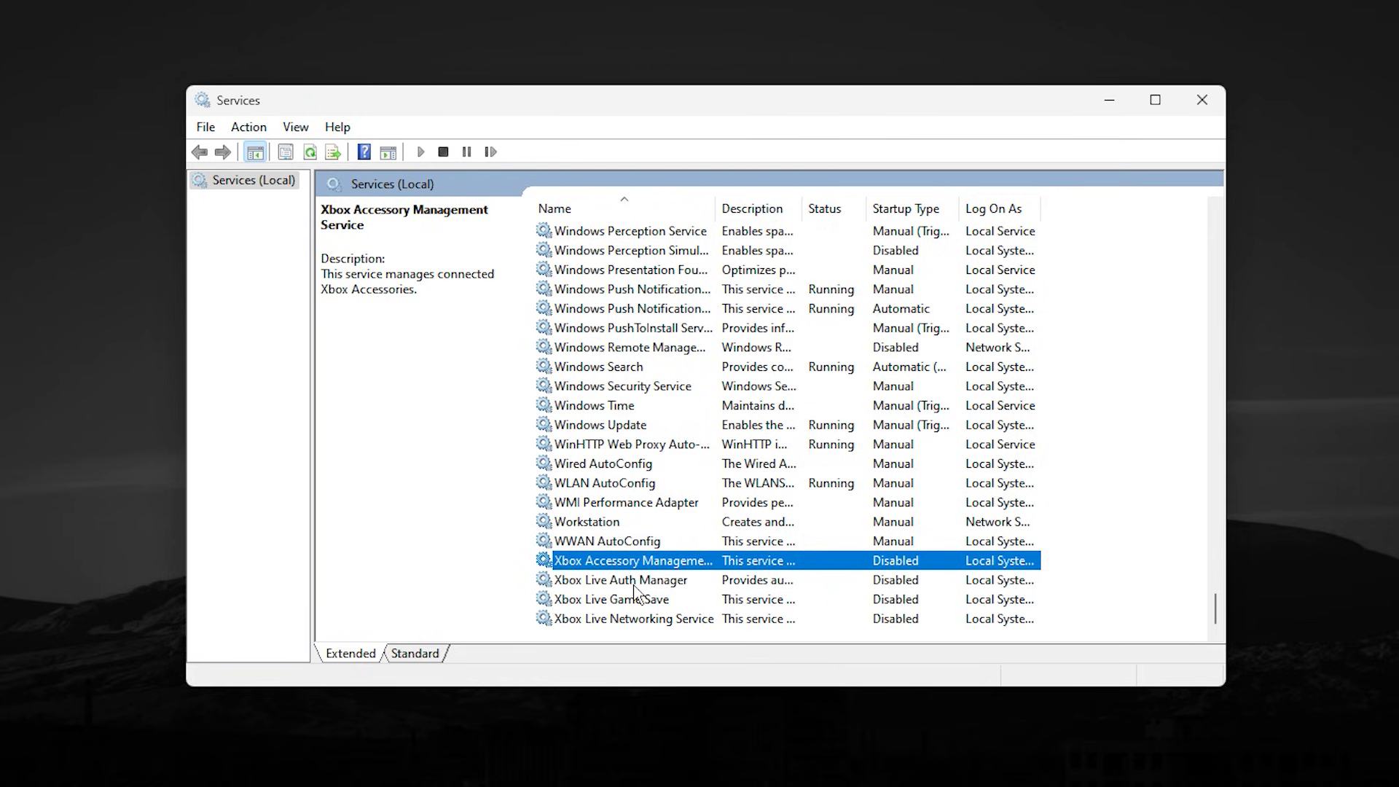
click(633, 585)
click(634, 602)
click(631, 619)
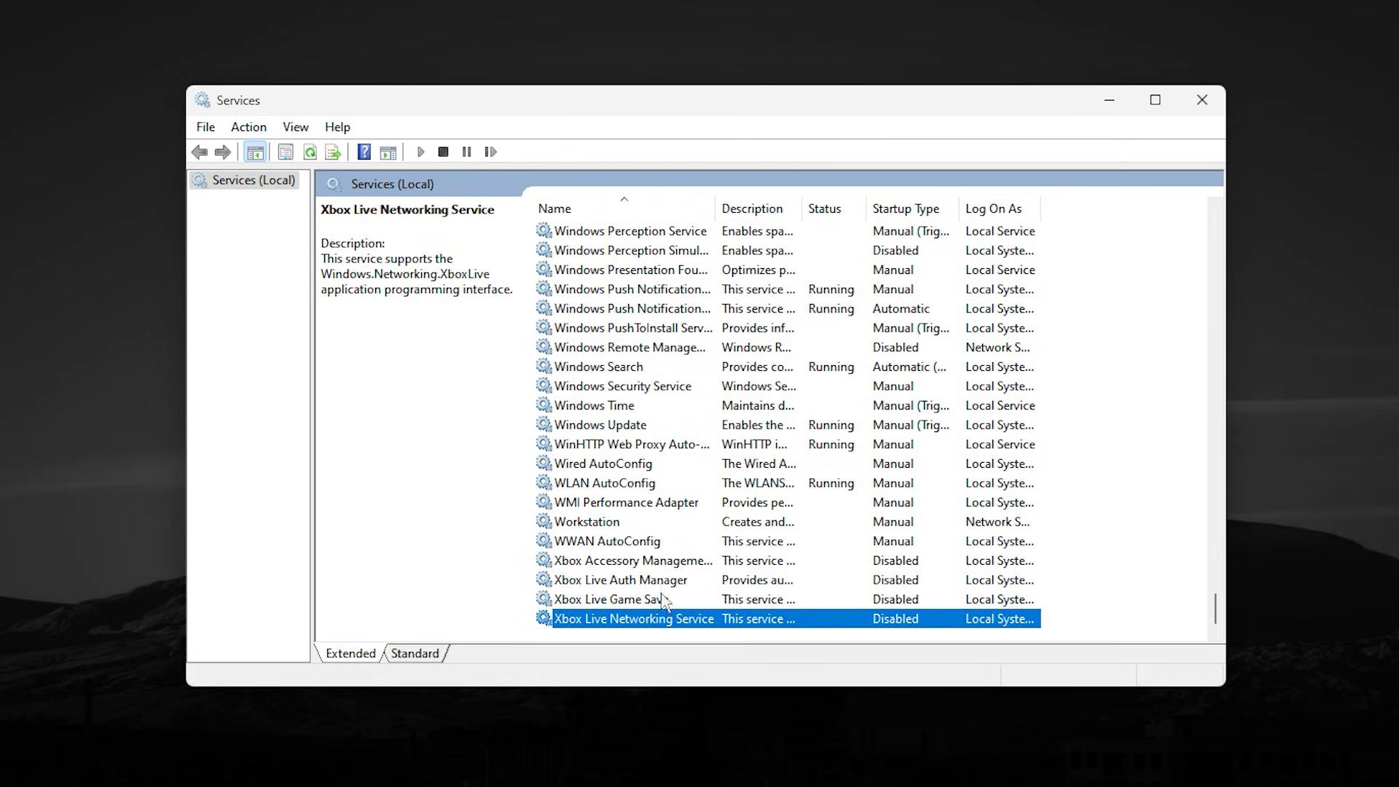
click(634, 561)
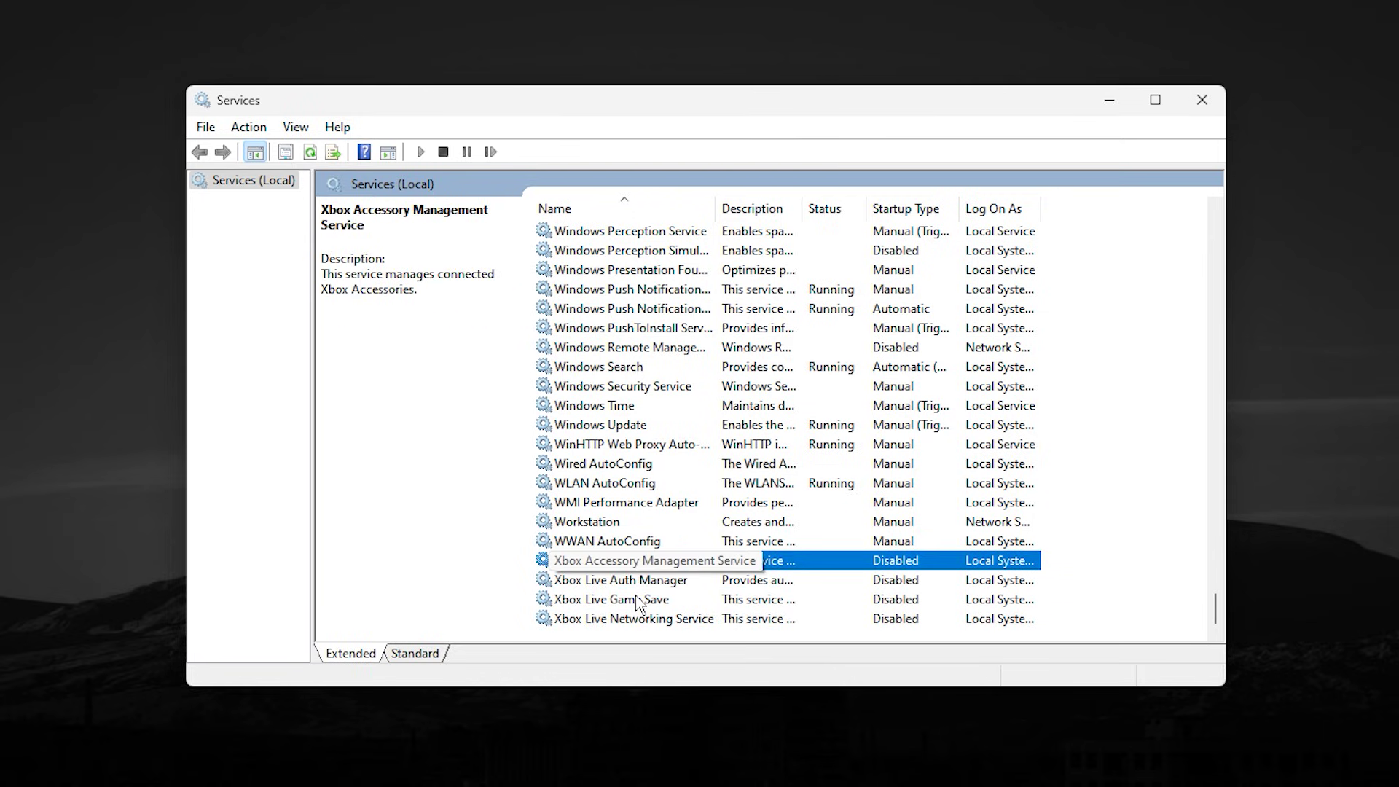